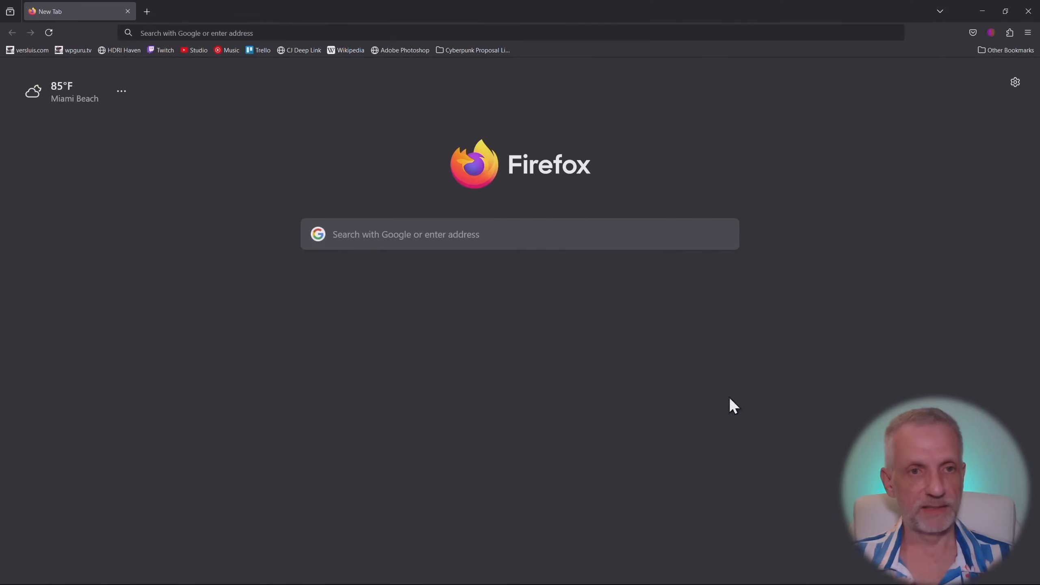
# Go to the heat.tech website in Firefox
pyautogui.click(592, 29)
pyautogui.write('heat.tech/')
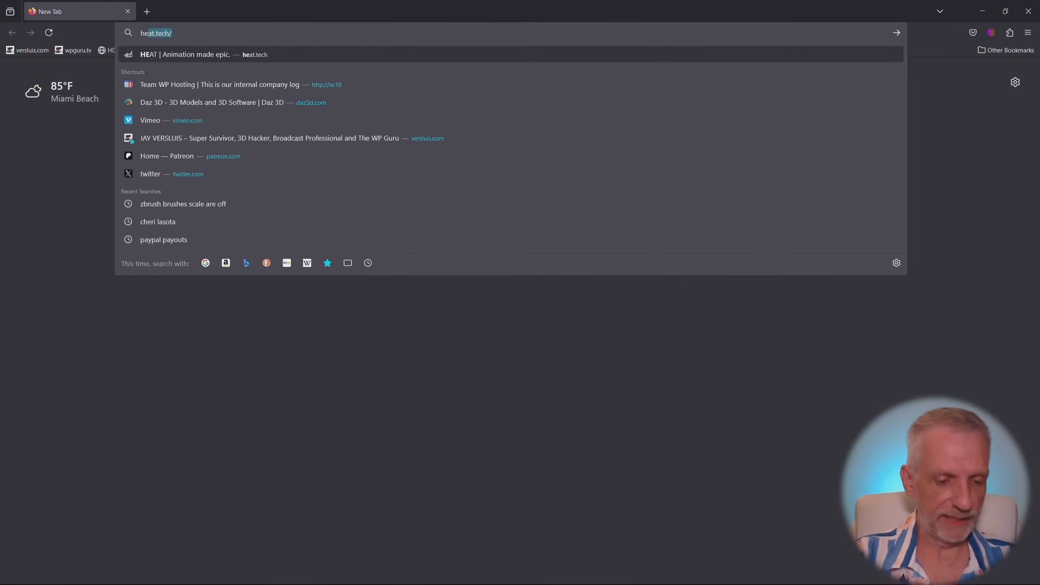
pyautogui.press('Return')
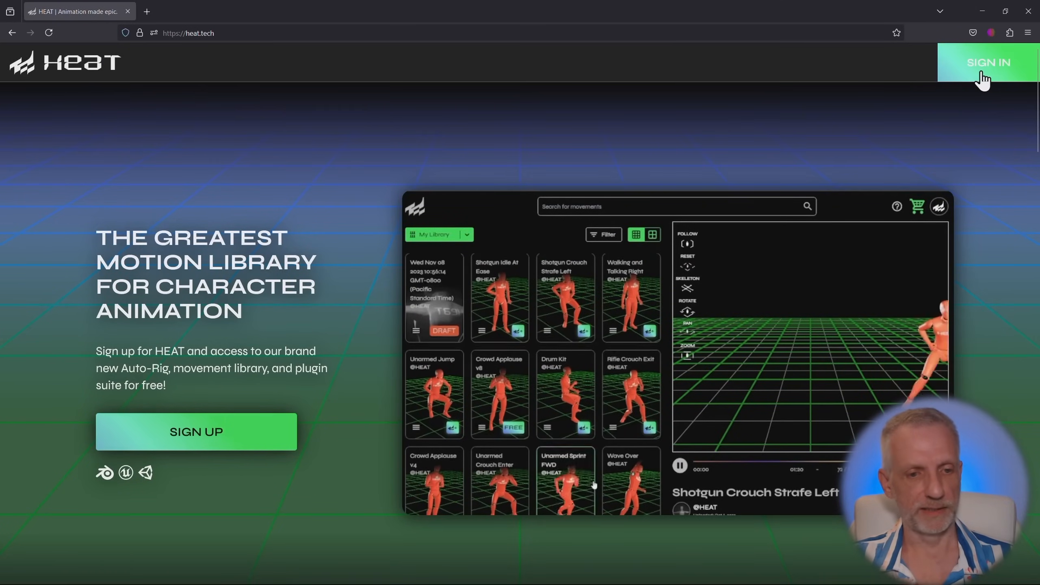
# Look over the HEAT motion library page, then sign in to the HEAT account
pyautogui.scroll(-3, 1001, 265)
pyautogui.scroll(2, 1001, 265)
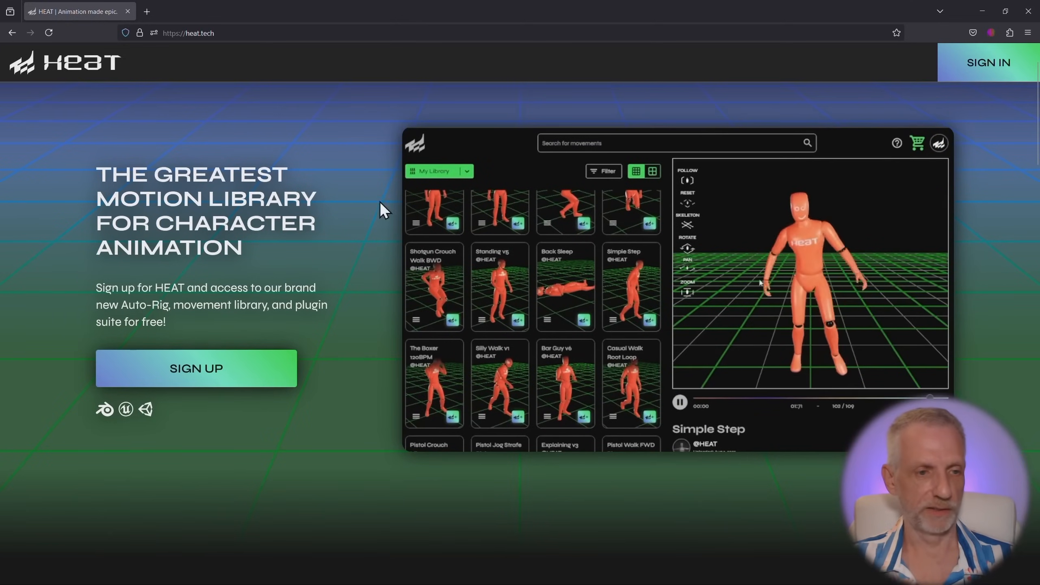
pyautogui.scroll(-12, 614, 422)
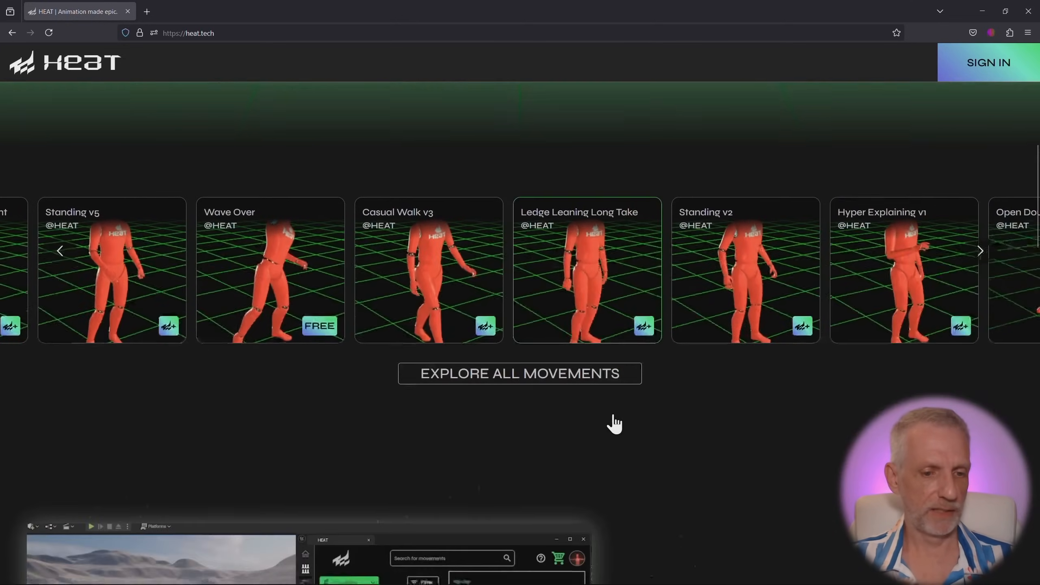
pyautogui.scroll(-10, 677, 416)
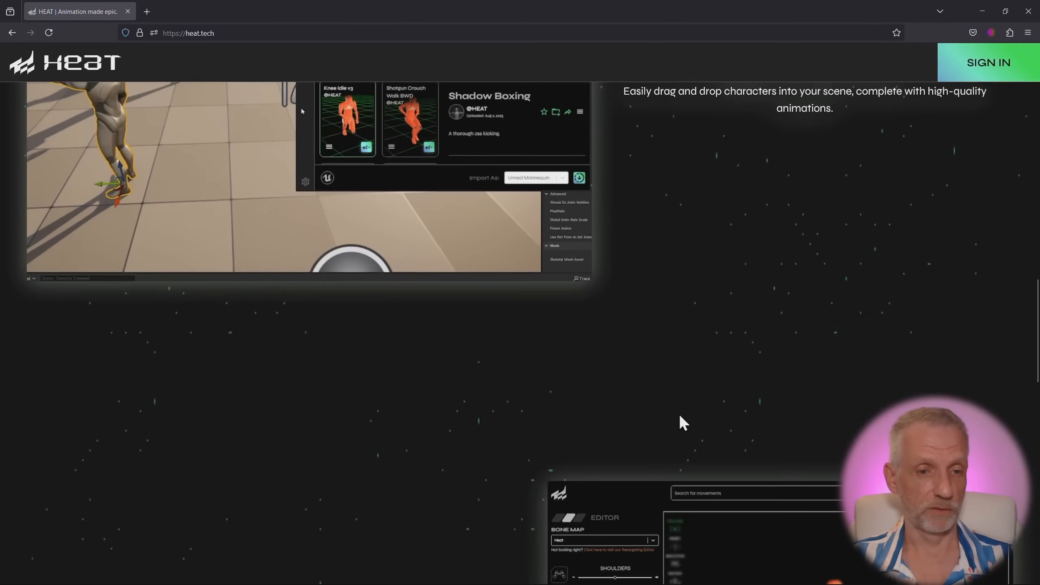
pyautogui.scroll(-15, 679, 414)
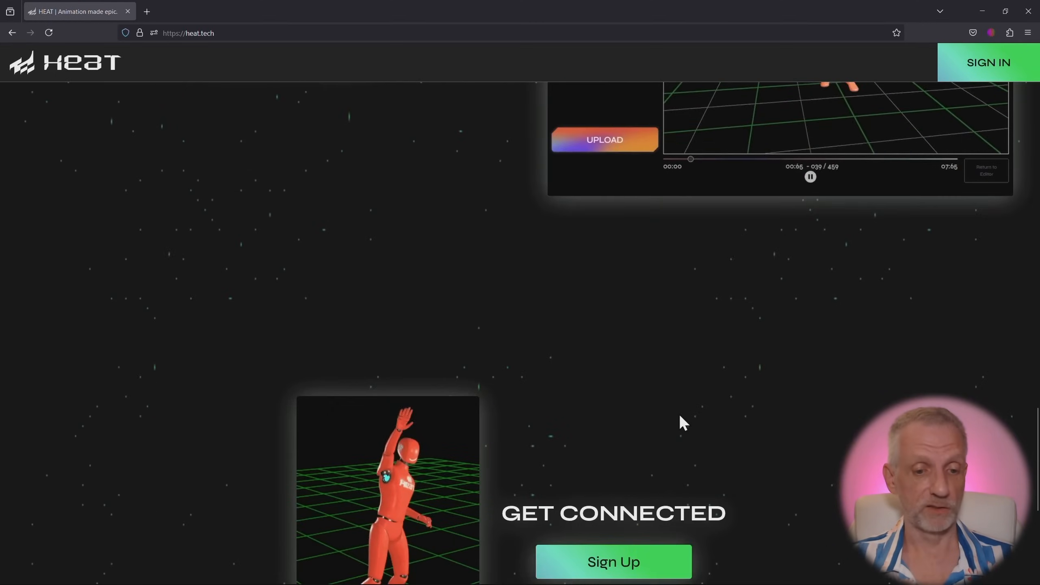
pyautogui.scroll(-1, 680, 415)
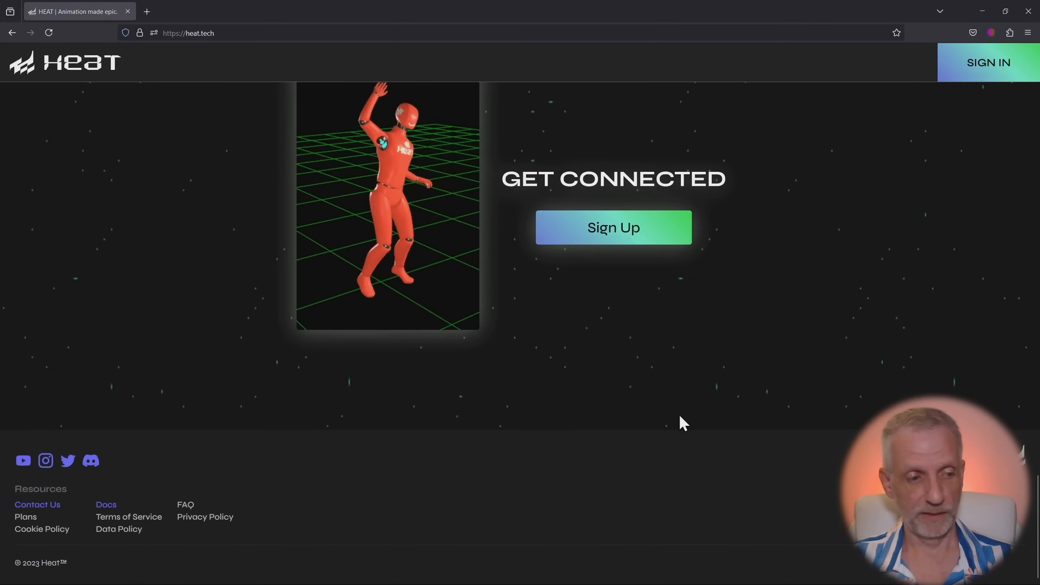
pyautogui.scroll(10, 679, 415)
pyautogui.scroll(15, 679, 415)
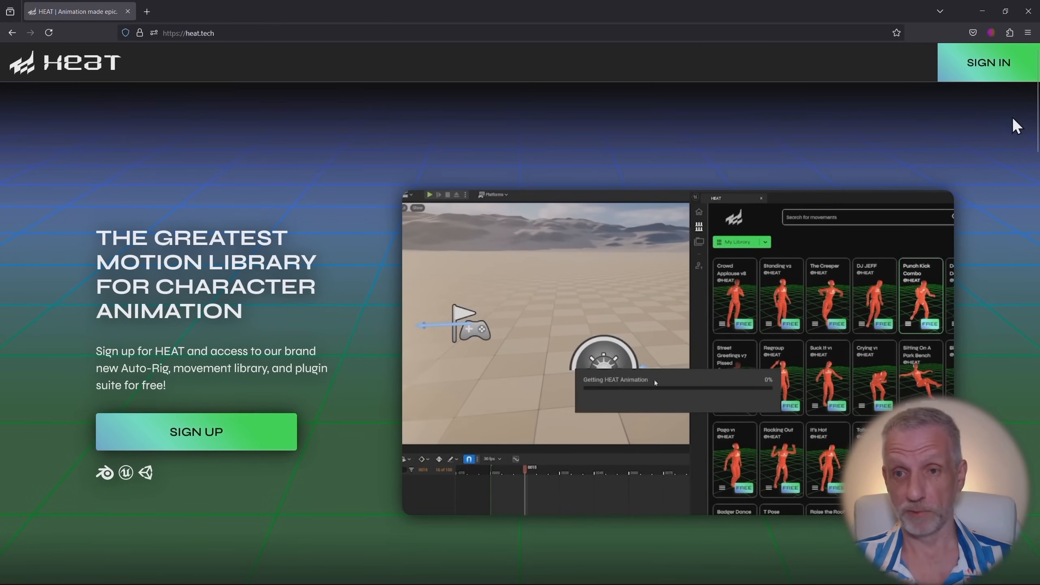
pyautogui.click(991, 69)
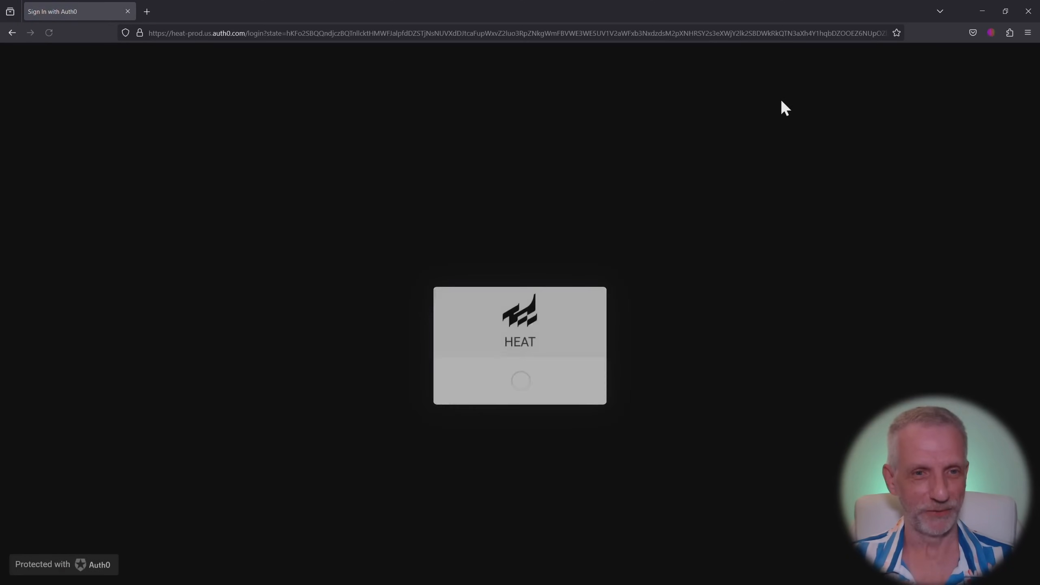
pyautogui.click(531, 478)
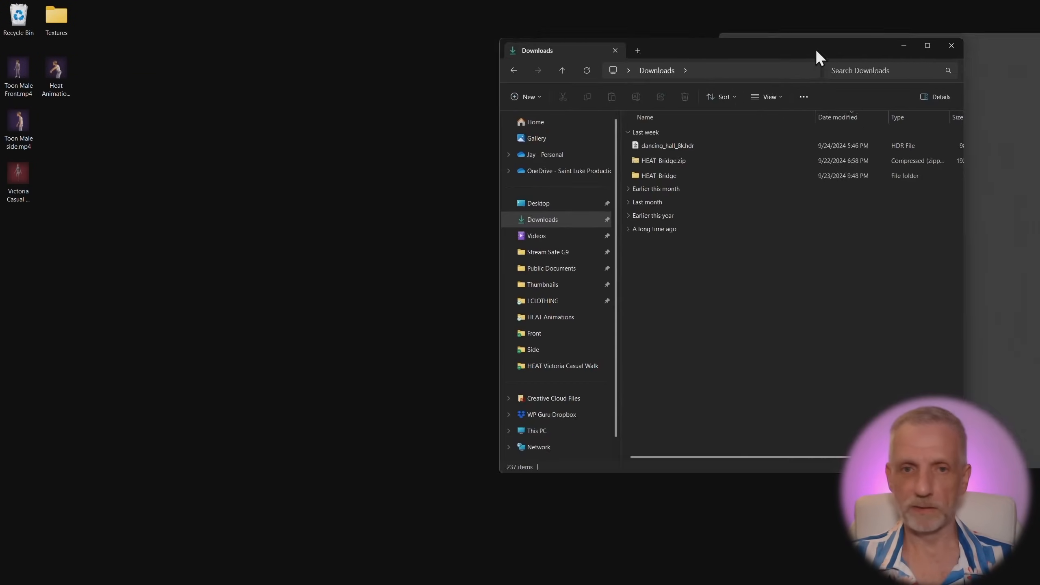
# Open the Downloads HEAT-Bridge > Plugins > HEAT_Daz_Plugin folder
pyautogui.moveTo(817, 57); pyautogui.dragTo(519, 44)
pyautogui.click(404, 151)
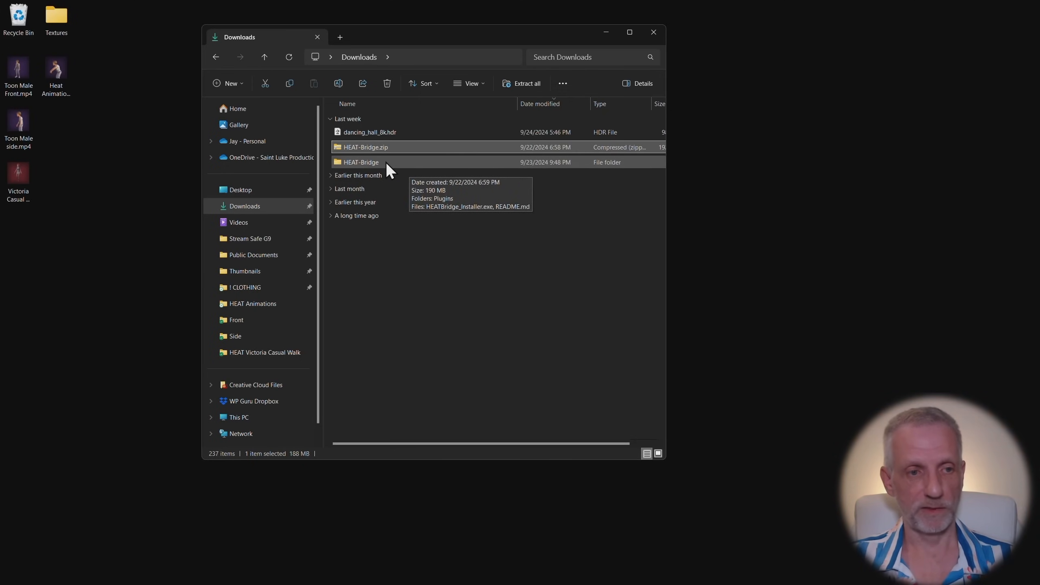
pyautogui.rightClick(412, 147)
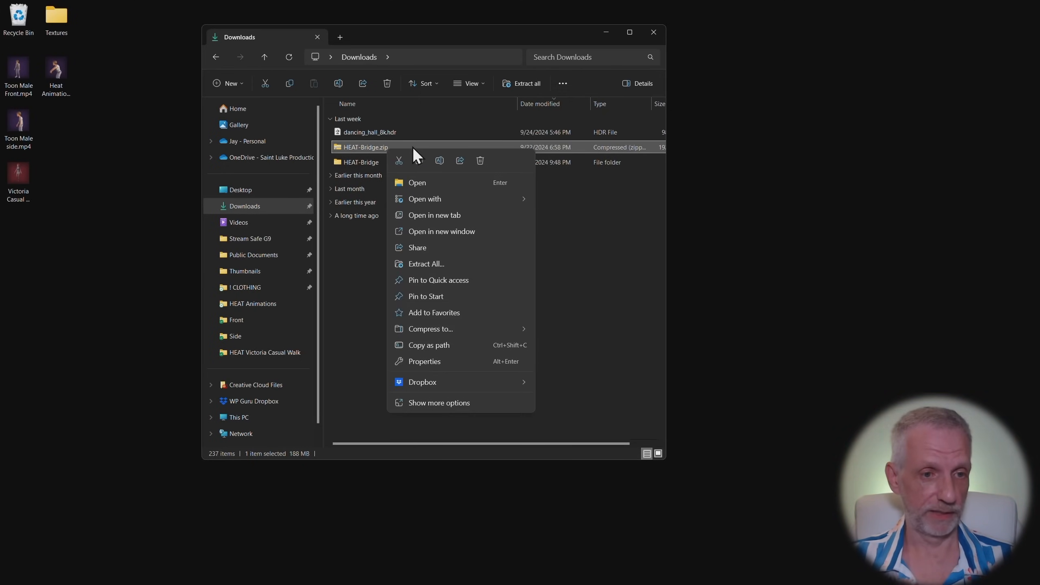
pyautogui.click(615, 258)
pyautogui.doubleClick(377, 161)
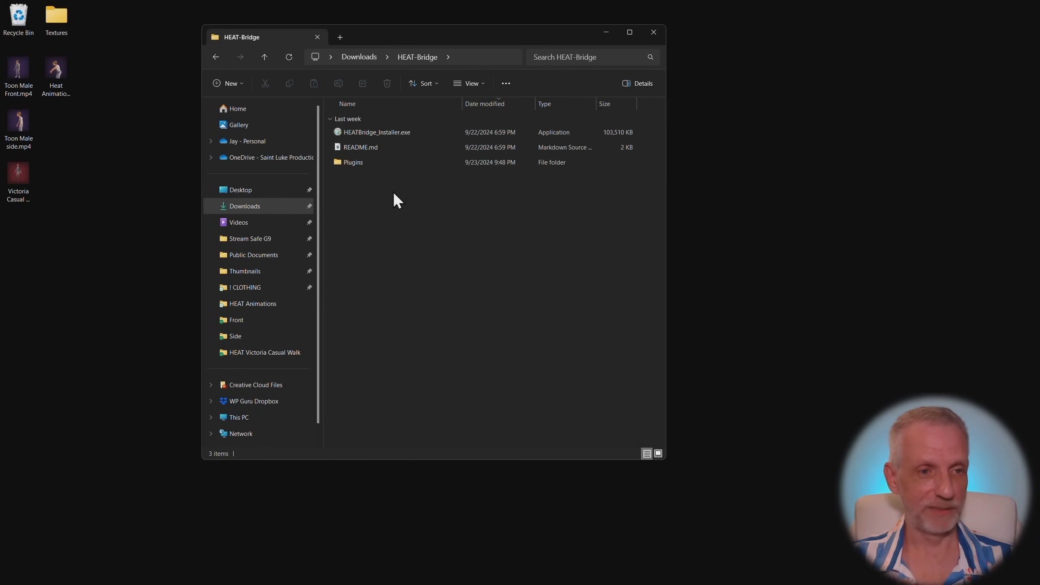
pyautogui.click(391, 134)
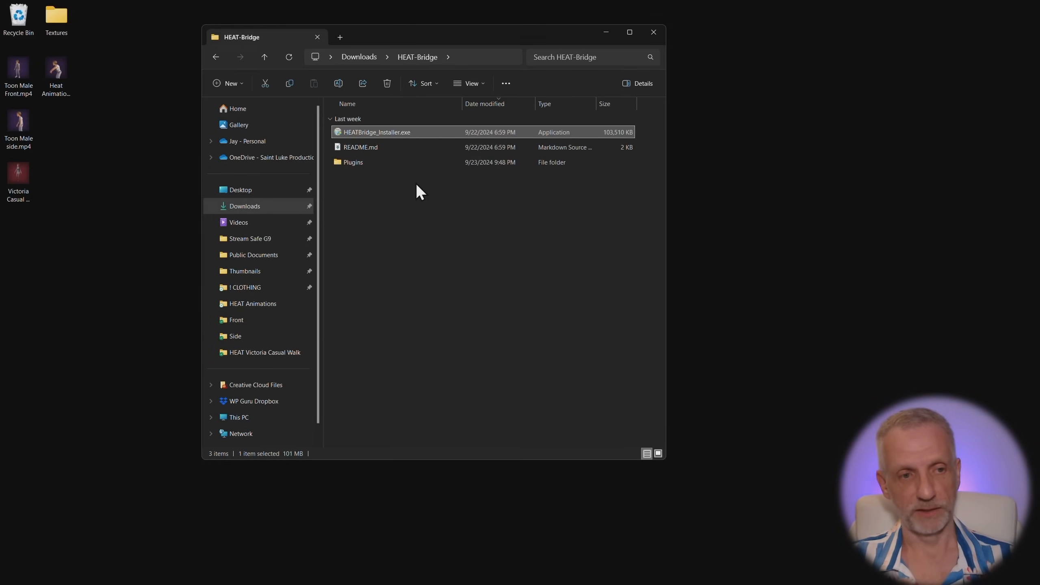
pyautogui.doubleClick(387, 164)
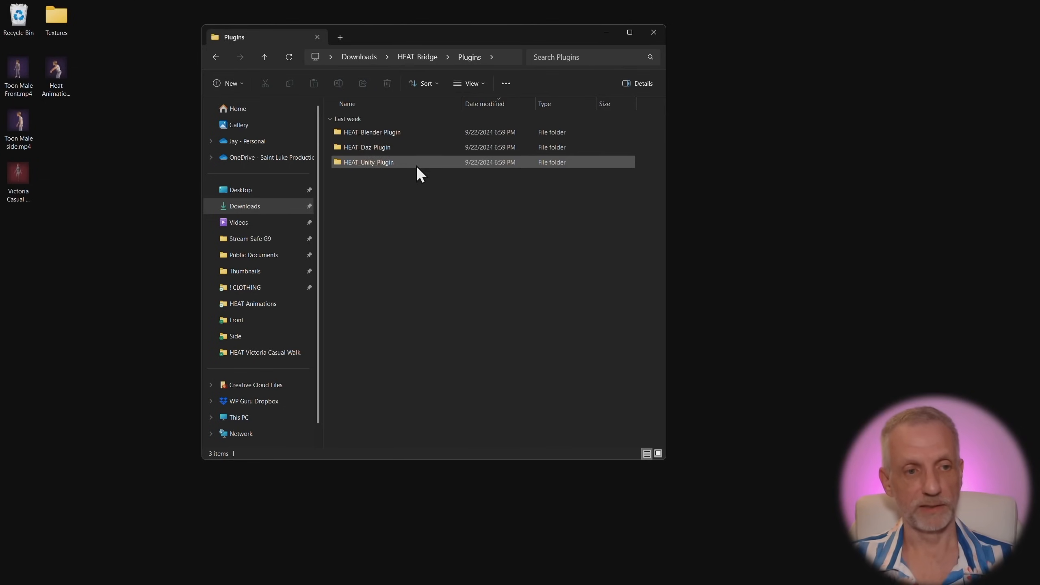
pyautogui.click(404, 148)
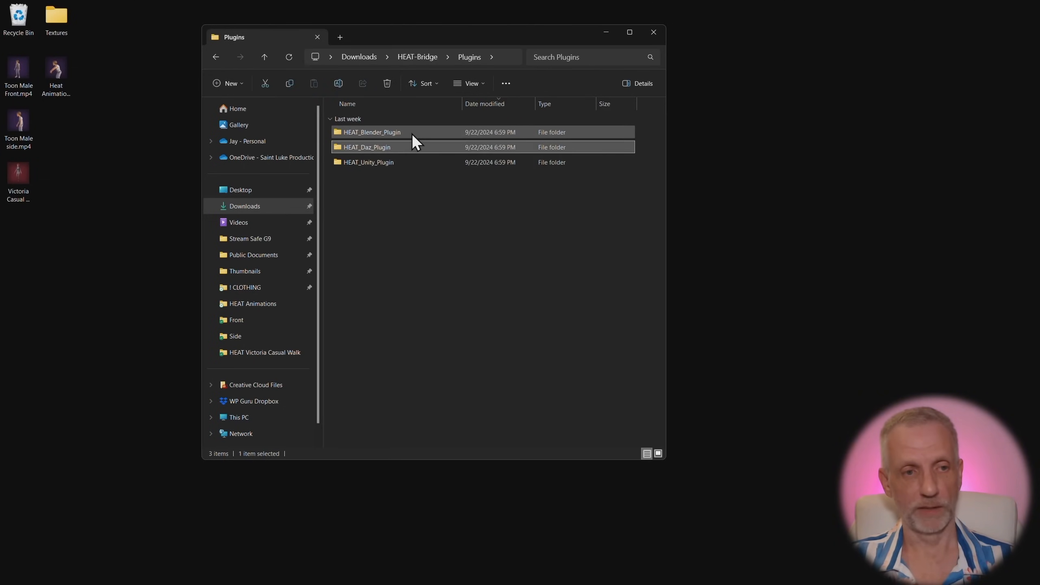
pyautogui.click(411, 133)
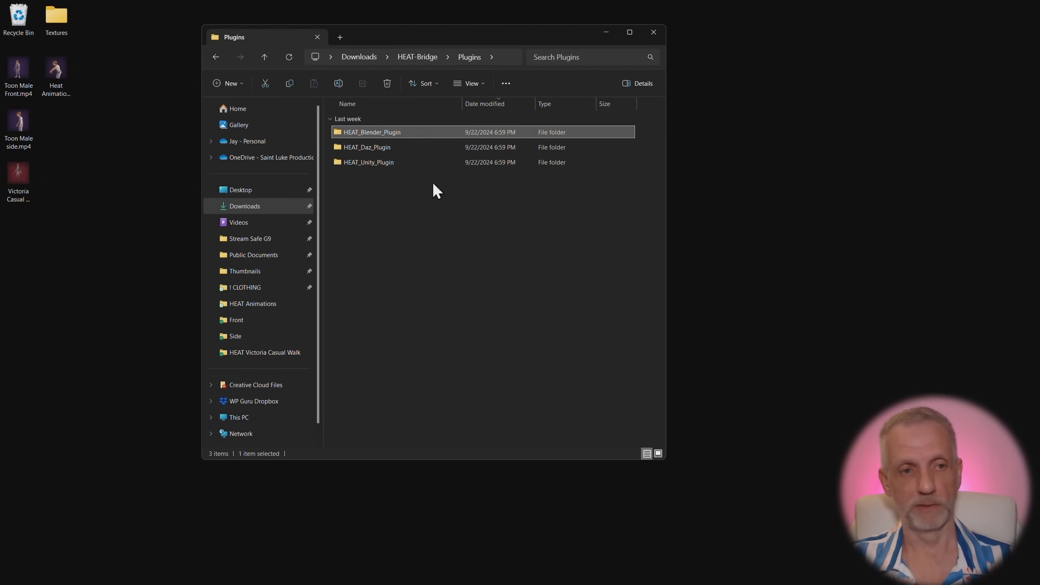
pyautogui.doubleClick(399, 146)
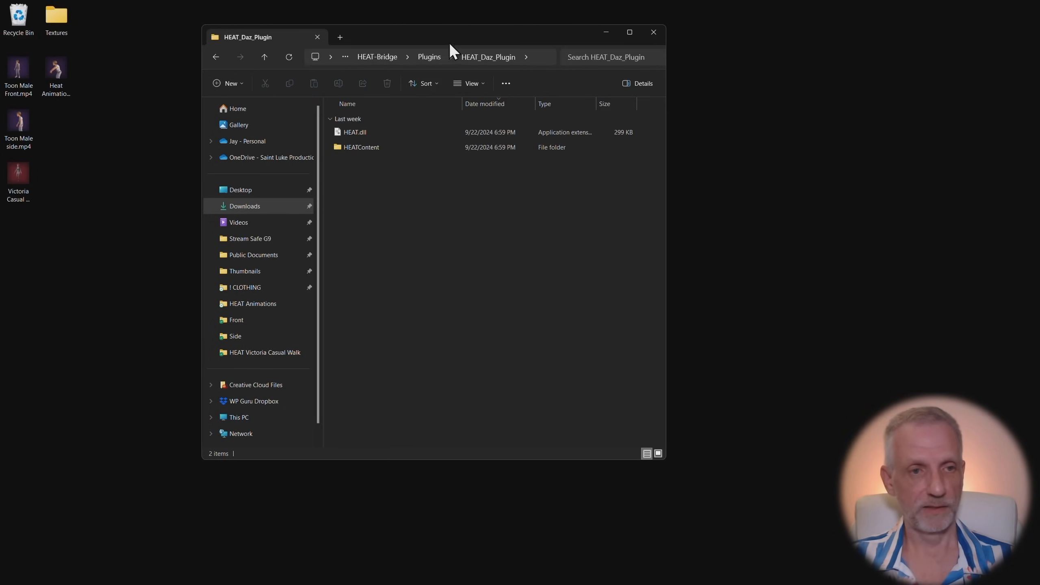
# Copy HEAT.dll and the HEATContent folder to the clipboard
pyautogui.moveTo(450, 44); pyautogui.dragTo(343, 57)
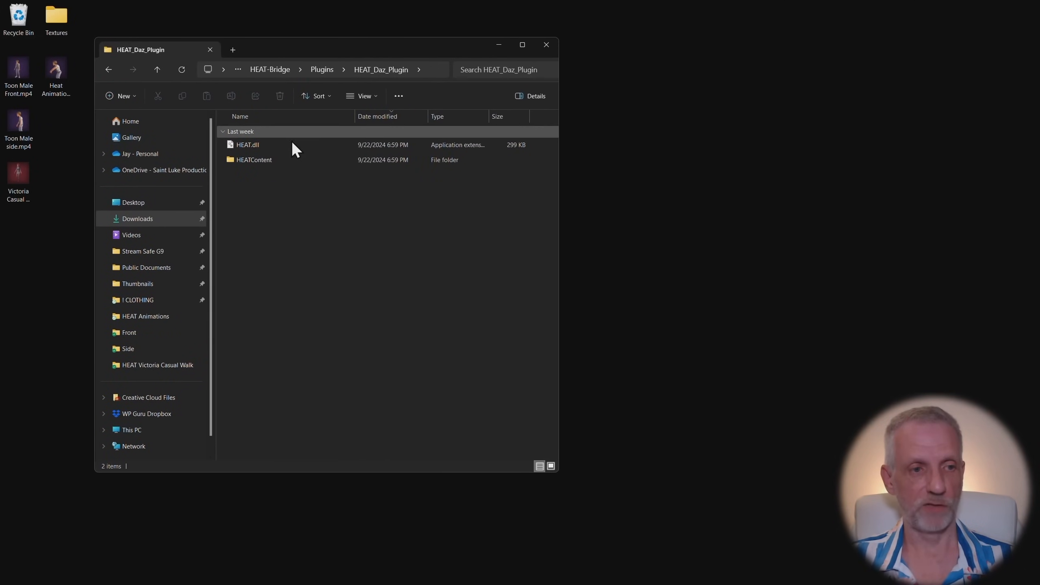
pyautogui.moveTo(273, 193); pyautogui.dragTo(261, 147)
pyautogui.rightClick(260, 147)
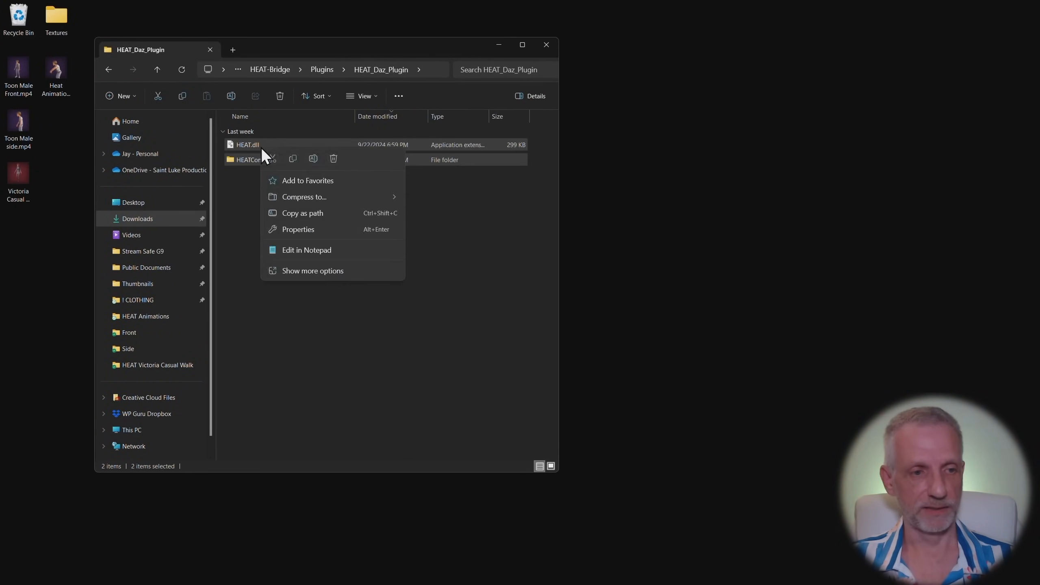
pyautogui.click(292, 159)
pyautogui.click(232, 50)
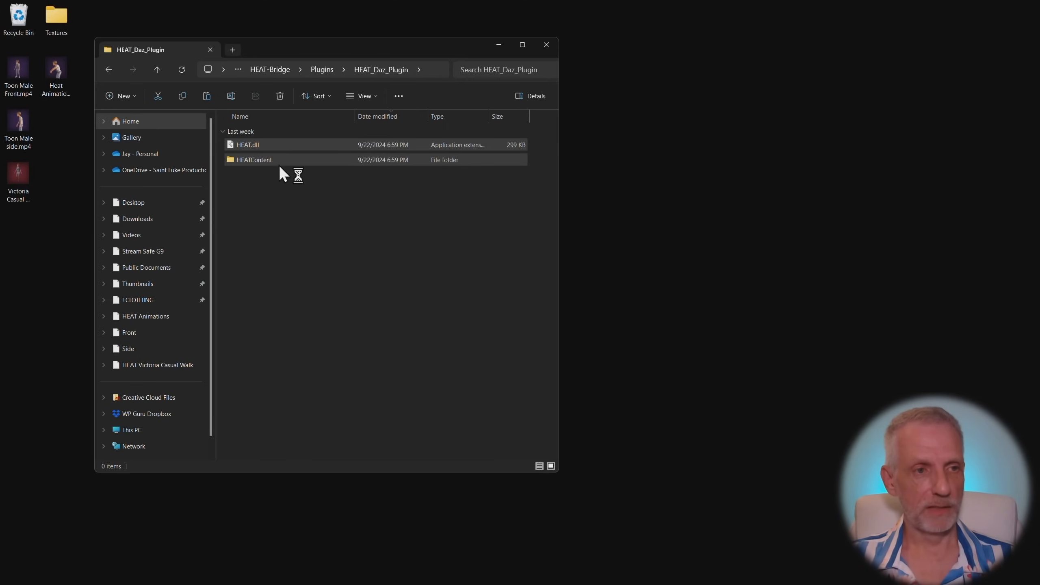
# Navigate from This PC to C: > Program Files > DAZ 3D
pyautogui.moveTo(398, 47)
pyautogui.mouseDown()
pyautogui.moveTo(351, 48)
pyautogui.moveTo(381, 45)
pyautogui.mouseUp()
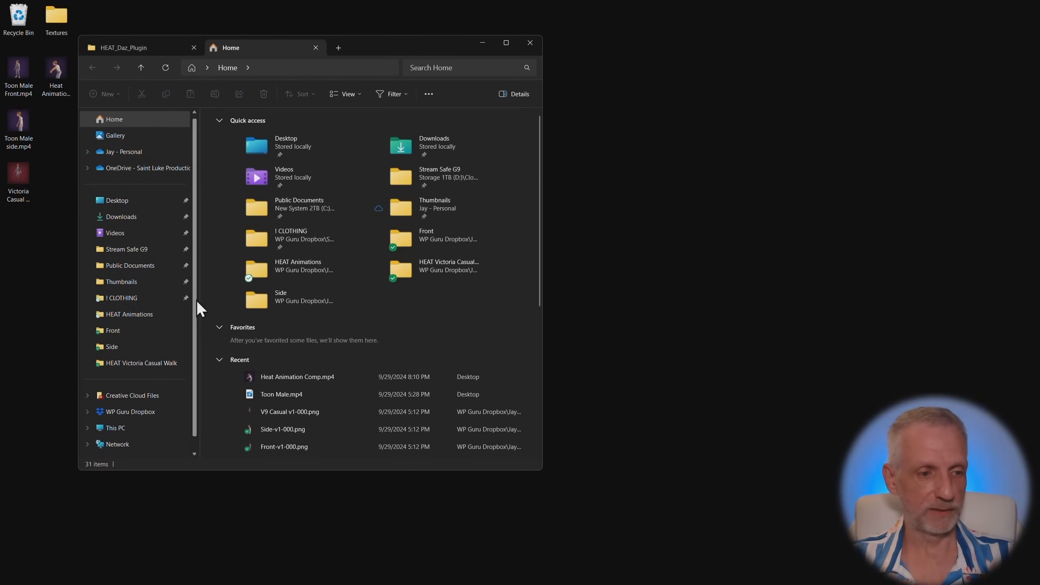
pyautogui.scroll(-1, 196, 299)
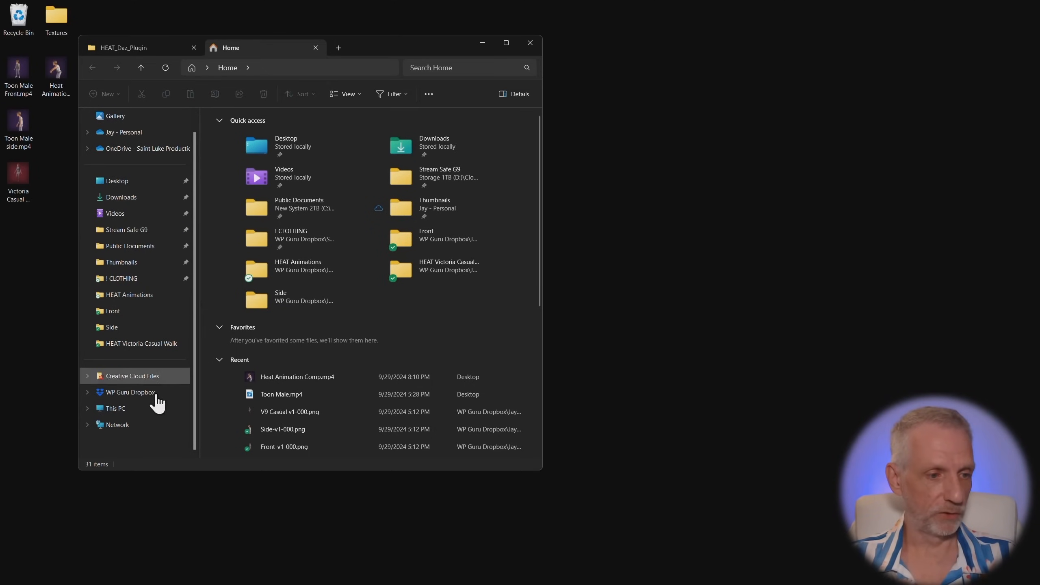
pyautogui.click(145, 413)
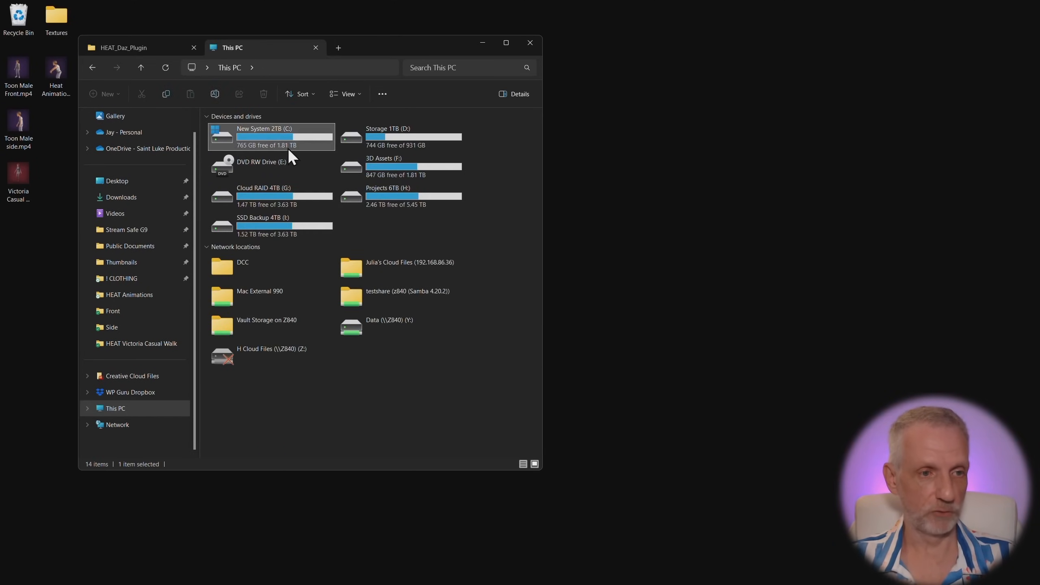
pyautogui.doubleClick(287, 148)
pyautogui.doubleClick(262, 295)
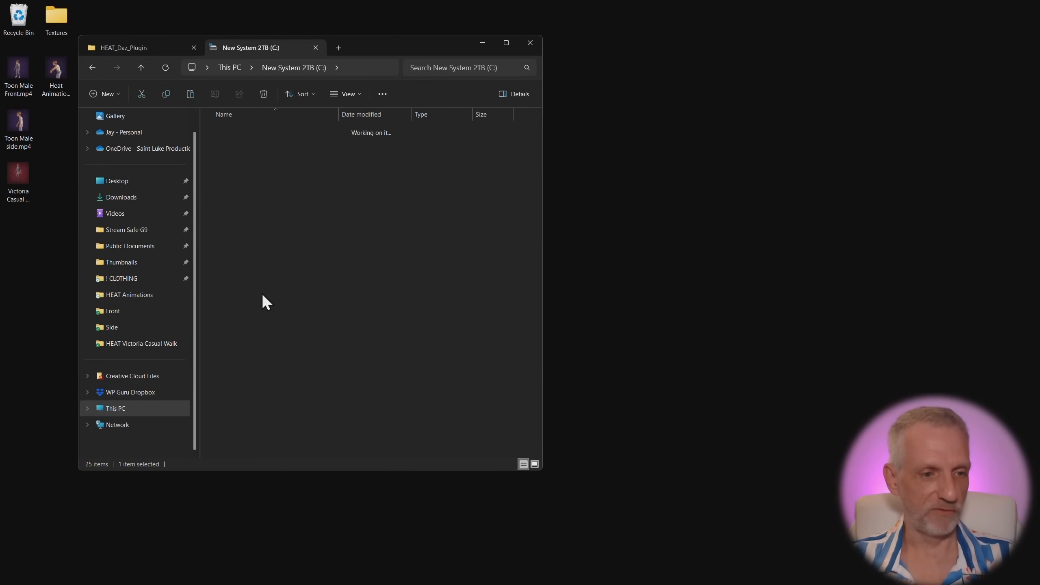
pyautogui.doubleClick(264, 281)
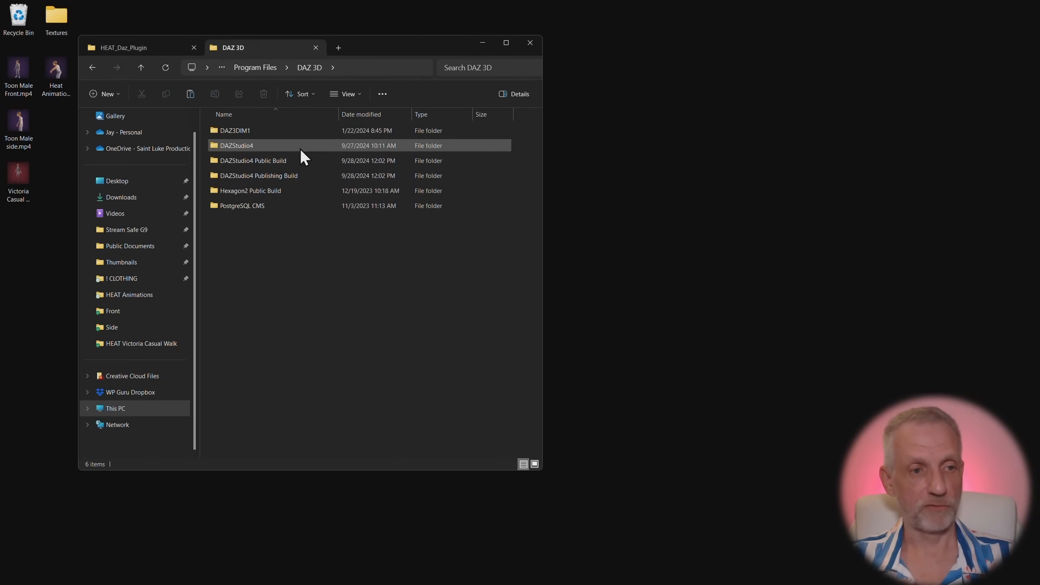
# Confirm HEAT.dll is in DAZStudio4's plugins folder, then minimize File Explorer
pyautogui.click(305, 161)
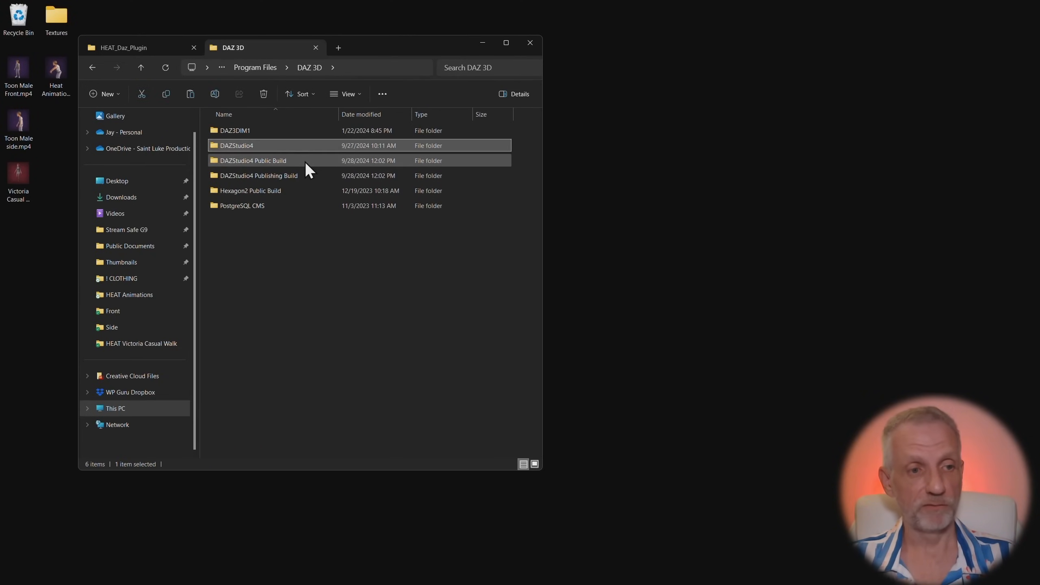
pyautogui.click(288, 146)
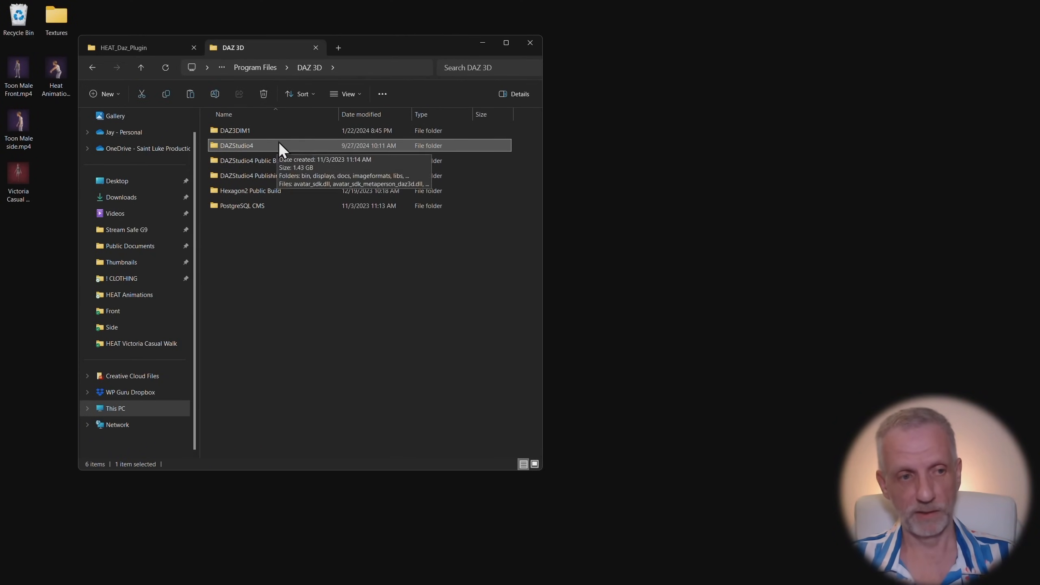
pyautogui.click(290, 159)
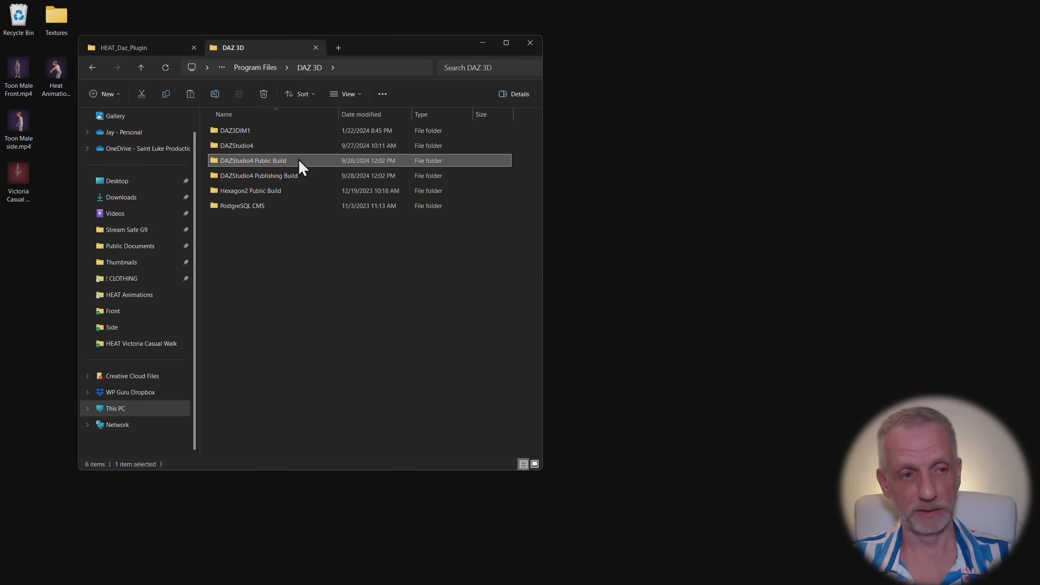
pyautogui.doubleClick(281, 149)
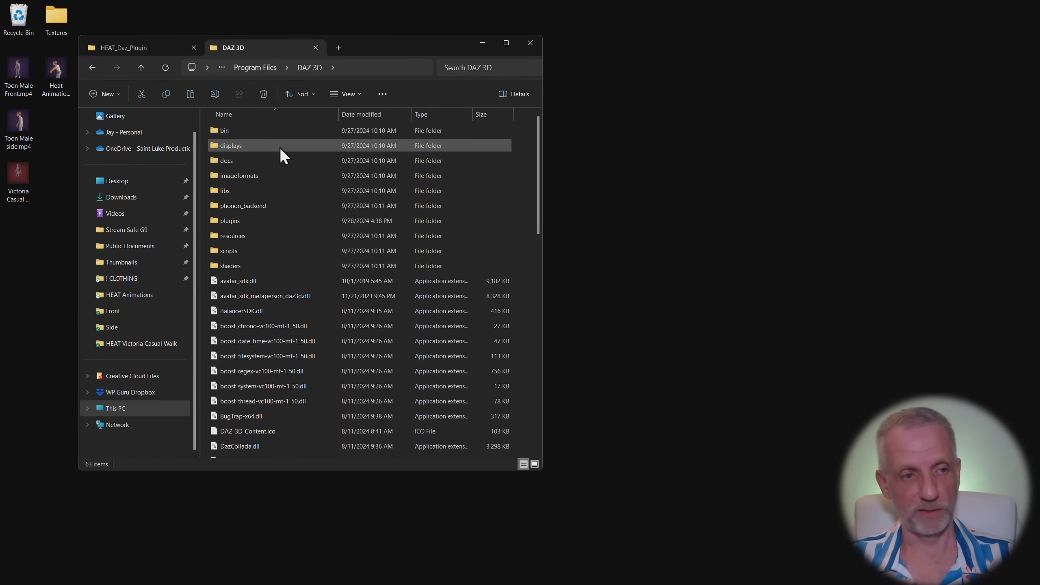
pyautogui.doubleClick(252, 221)
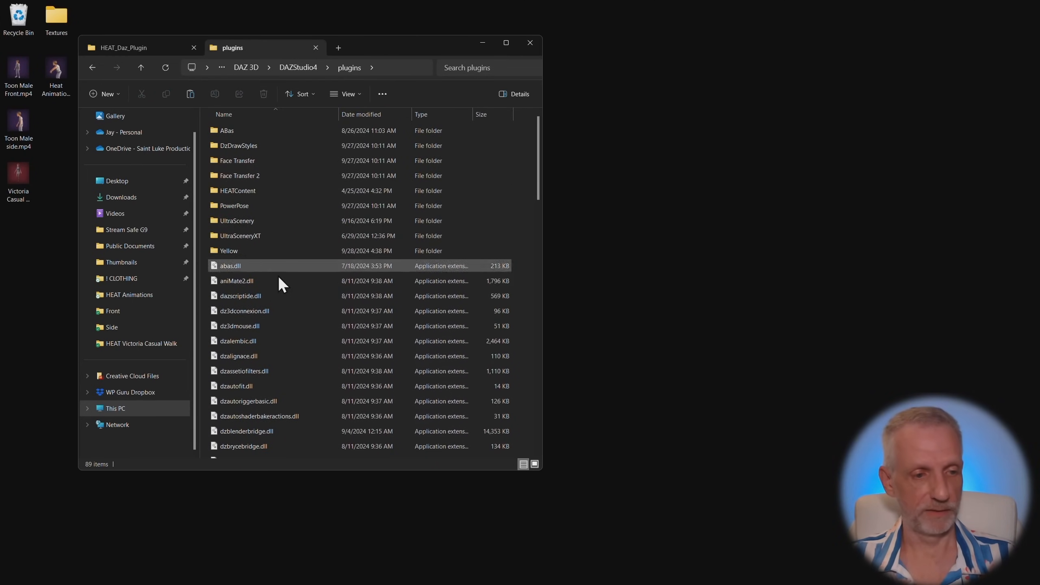
pyautogui.scroll(-10, 278, 282)
pyautogui.scroll(-8, 279, 285)
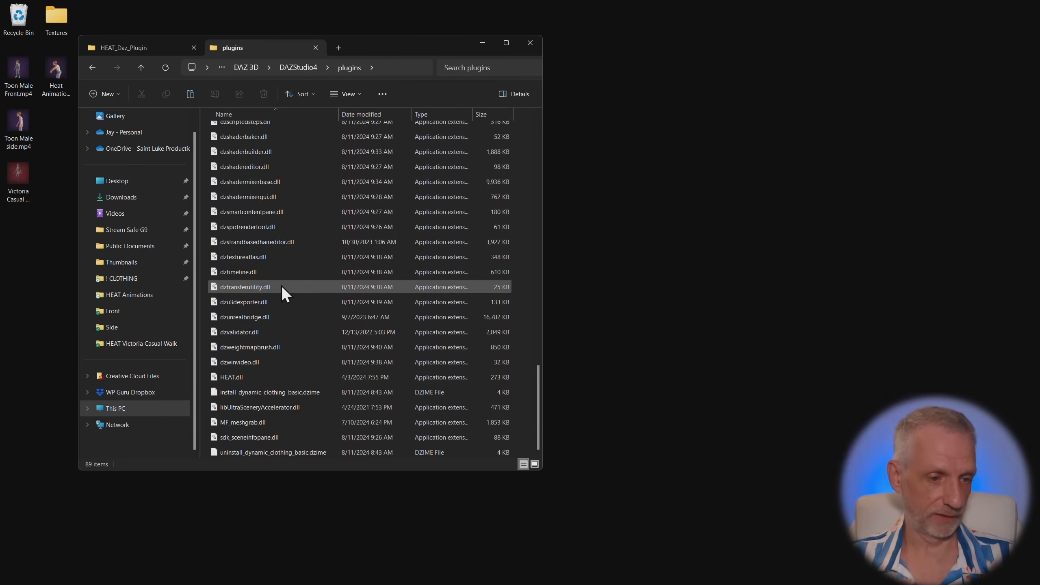
pyautogui.click(483, 45)
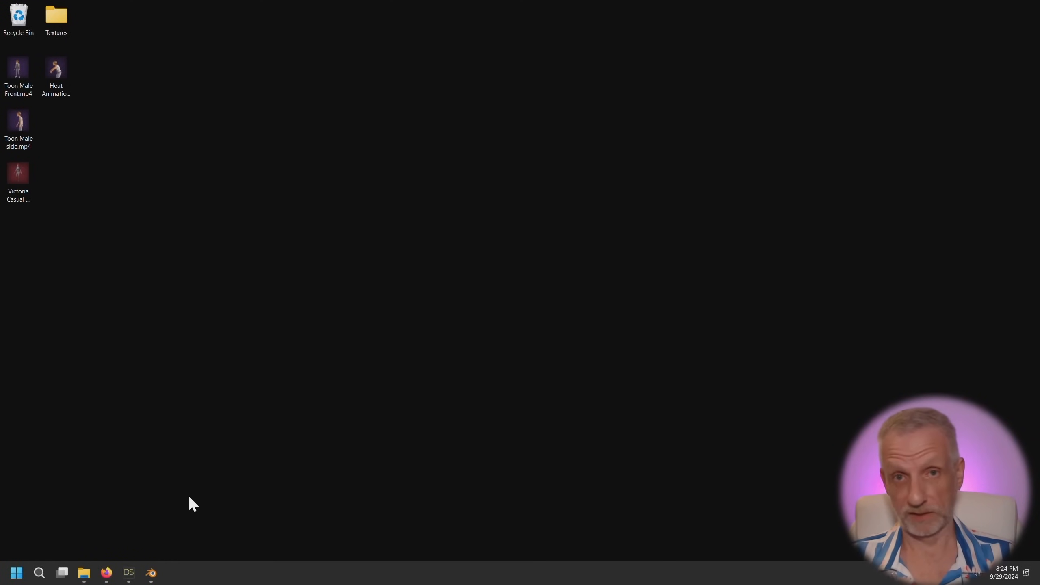
# Bring Daz Studio forward and launch HEATBridge through a Windows search for 'heat'
pyautogui.click(128, 572)
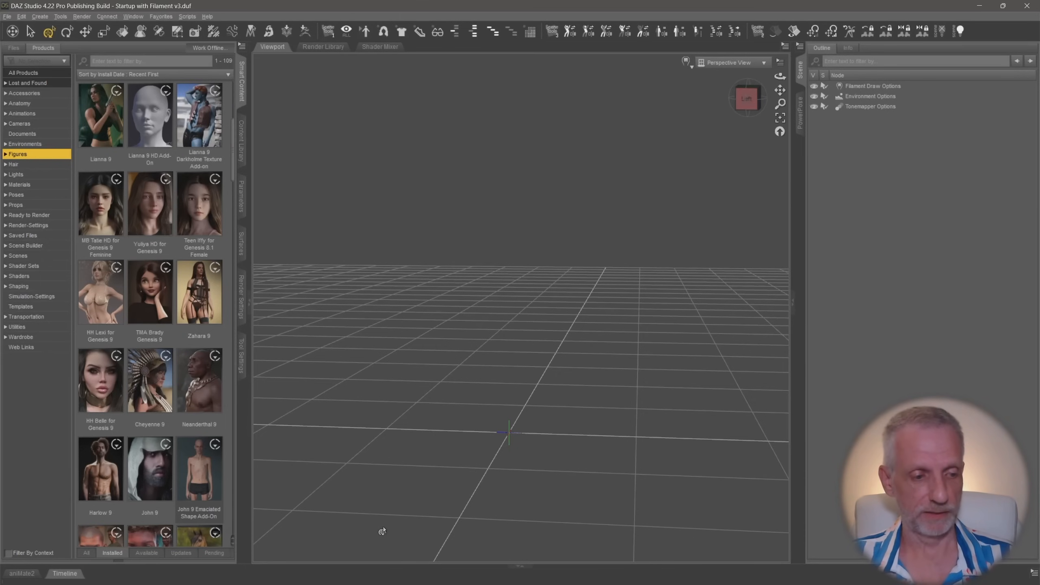
pyautogui.moveTo(13, 572)
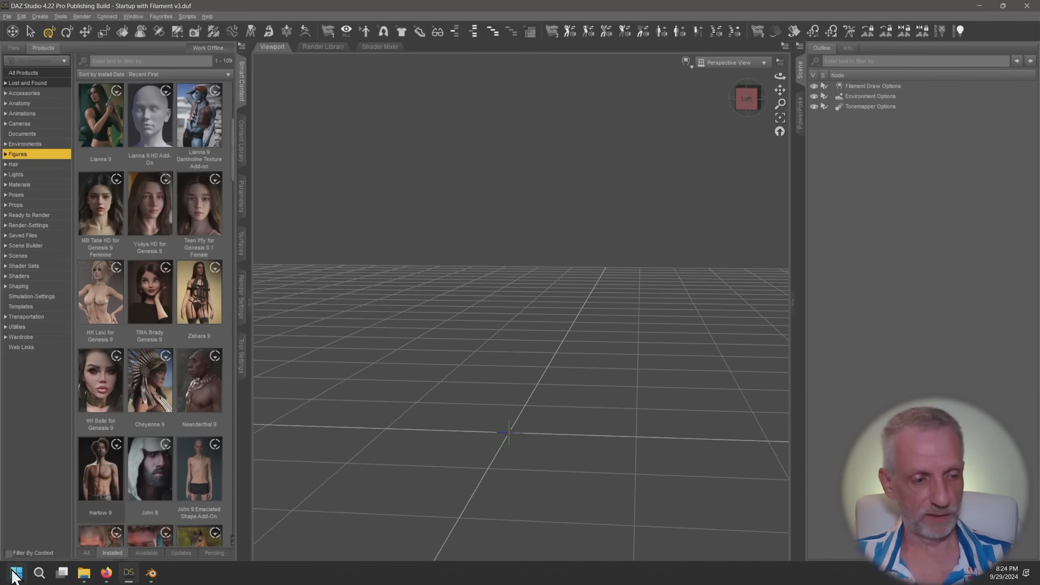
pyautogui.click(15, 573)
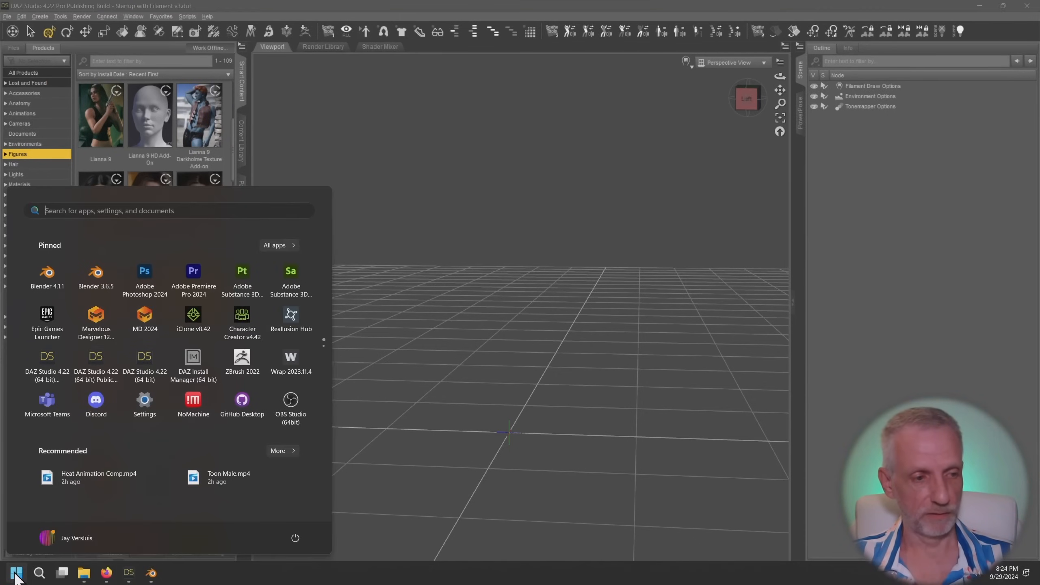
pyautogui.write('heatBridge')
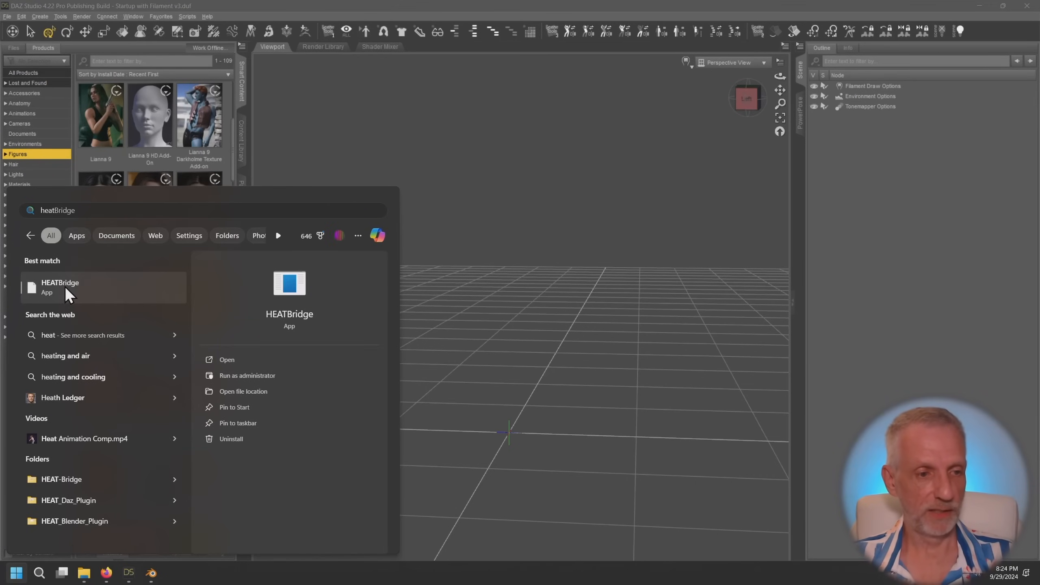
pyautogui.click(87, 286)
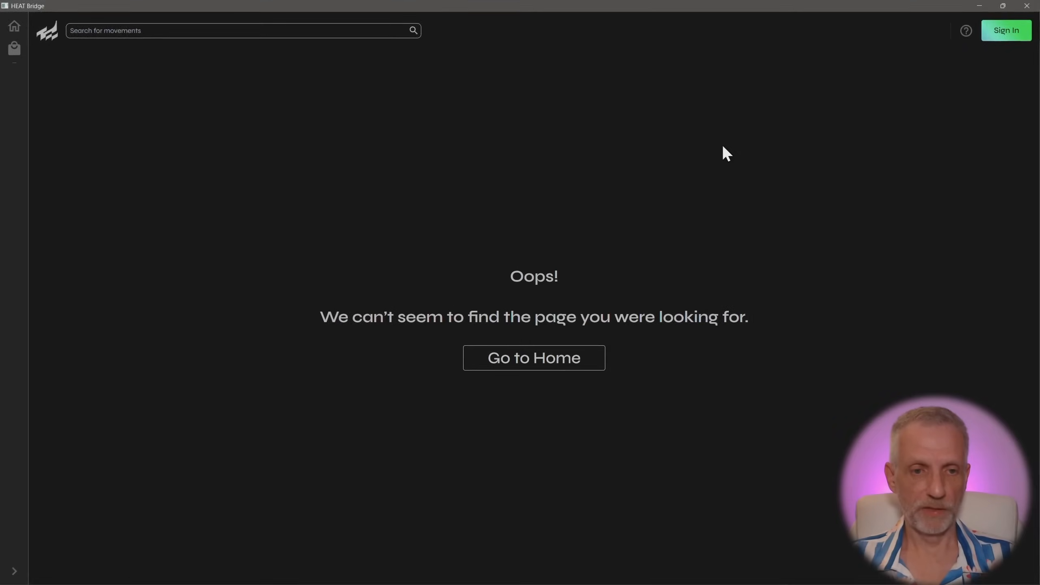
# Sign in to HEAT Bridge, browse the Marketplace movements grid, and begin a movement search
pyautogui.click(1004, 35)
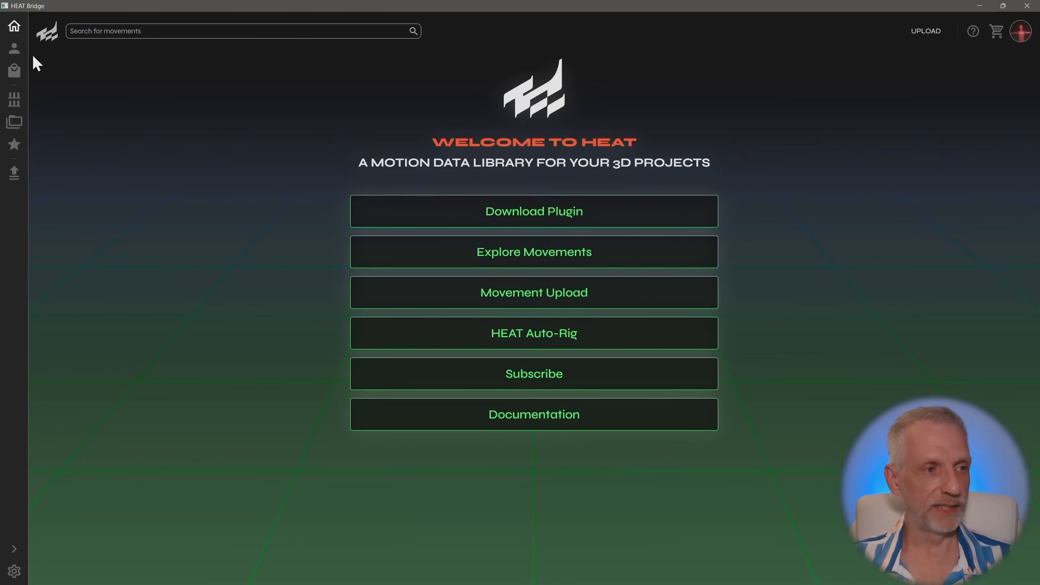
pyautogui.click(14, 74)
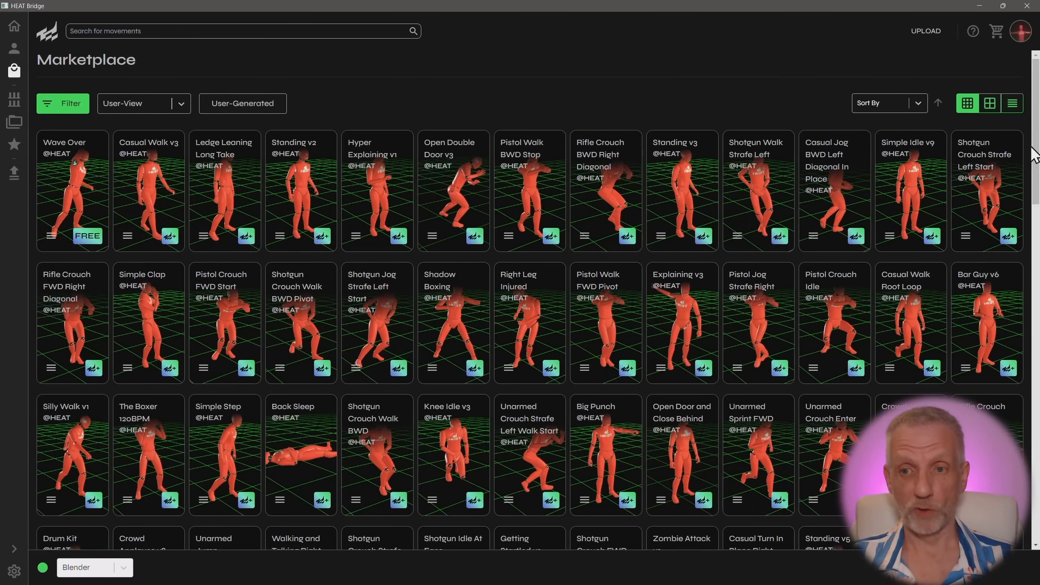
pyautogui.moveTo(1037, 151)
pyautogui.mouseDown()
pyautogui.moveTo(1036, 377)
pyautogui.moveTo(1037, 152)
pyautogui.mouseUp()
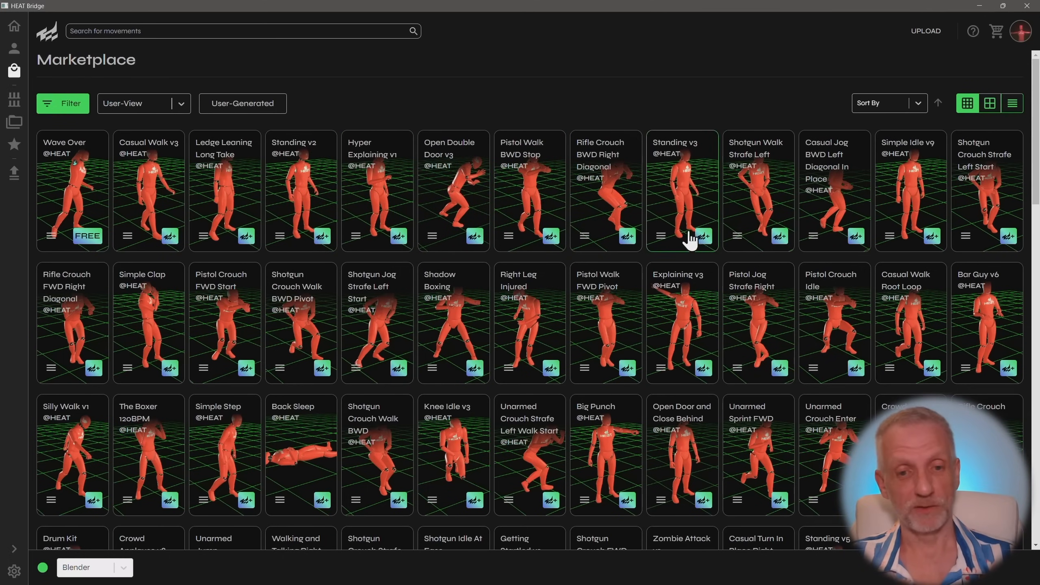
pyautogui.moveTo(1035, 185); pyautogui.dragTo(1035, 163)
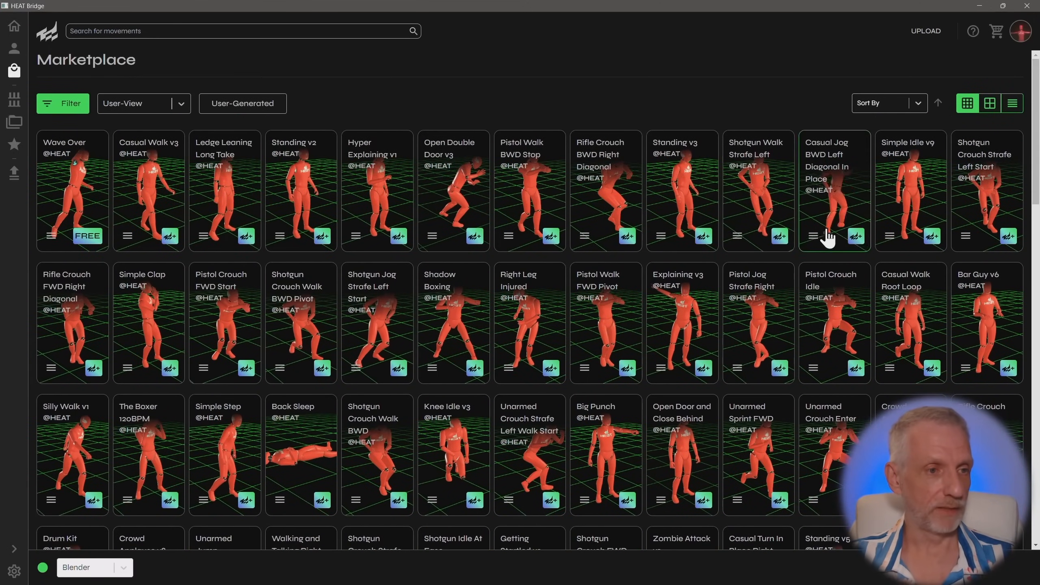
pyautogui.click(208, 32)
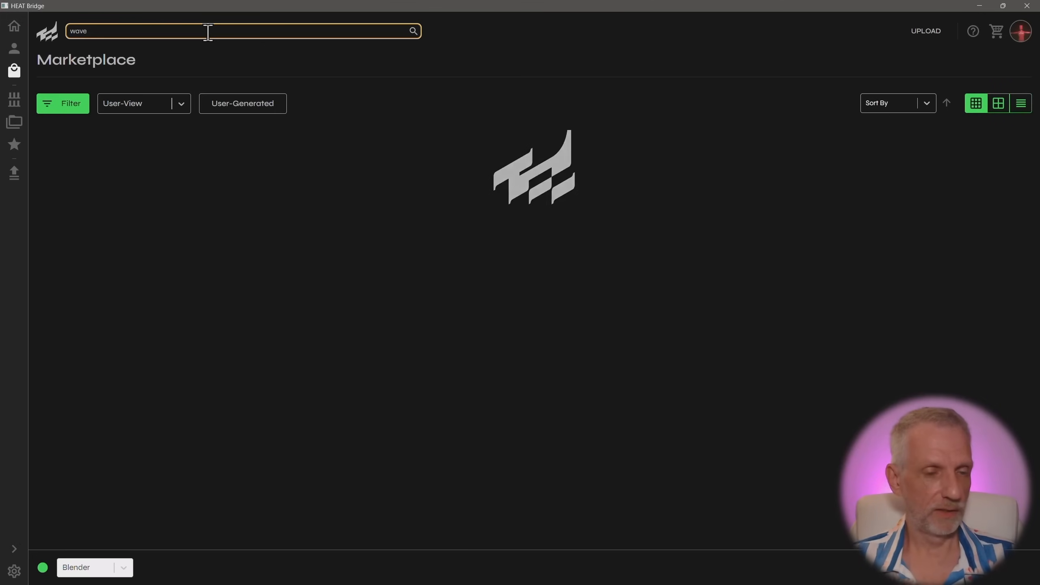
# Show the three 'wave' results and open the free Wave Over movement preview
pyautogui.click(245, 297)
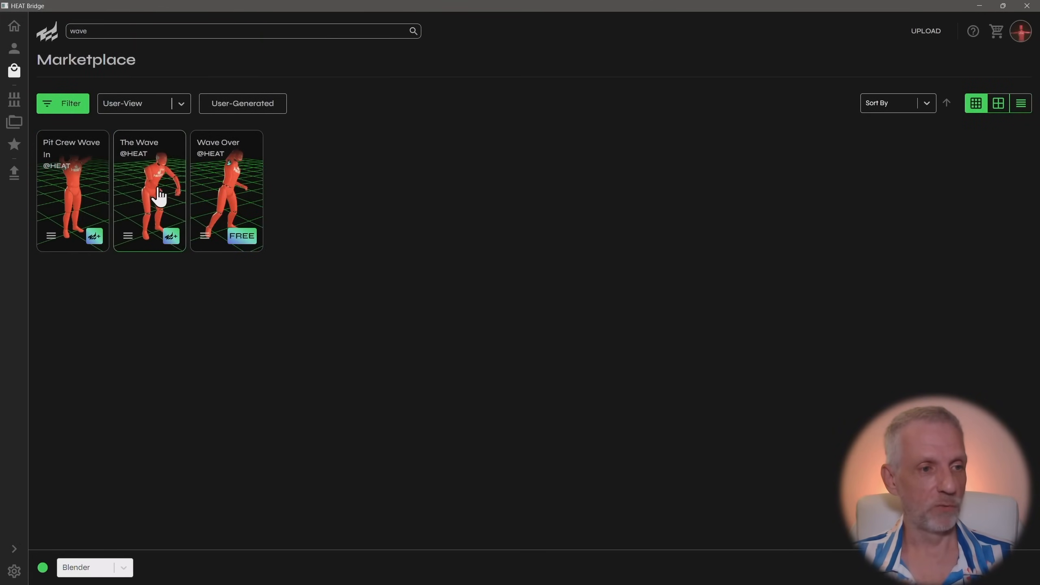
pyautogui.click(236, 195)
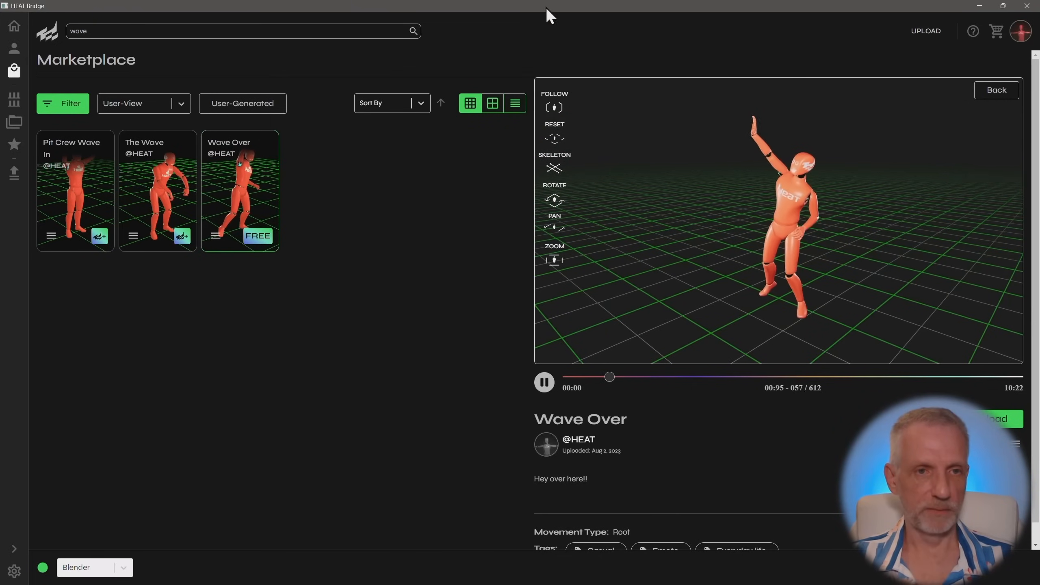
# Restore the Bridge window, choose Daz as Wave Over's target, and move Bridge aside
pyautogui.doubleClick(515, 3)
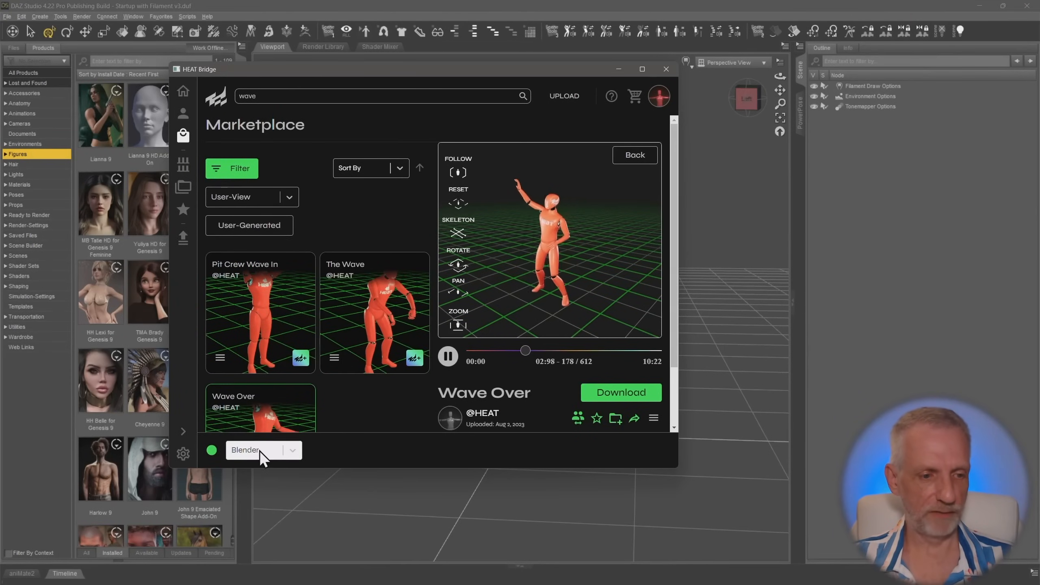
pyautogui.click(299, 452)
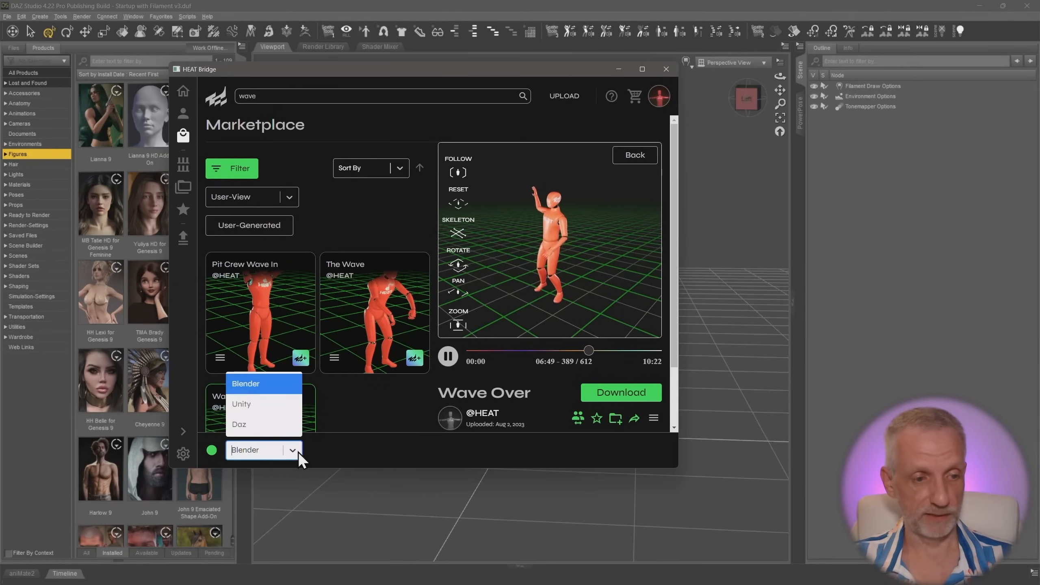
pyautogui.click(279, 428)
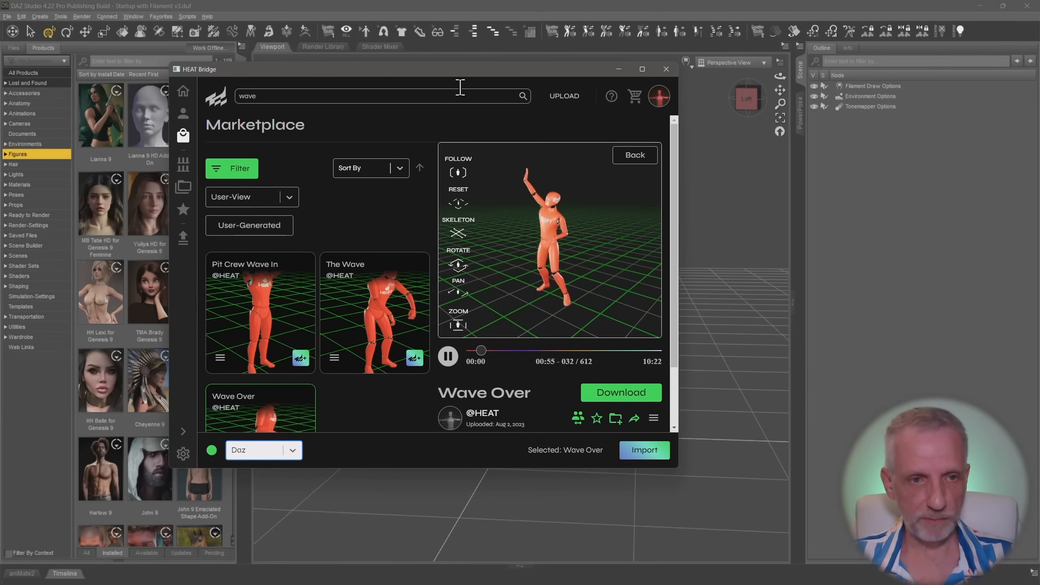
pyautogui.moveTo(463, 74); pyautogui.dragTo(1039, 82)
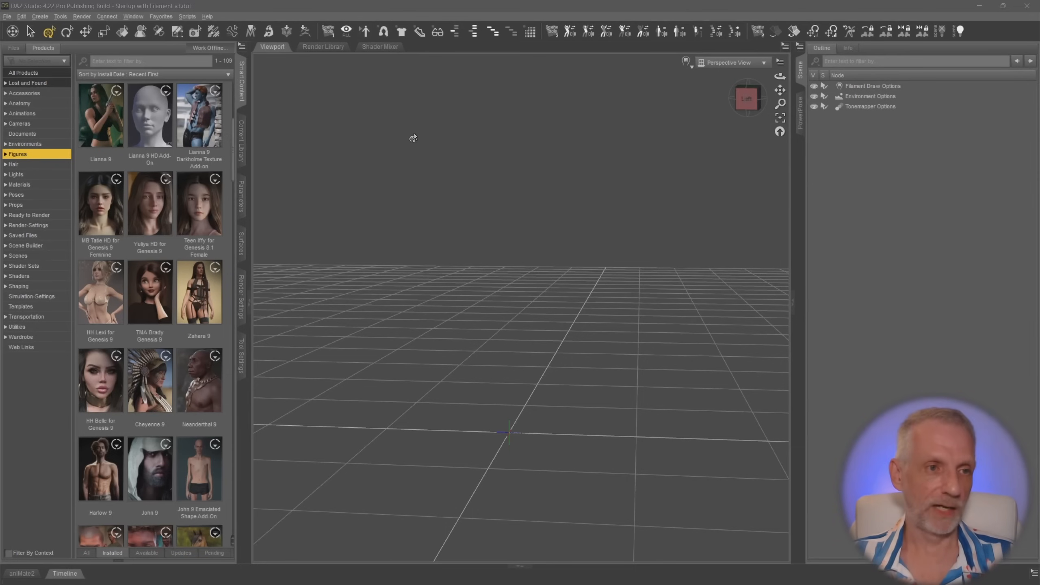
pyautogui.click(206, 16)
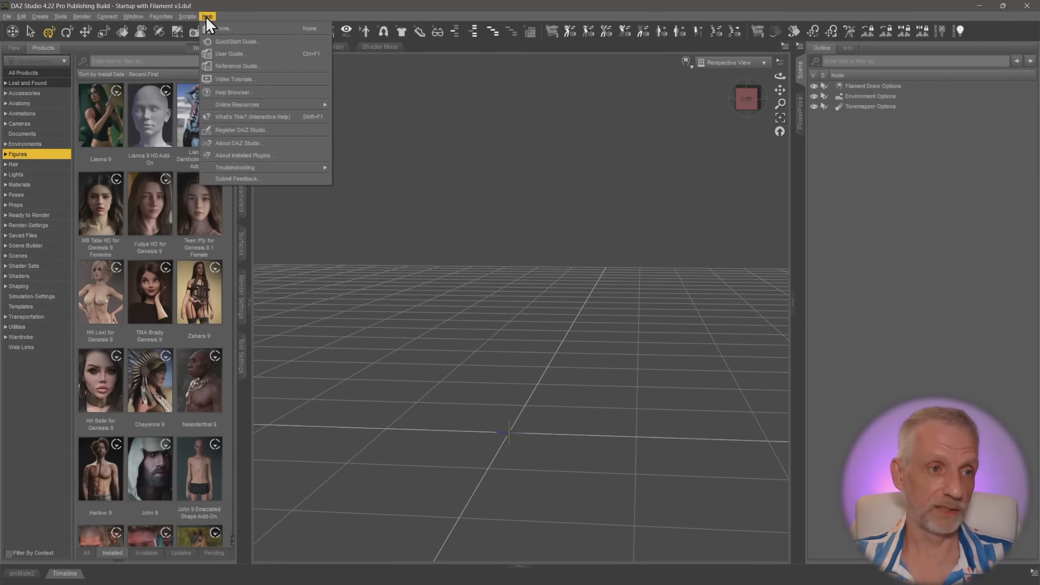
pyautogui.click(249, 156)
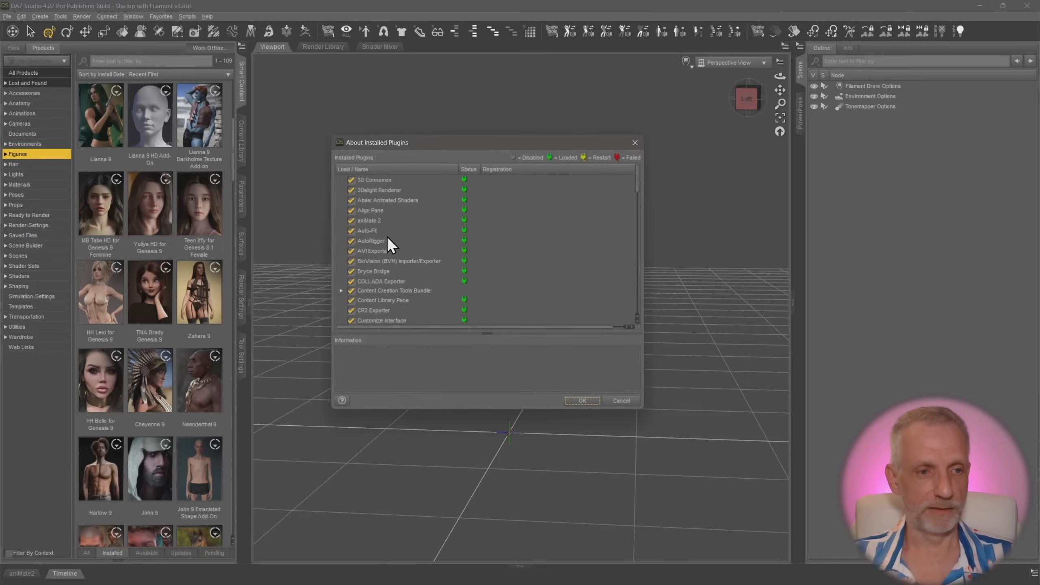
pyautogui.moveTo(635, 182); pyautogui.dragTo(635, 235)
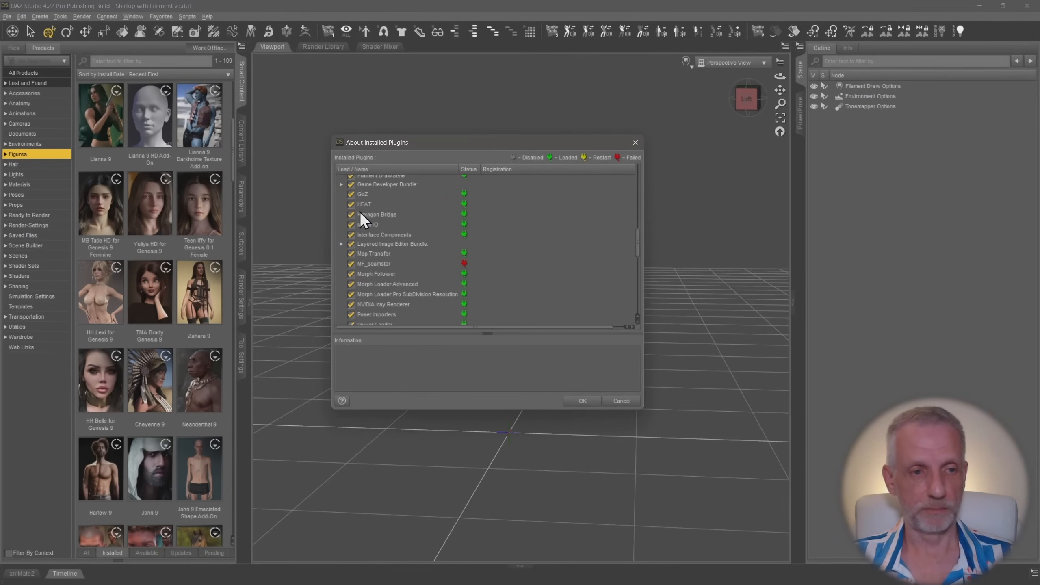
pyautogui.click(635, 142)
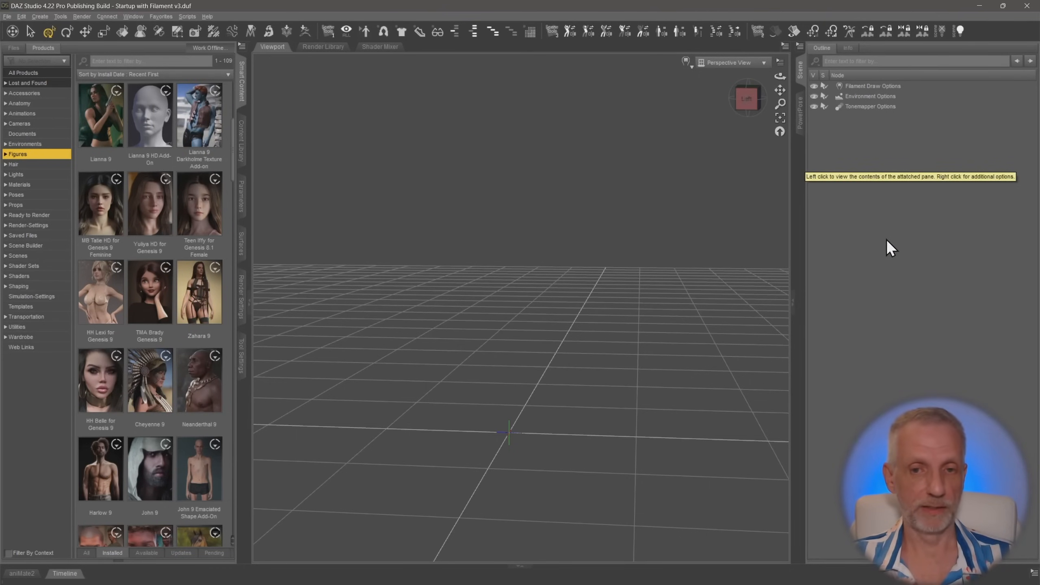
# Dock the HEAT Animations pane from the Window menu and connect it to HEAT Bridge
pyautogui.rightClick(798, 155)
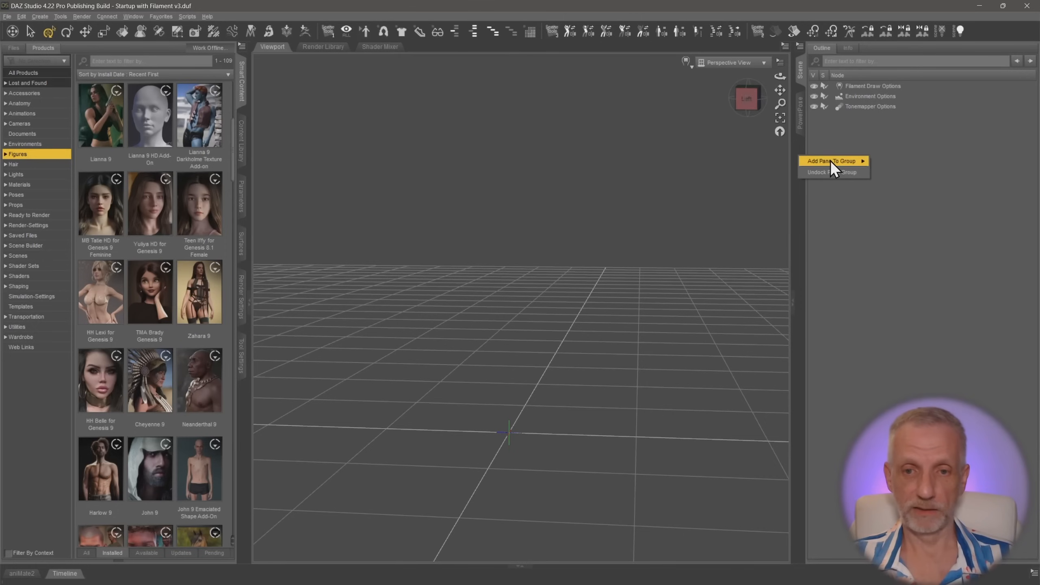
pyautogui.moveTo(830, 160)
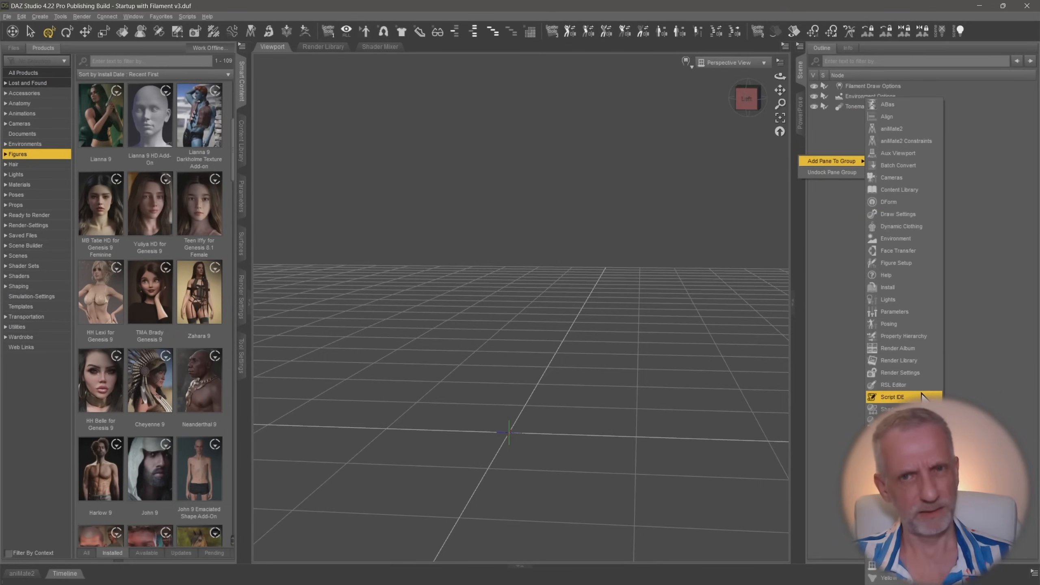
pyautogui.click(135, 17)
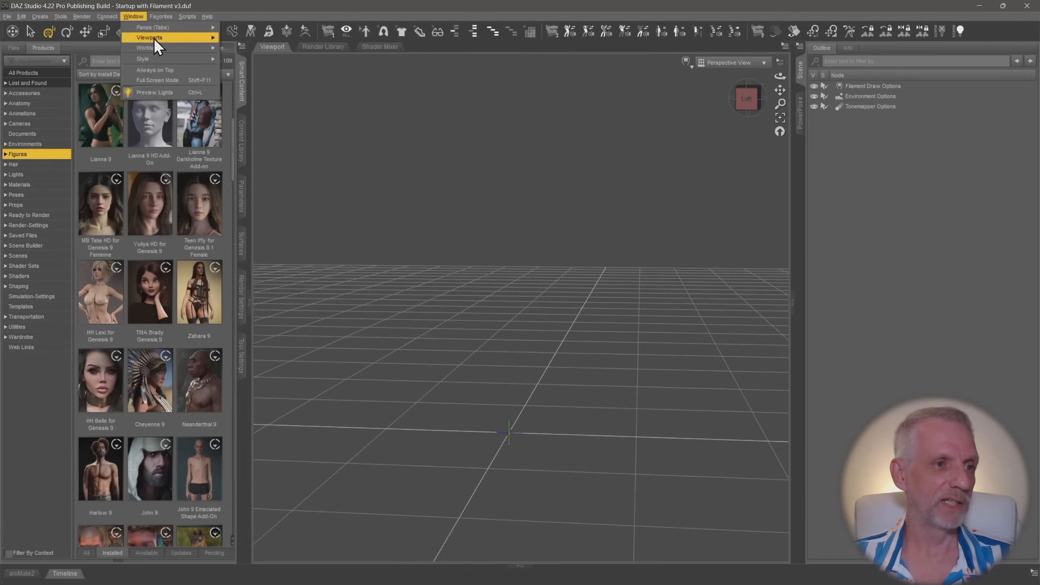
pyautogui.moveTo(164, 27)
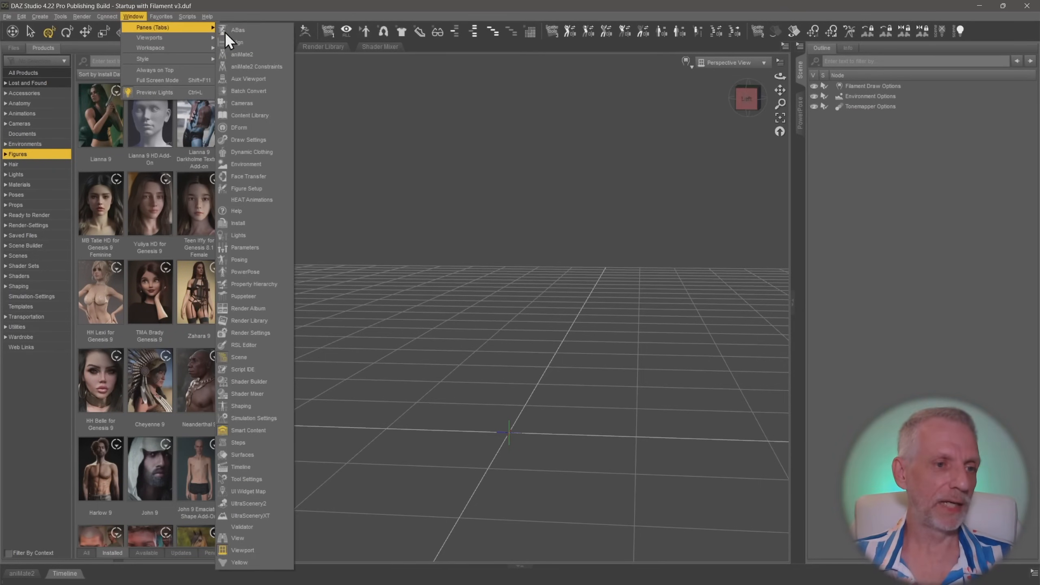
pyautogui.click(275, 199)
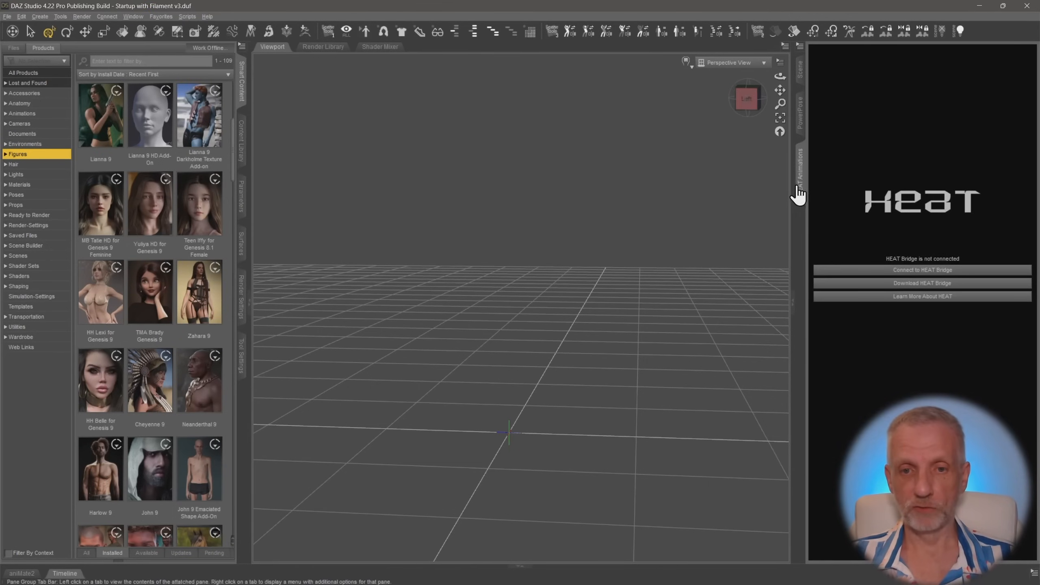
pyautogui.moveTo(797, 196); pyautogui.dragTo(487, 240)
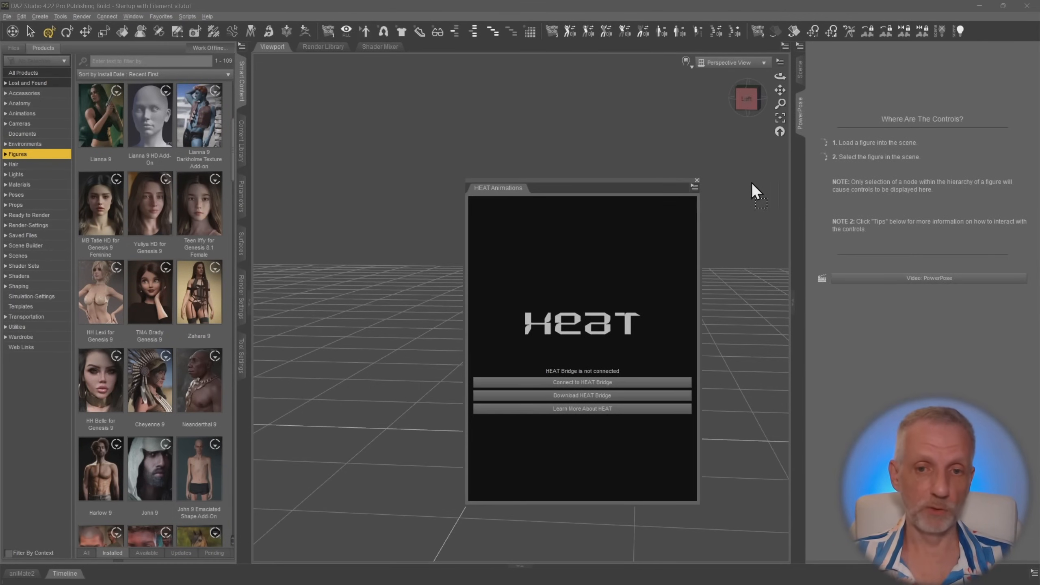
pyautogui.moveTo(796, 159); pyautogui.dragTo(800, 160)
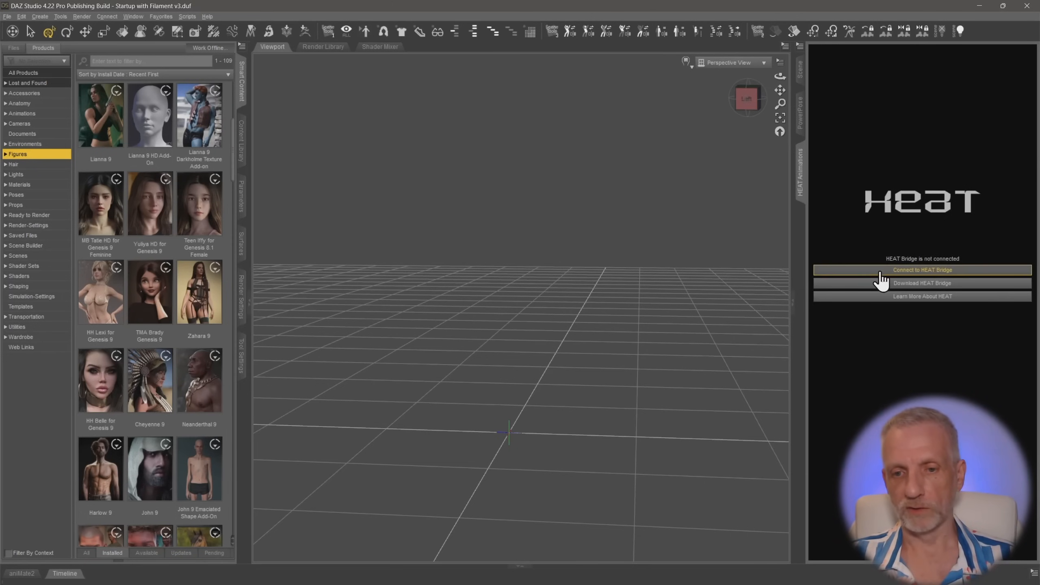
pyautogui.click(956, 272)
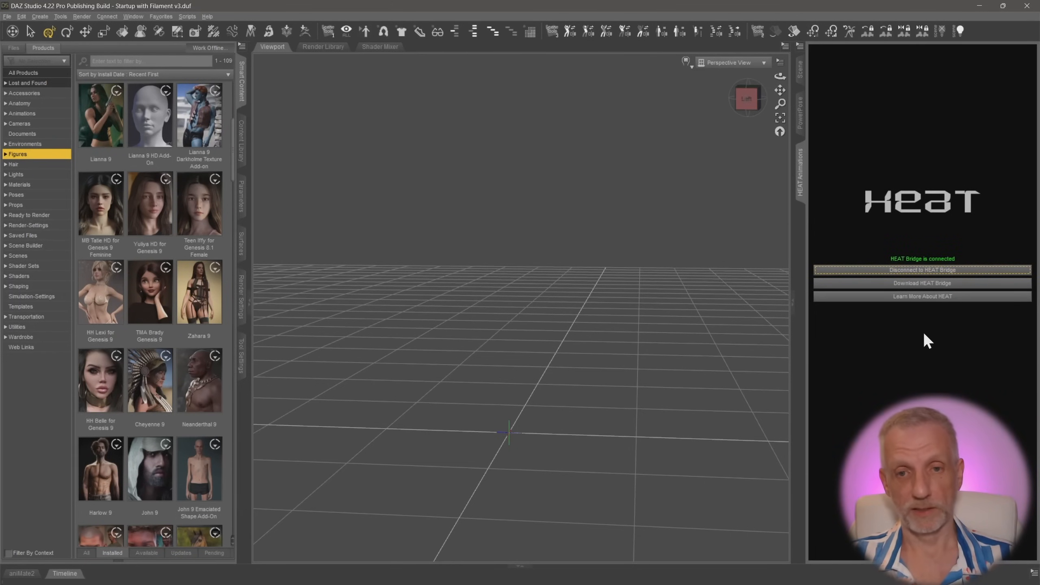
# Load the base Genesis 9 figure from Genesis 9 Starter Essentials into the scene
pyautogui.click(800, 71)
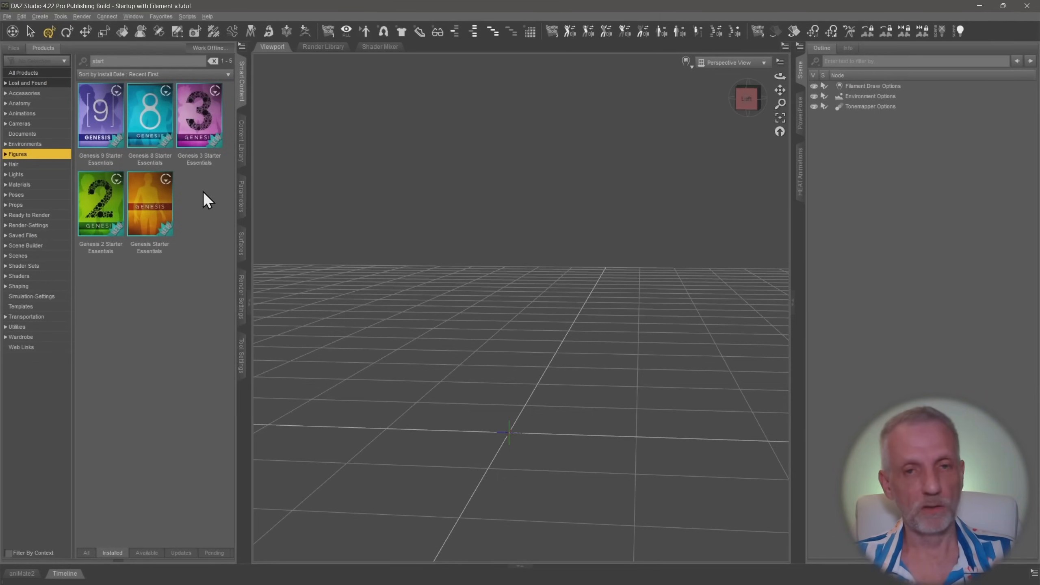
pyautogui.doubleClick(104, 130)
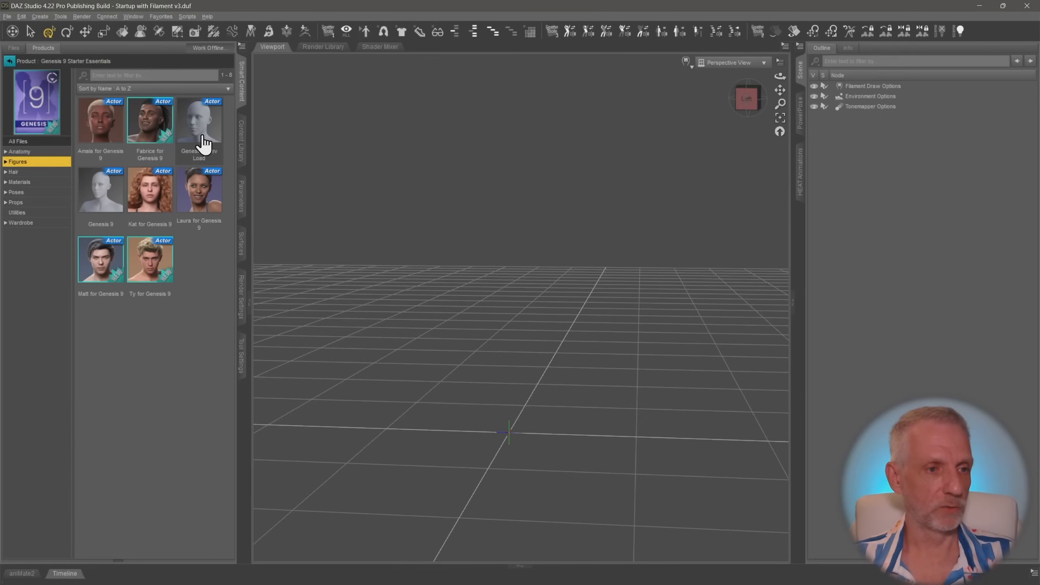
pyautogui.doubleClick(107, 200)
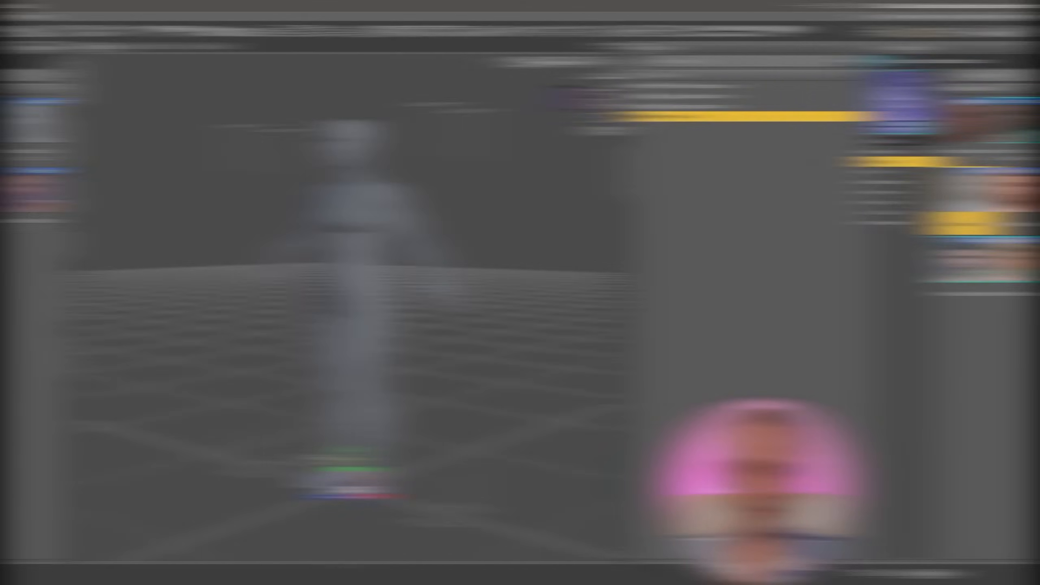
# Expand the Timeline and import Wave Over from HEAT Bridge onto the Genesis 9 figure
pyautogui.scroll(1, 388, 270)
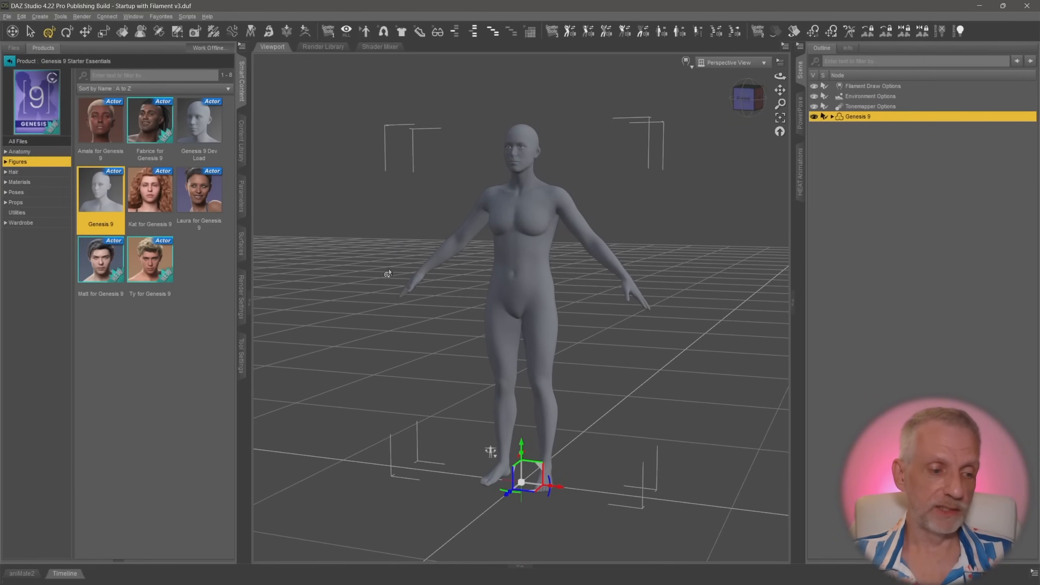
pyautogui.click(65, 573)
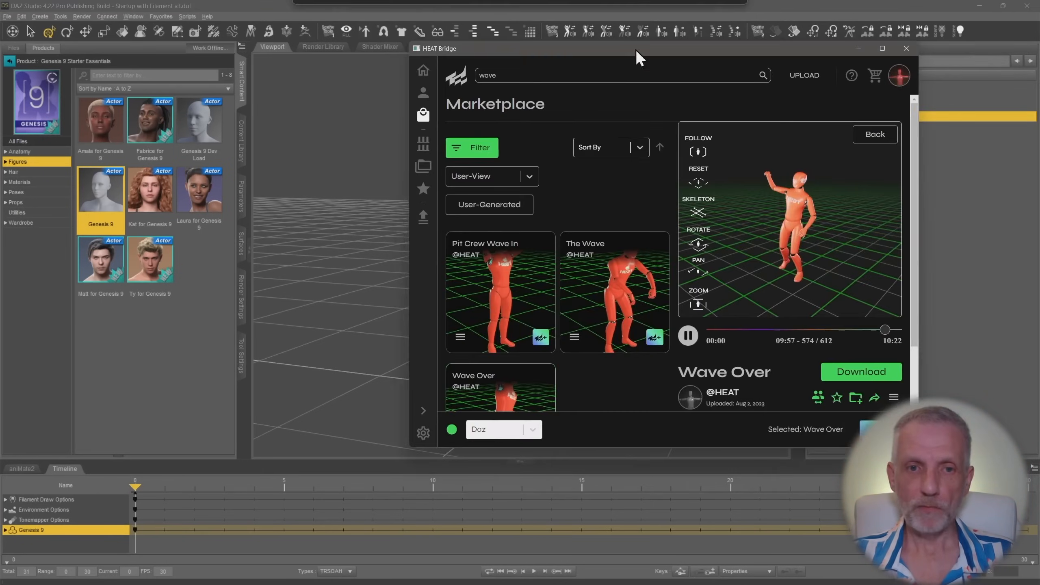
pyautogui.moveTo(703, 52); pyautogui.dragTo(258, 38)
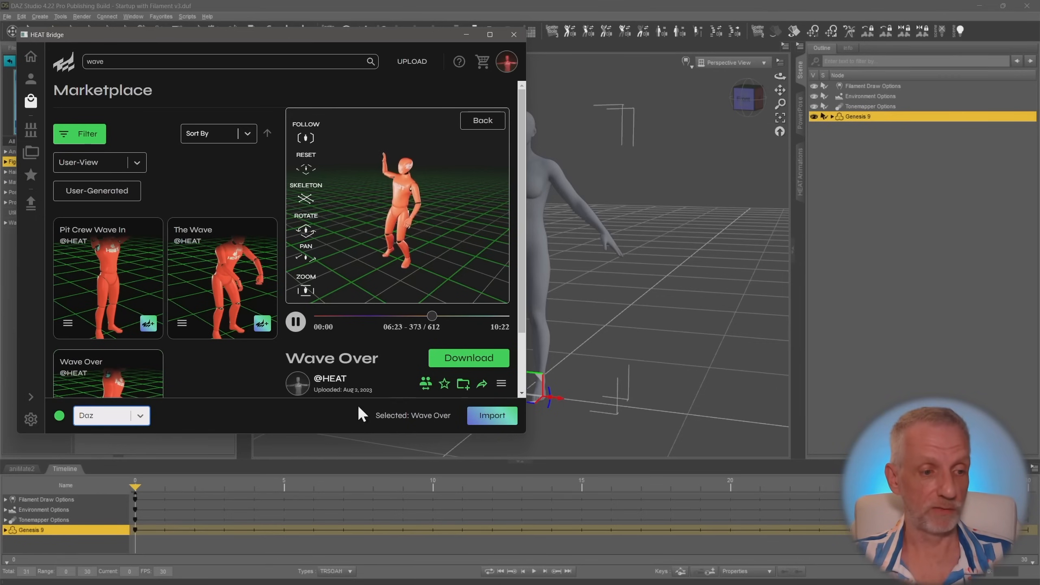
pyautogui.click(496, 422)
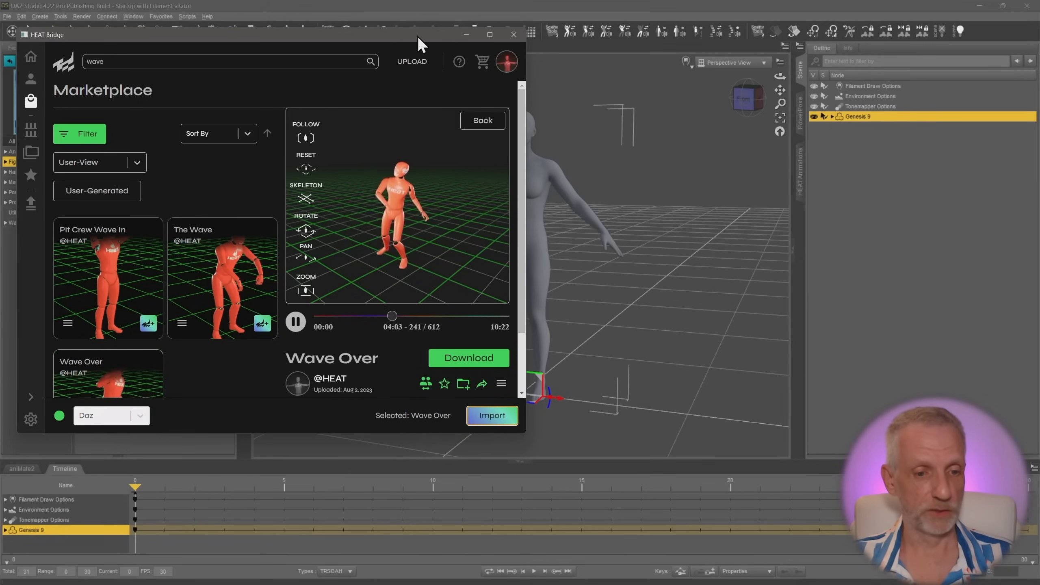
pyautogui.moveTo(418, 36); pyautogui.dragTo(1039, 156)
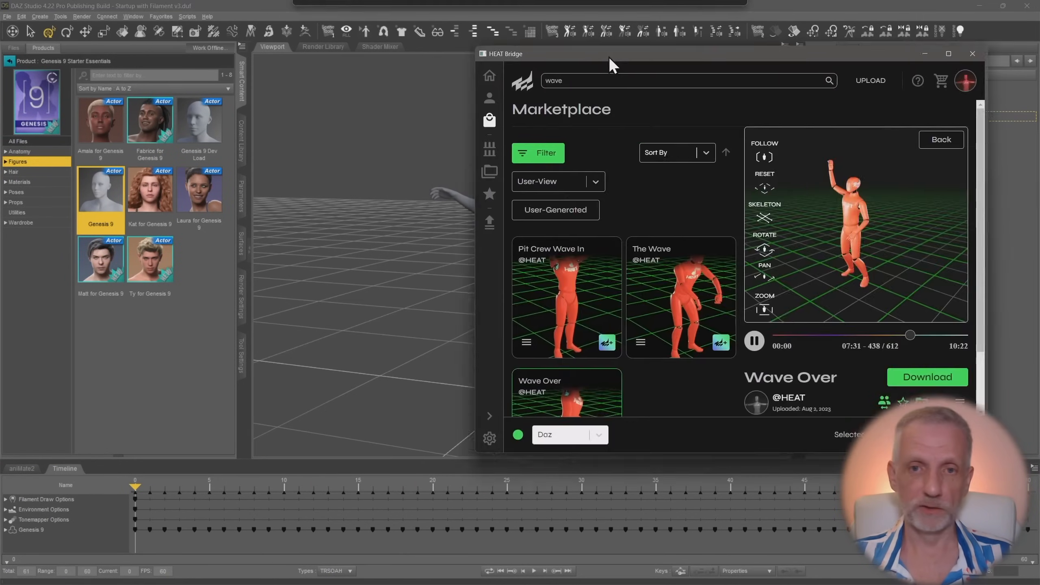
# Close the HEAT Bridge window and set the timeline's total to 613 frames
pyautogui.moveTo(611, 53); pyautogui.dragTo(488, 50)
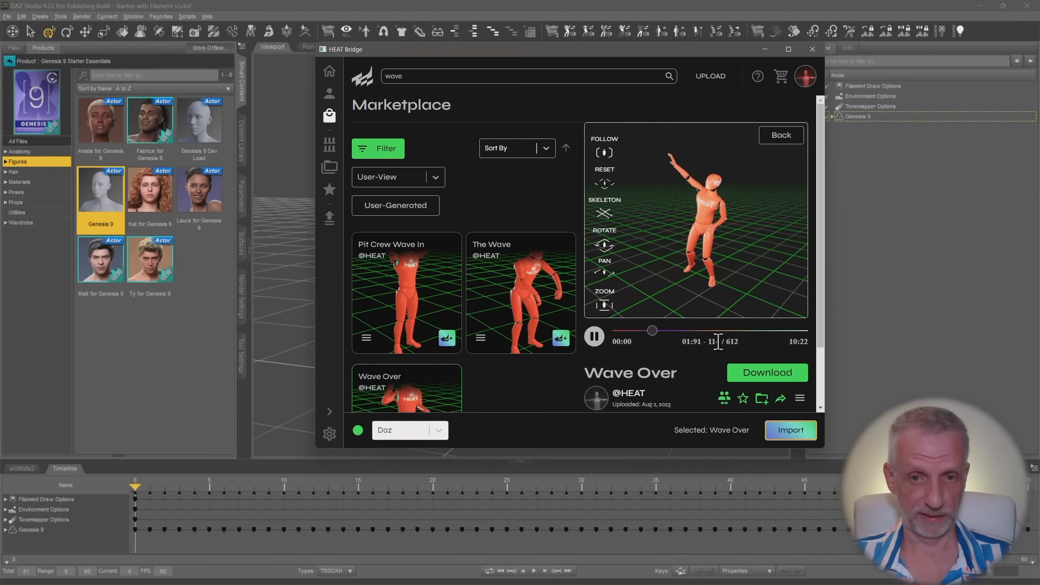
pyautogui.click(813, 49)
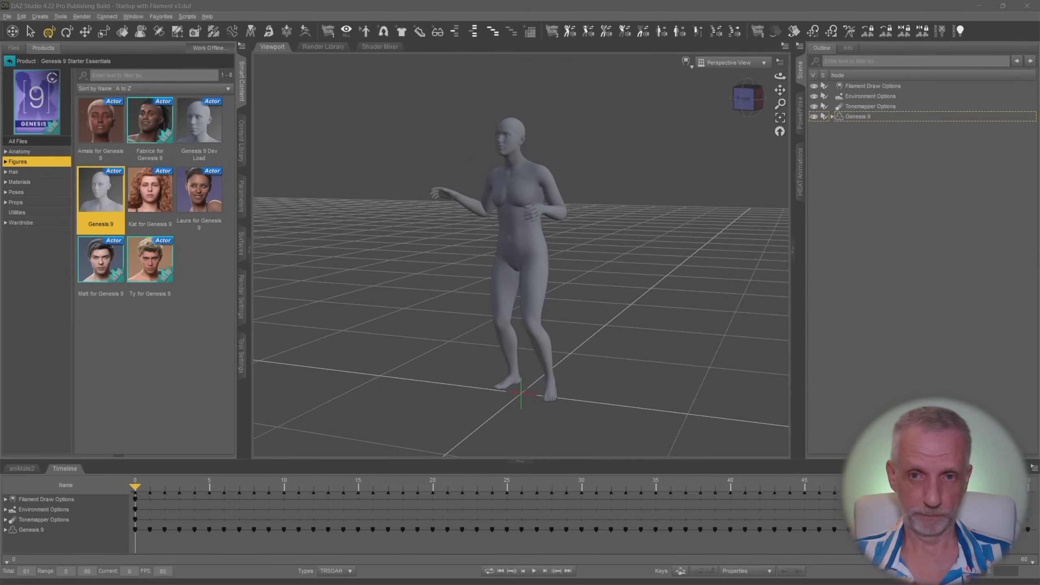
pyautogui.doubleClick(33, 571)
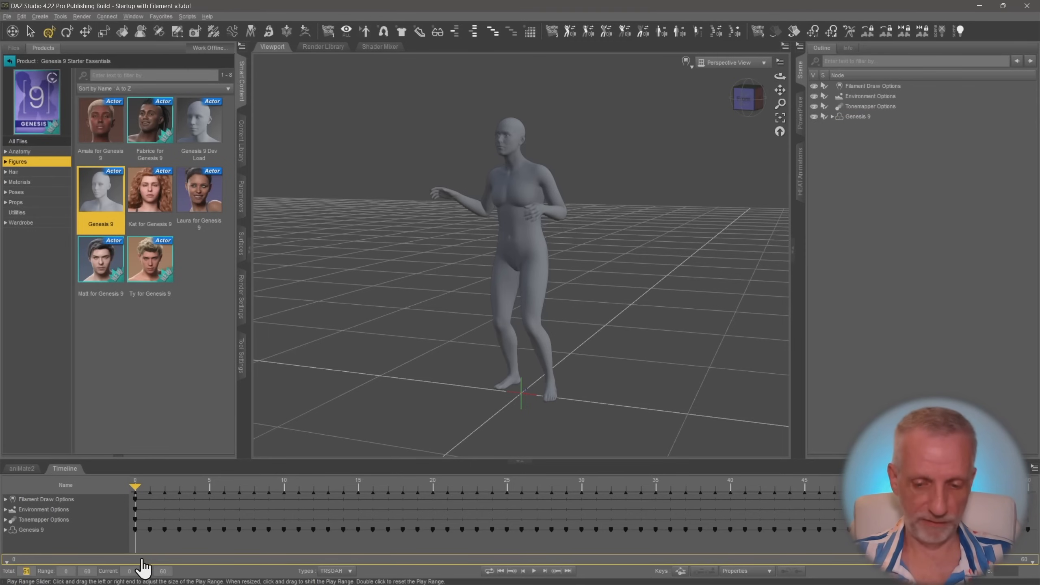
pyautogui.write('613')
pyautogui.press('Return')
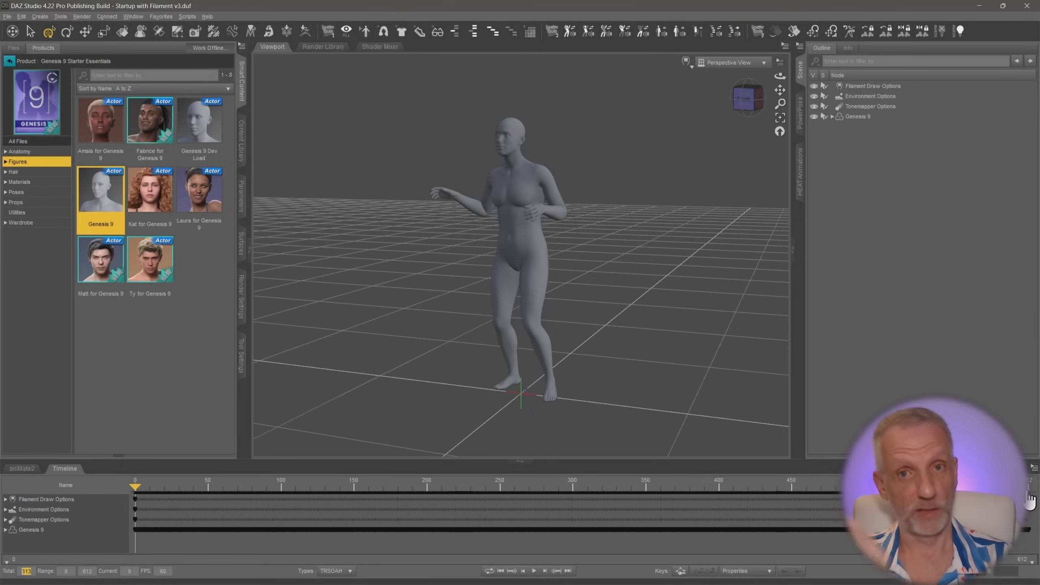
# Play the Wave Over animation through, then stop and rewind to frame 0
pyautogui.click(534, 571)
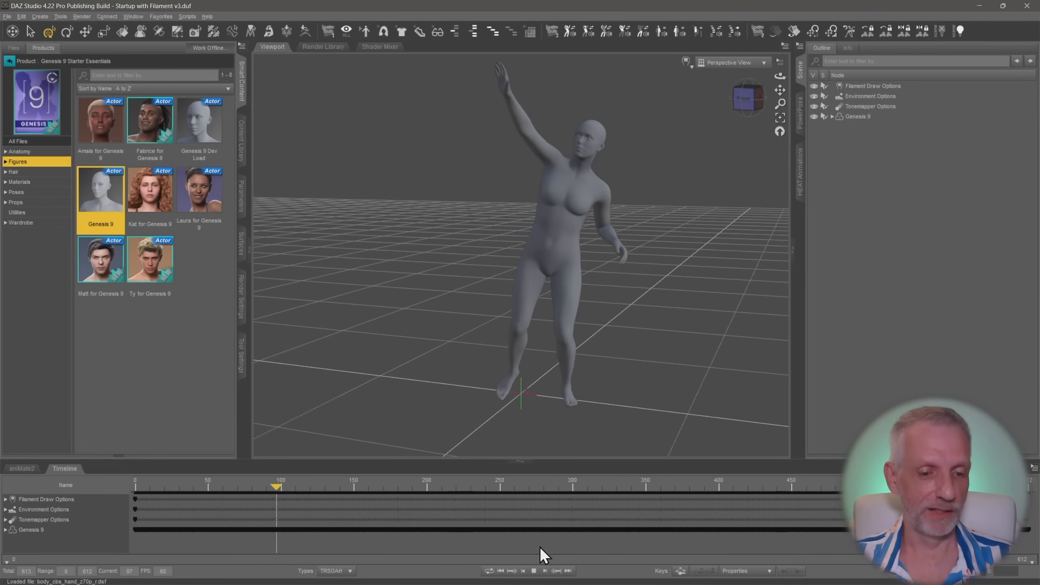
pyautogui.click(533, 571)
pyautogui.click(500, 571)
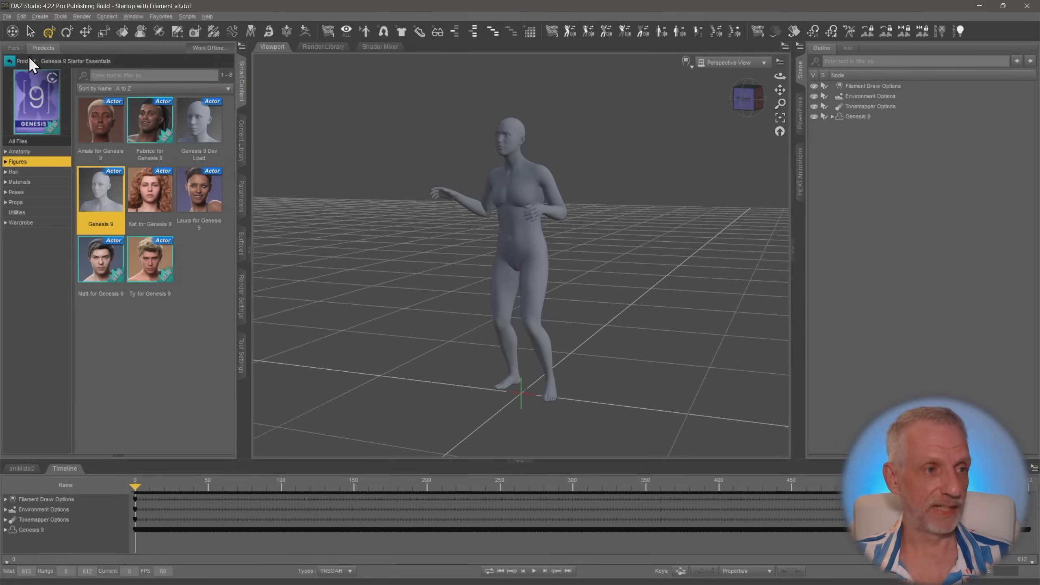
# Open the Content Library and try saving a Pose Preset, dismissing the selection error
pyautogui.click(242, 147)
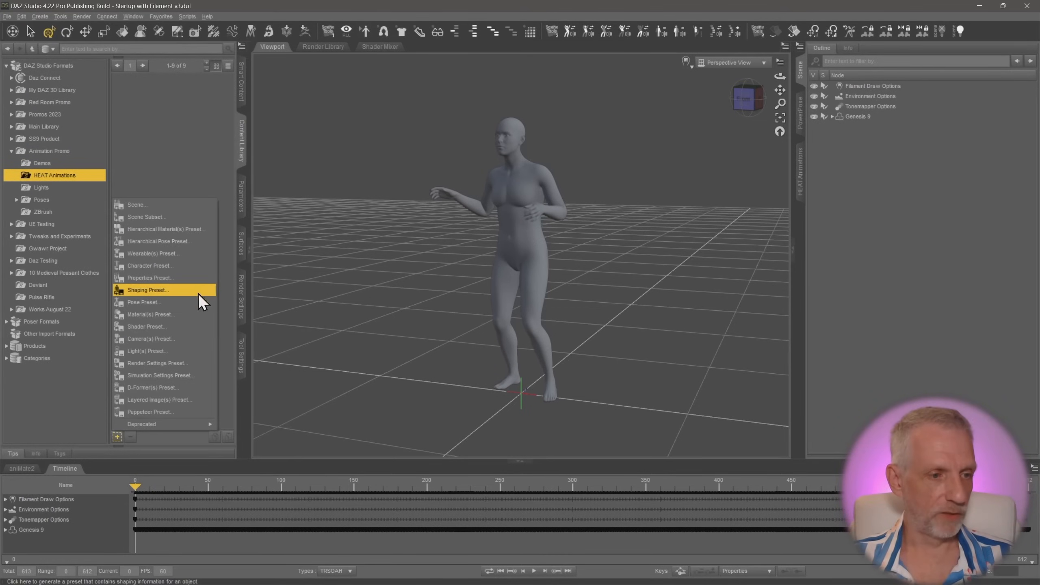
pyautogui.click(7, 16)
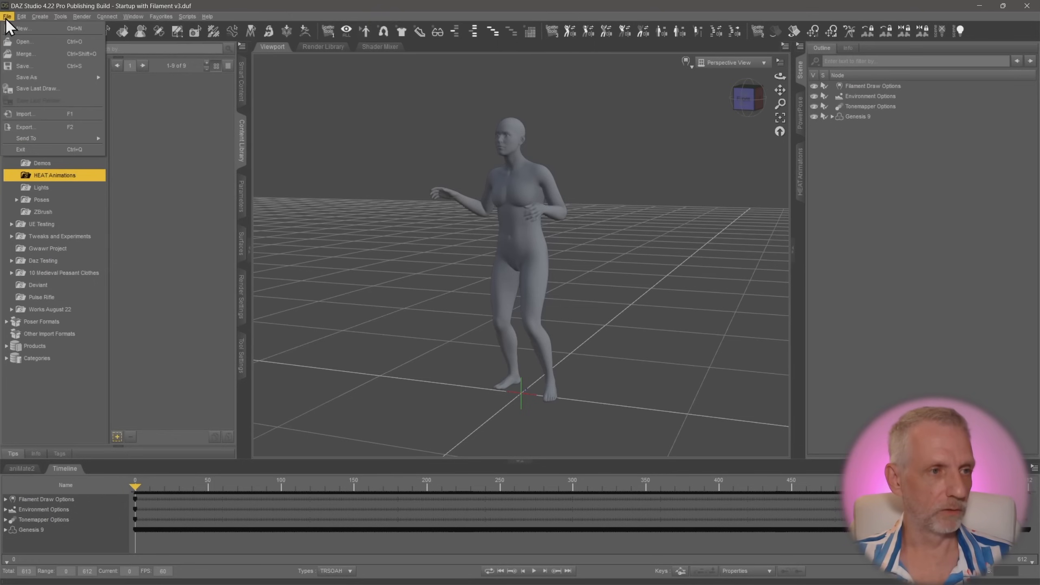
pyautogui.moveTo(48, 76)
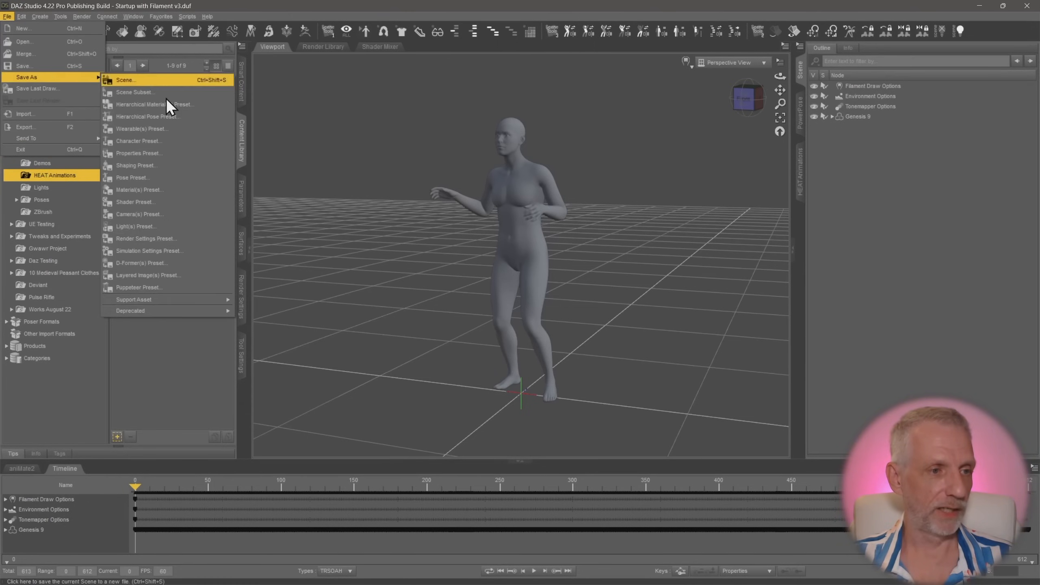
pyautogui.click(180, 180)
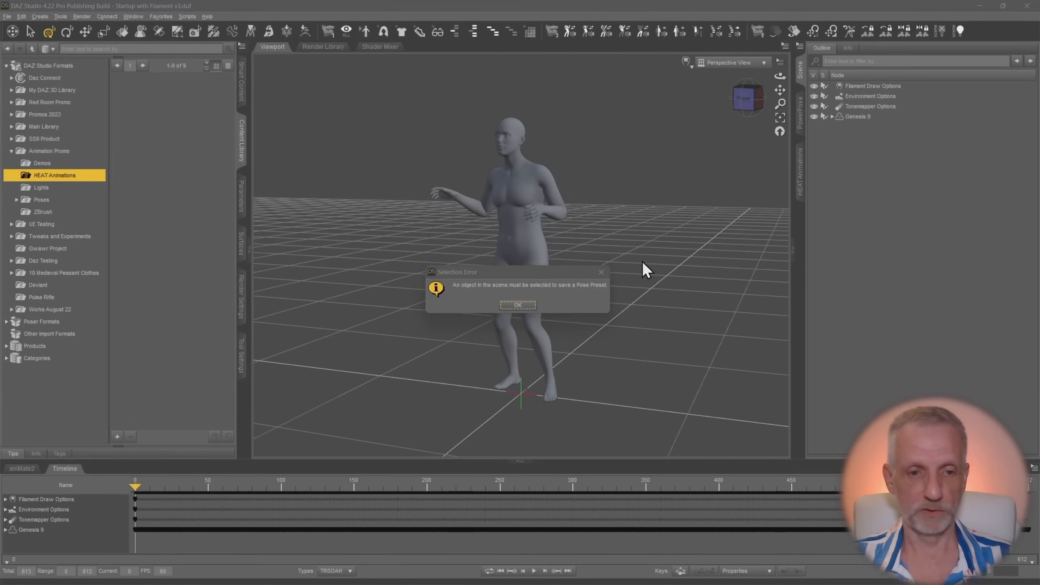
pyautogui.click(518, 305)
# Select Genesis 9, choose the Animated Range, then cancel the pose preset save
pyautogui.click(872, 117)
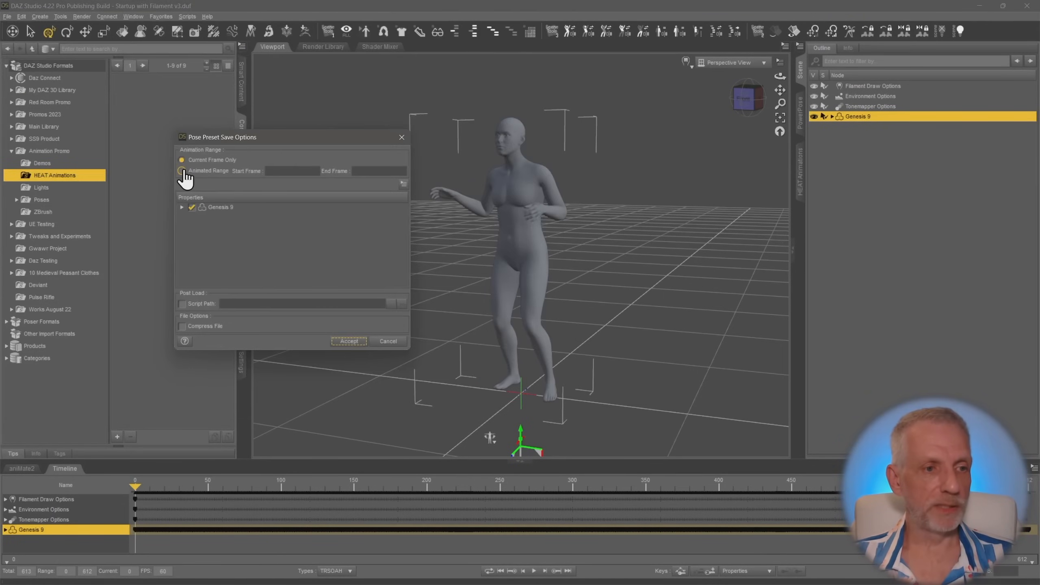
pyautogui.click(182, 170)
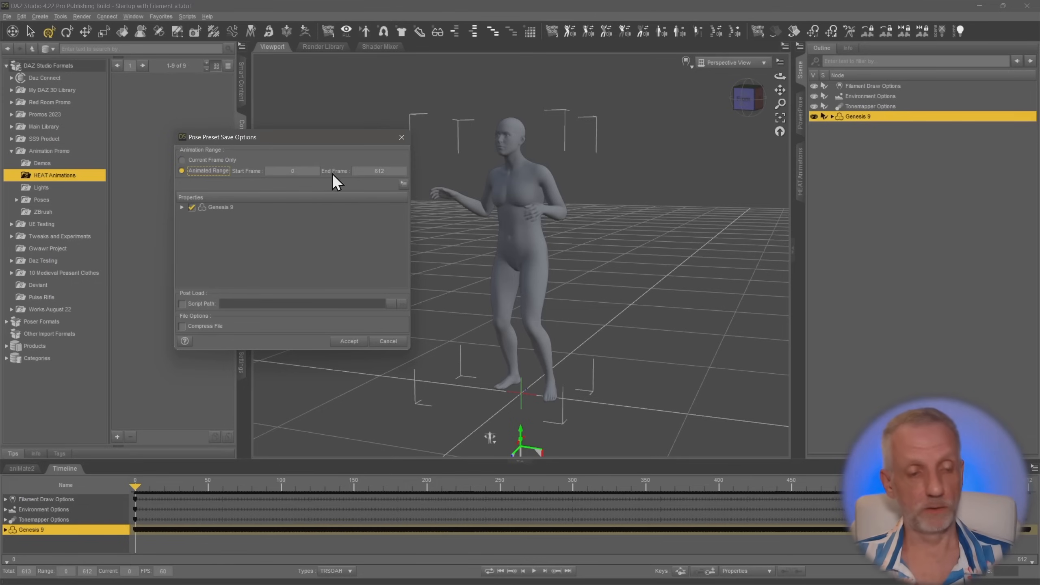
pyautogui.click(395, 349)
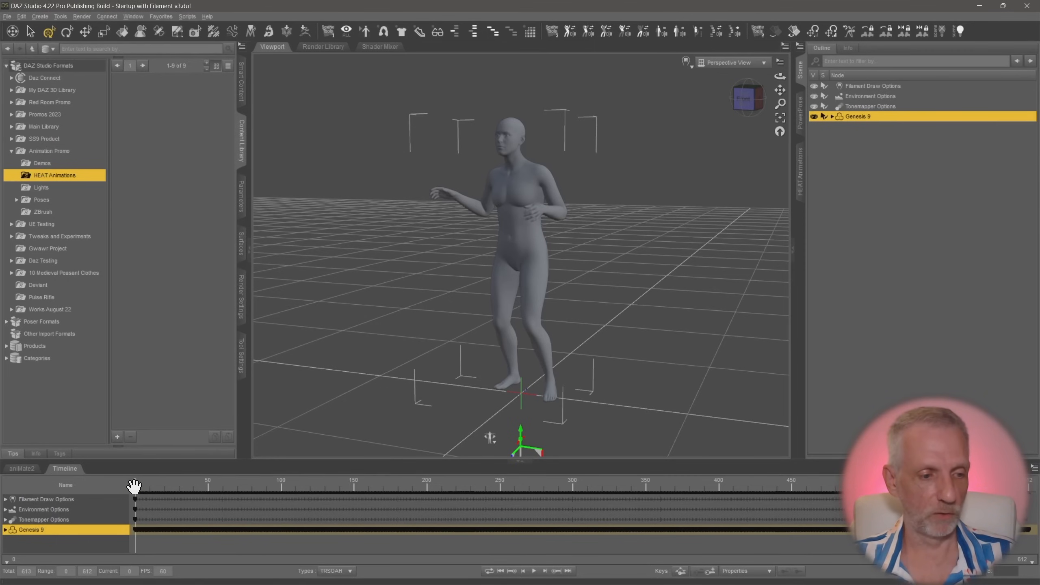
# Scrub to frame 150, play the animation, then stop and return to the first frame
pyautogui.moveTo(134, 485); pyautogui.dragTo(192, 485)
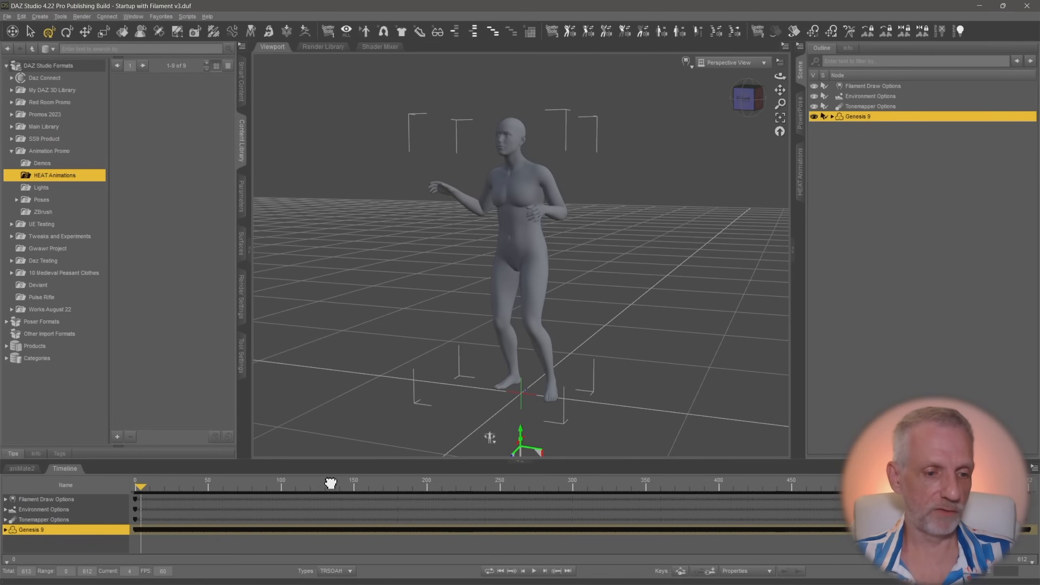
pyautogui.moveTo(331, 483)
pyautogui.mouseDown()
pyautogui.moveTo(348, 483)
pyautogui.moveTo(326, 481)
pyautogui.mouseUp()
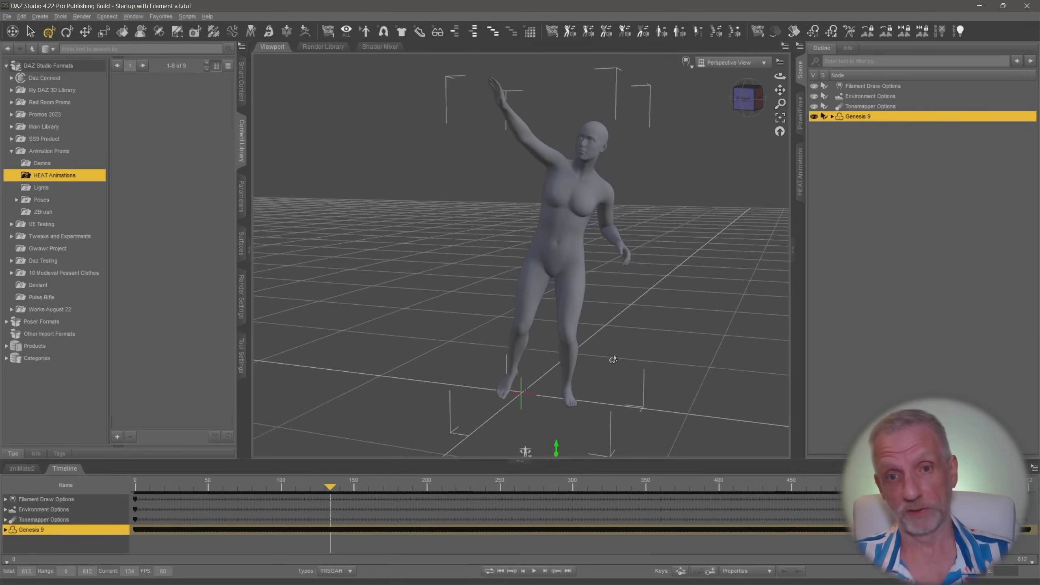
pyautogui.click(534, 570)
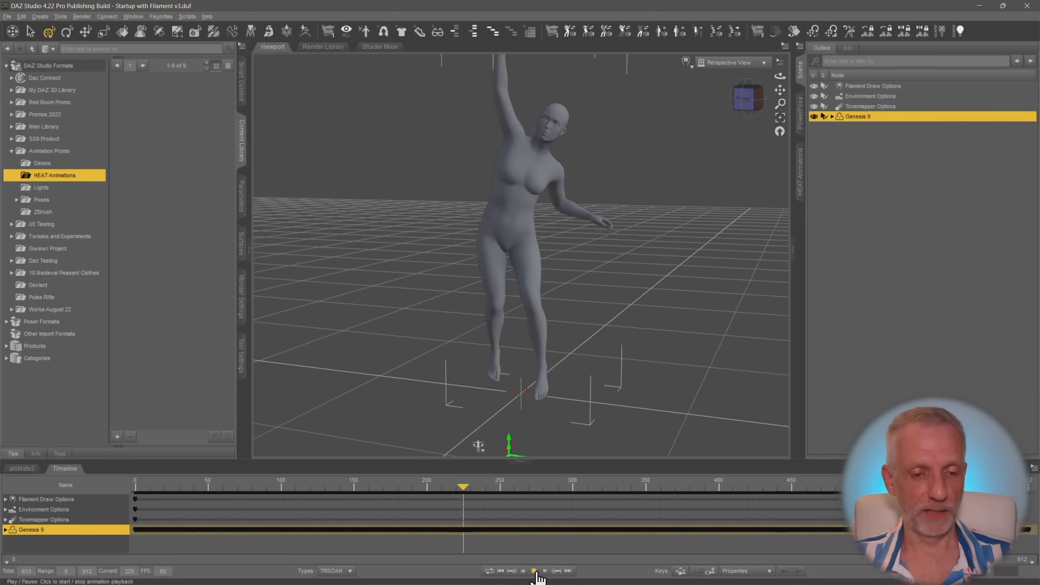
pyautogui.click(534, 571)
pyautogui.click(501, 571)
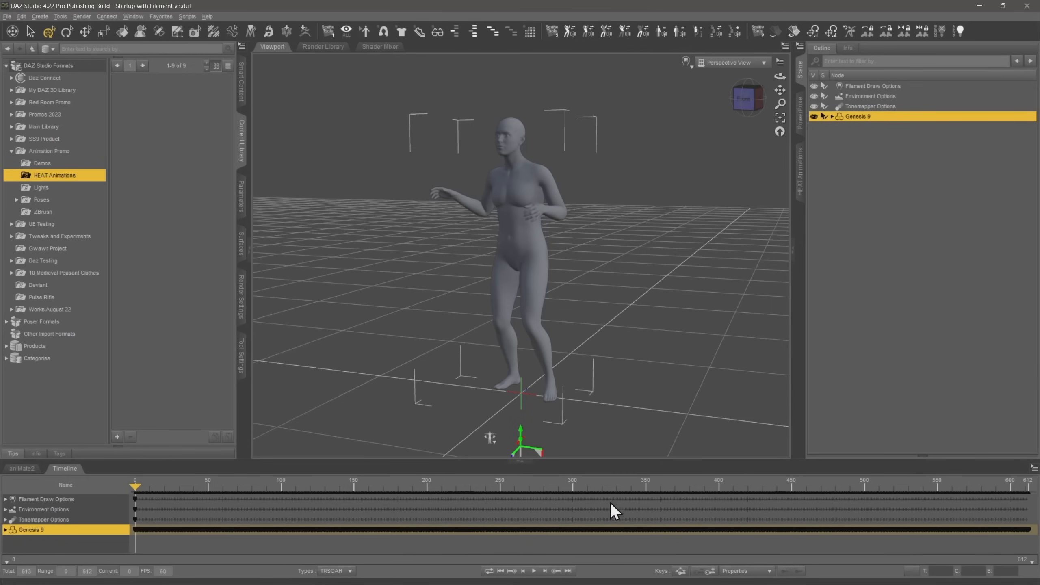
# Clear all animation keyframes from the Genesis 9 figure with Clear Animation > Clear Figure
pyautogui.click(1033, 468)
pyautogui.moveTo(1022, 223)
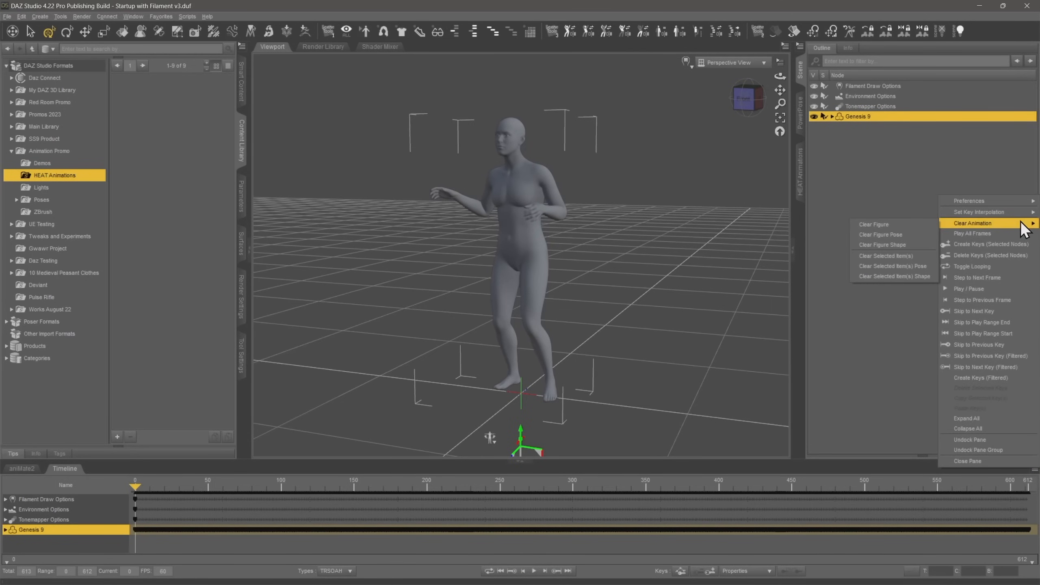
pyautogui.click(926, 225)
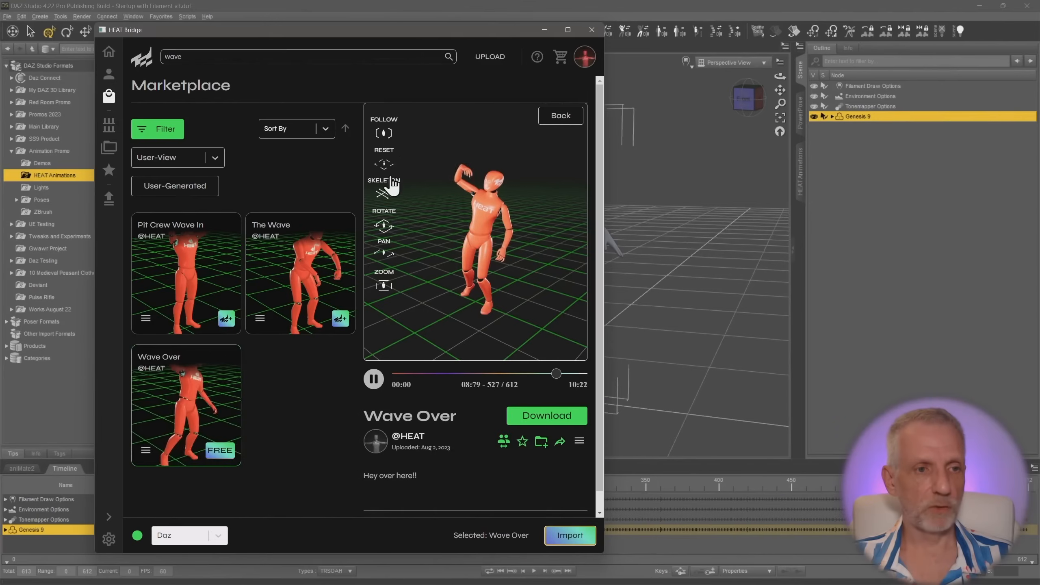
# Preview The Wave animation in the HEAT Bridge Marketplace
pyautogui.click(301, 264)
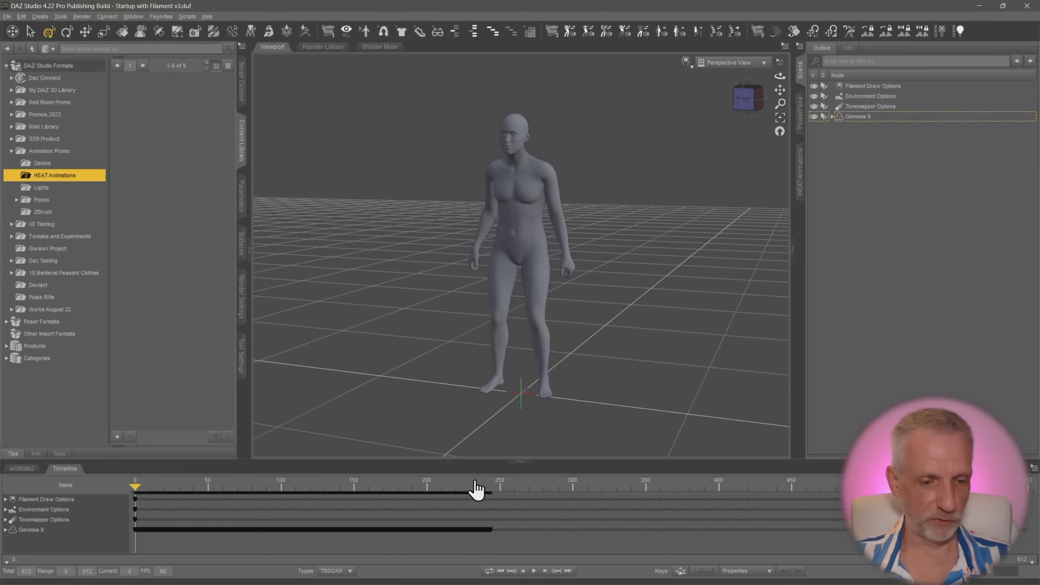
# Scrub through The Wave to its end and set the timeline total to 245 frames
pyautogui.moveTo(515, 490); pyautogui.dragTo(280, 491)
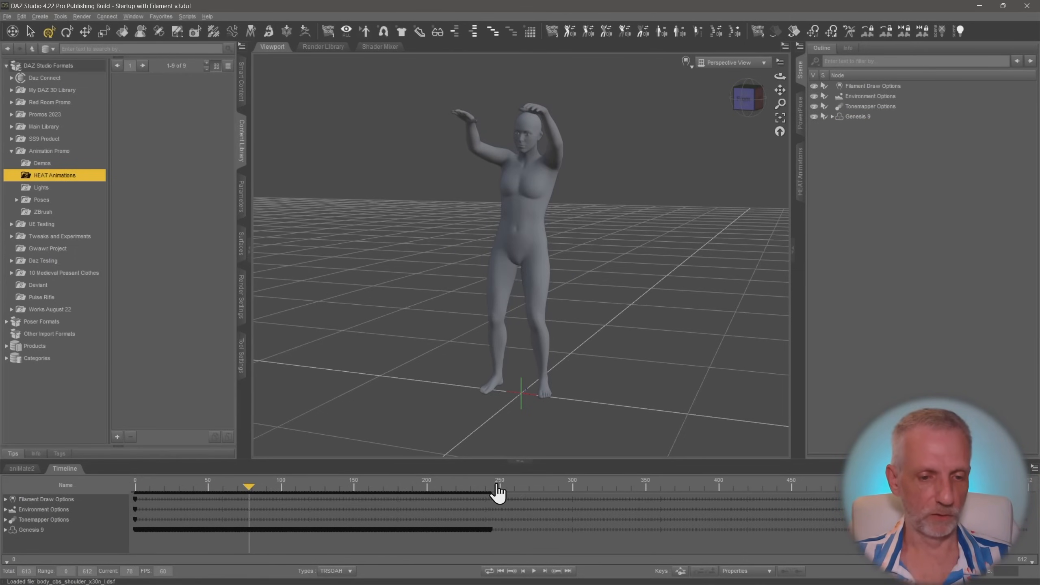
pyautogui.click(533, 487)
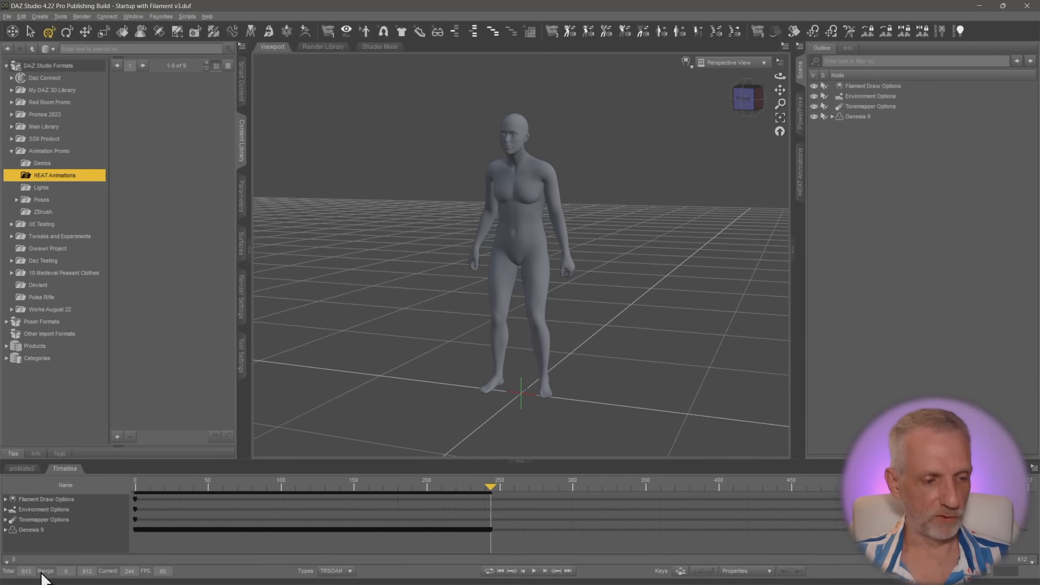
pyautogui.doubleClick(26, 570)
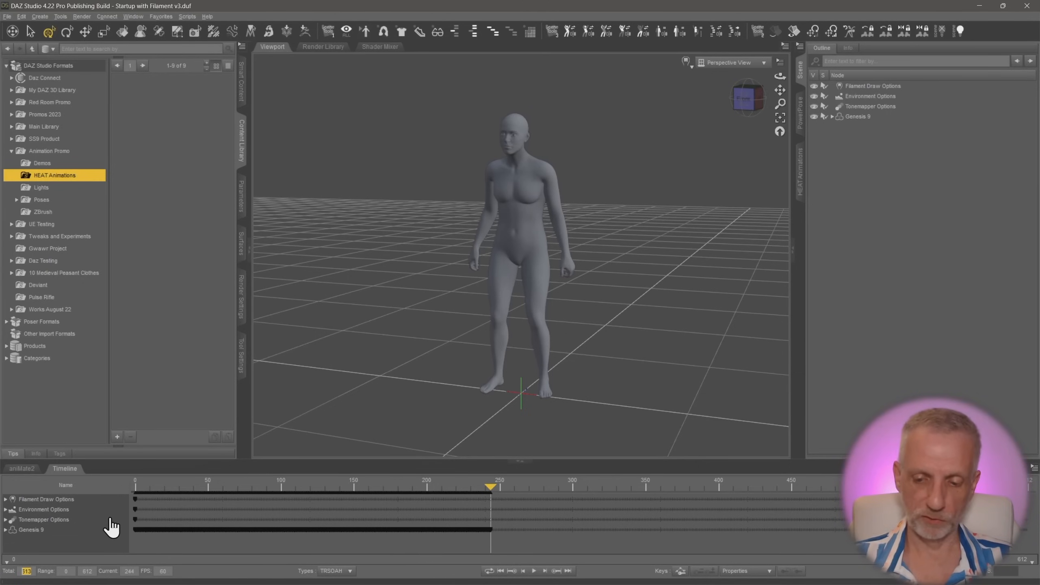
pyautogui.write('245')
pyautogui.press('Return')
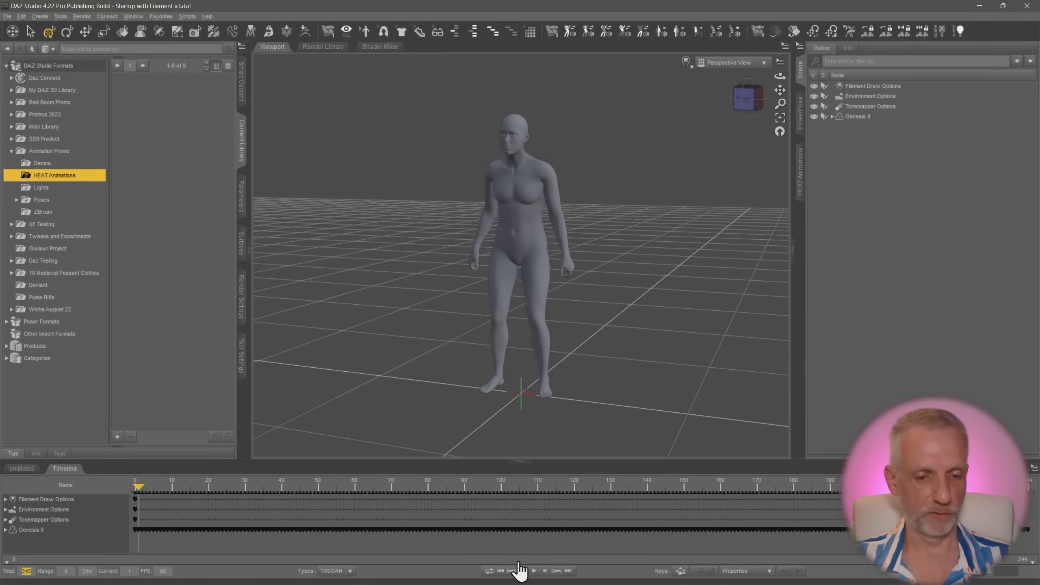
# Play the shortened 245-frame animation and orbit around the figure to review it
pyautogui.click(534, 572)
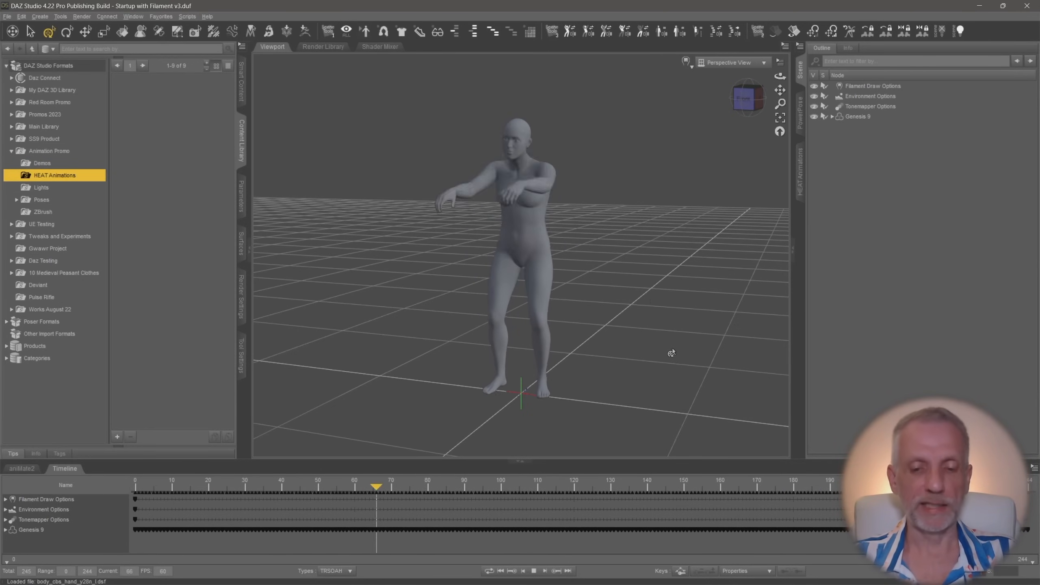
pyautogui.click(534, 572)
pyautogui.moveTo(614, 313); pyautogui.dragTo(520, 313, button='middle')
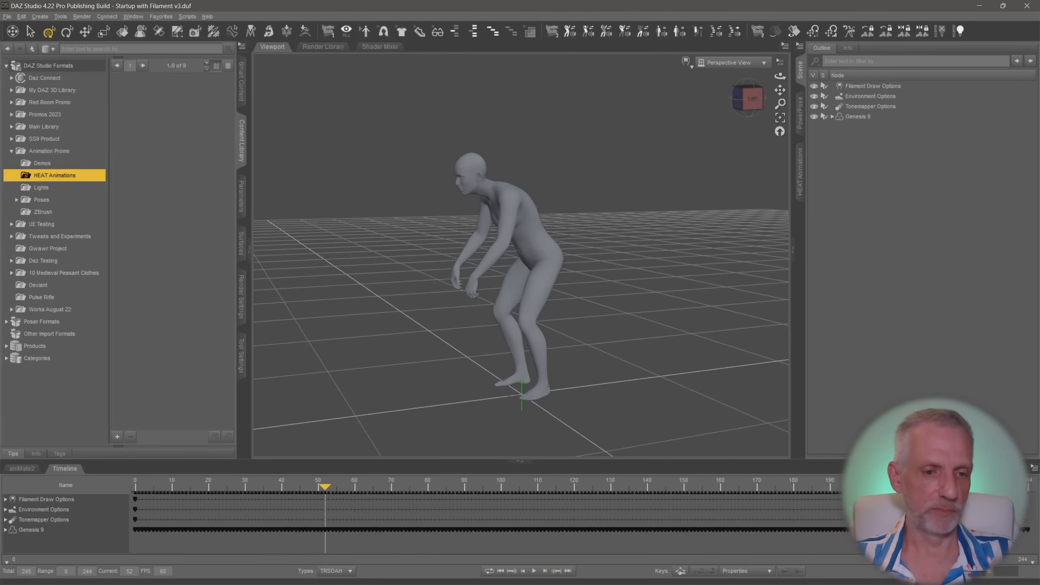
pyautogui.click(323, 483)
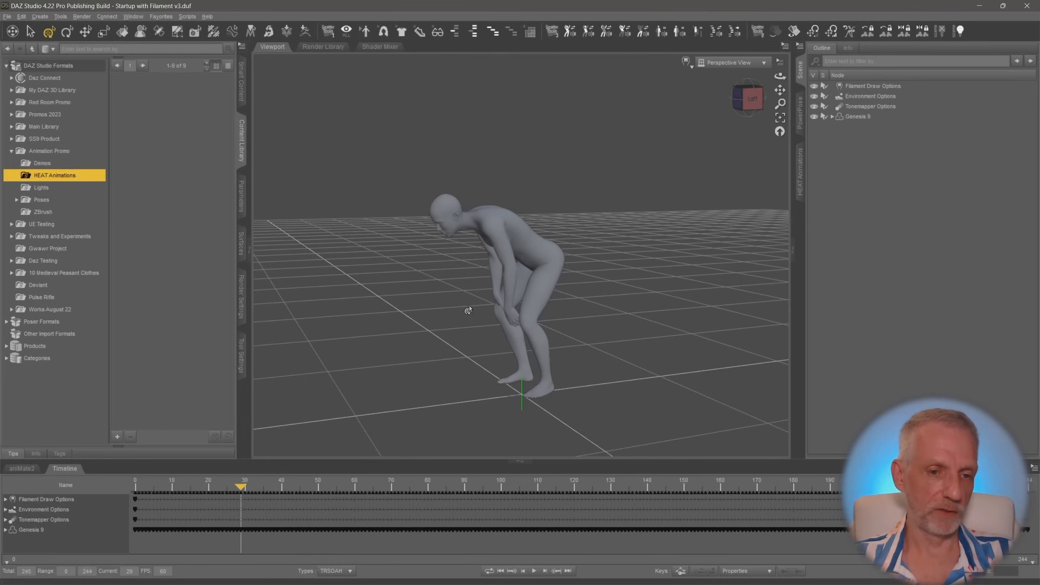
pyautogui.moveTo(470, 309); pyautogui.dragTo(406, 309, button='middle')
pyautogui.scroll(4, 492, 307)
pyautogui.moveTo(615, 287); pyautogui.dragTo(496, 319, button='middle')
pyautogui.scroll(-5, 448, 370)
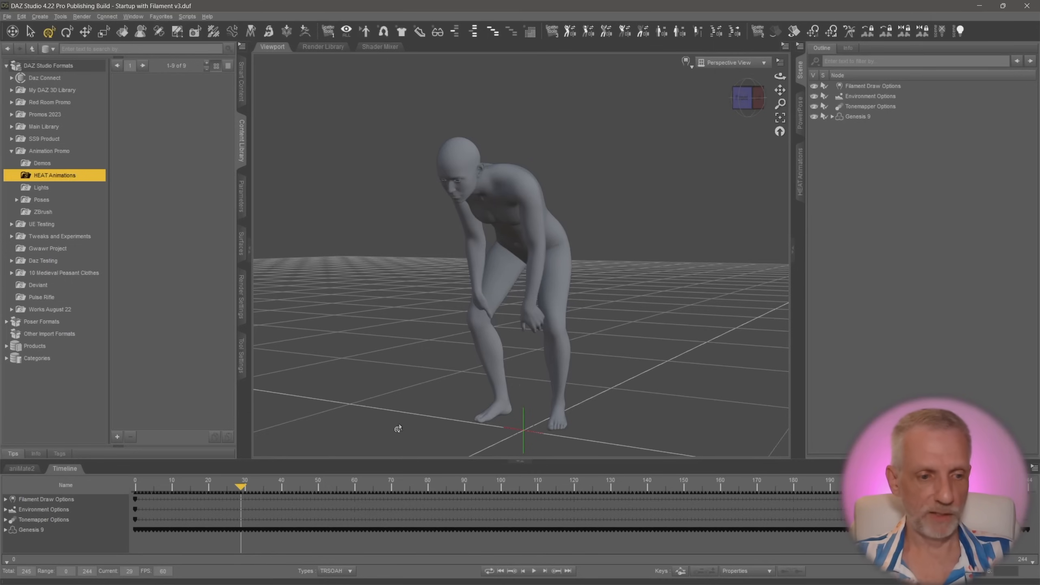
# Inspect the pose at frame 31 from several angles, rewind, and switch to aniMate2
pyautogui.click(133, 485)
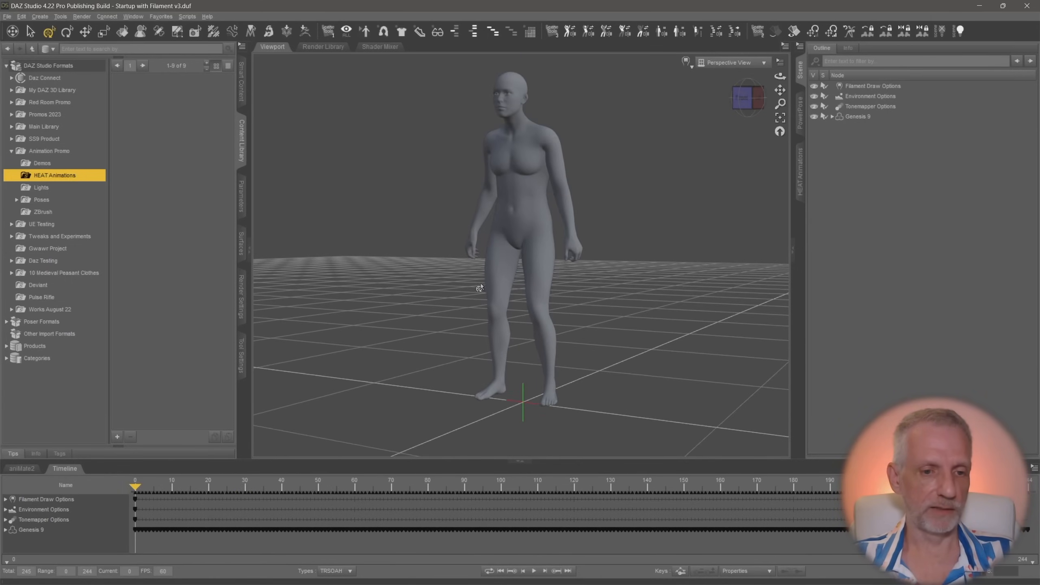
pyautogui.moveTo(479, 289)
pyautogui.mouseDown(button='middle')
pyautogui.moveTo(467, 292)
pyautogui.moveTo(493, 295)
pyautogui.moveTo(398, 297)
pyautogui.moveTo(487, 291)
pyautogui.moveTo(443, 290)
pyautogui.moveTo(466, 289)
pyautogui.mouseUp(button='middle')
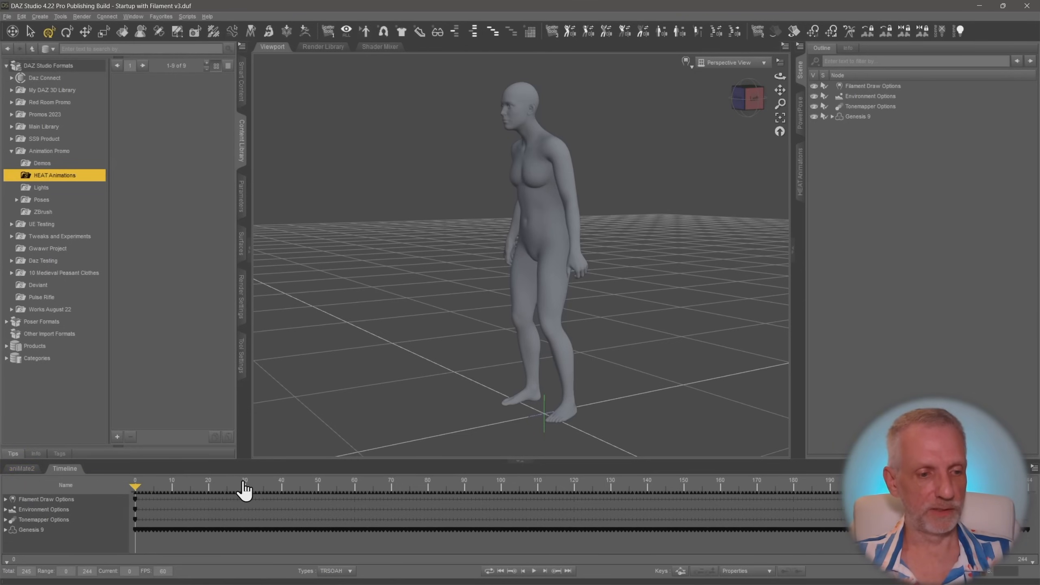
pyautogui.click(247, 485)
pyautogui.moveTo(340, 367); pyautogui.dragTo(436, 348, button='middle')
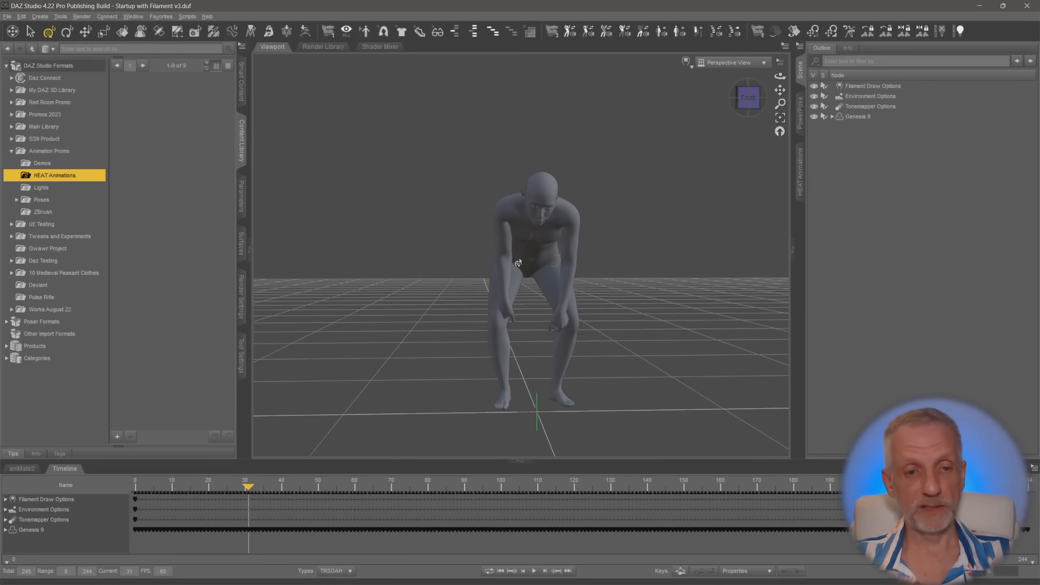
pyautogui.moveTo(518, 262)
pyautogui.mouseDown(button='middle')
pyautogui.moveTo(458, 262)
pyautogui.moveTo(493, 243)
pyautogui.moveTo(510, 268)
pyautogui.mouseUp(button='middle')
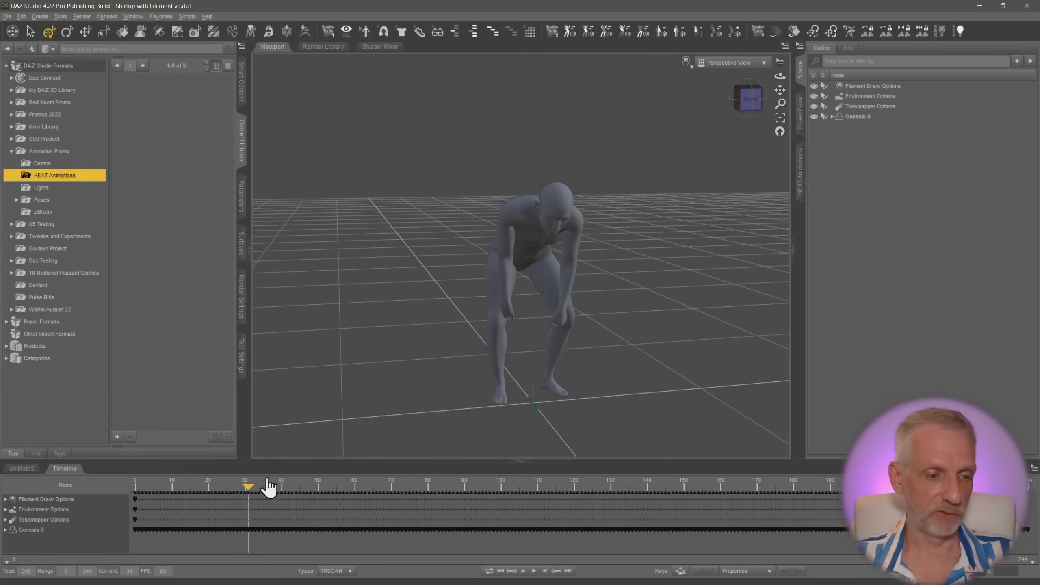
pyautogui.click(500, 571)
pyautogui.click(24, 469)
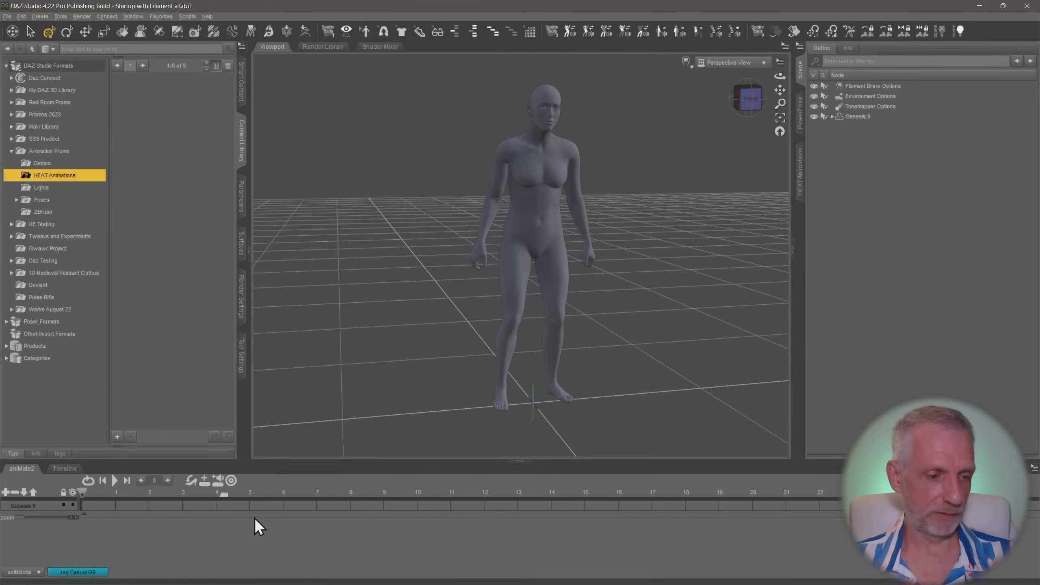
# Create an aniBlock from the Studio keyframes using the Transform to Object's POV option
pyautogui.rightClick(209, 526)
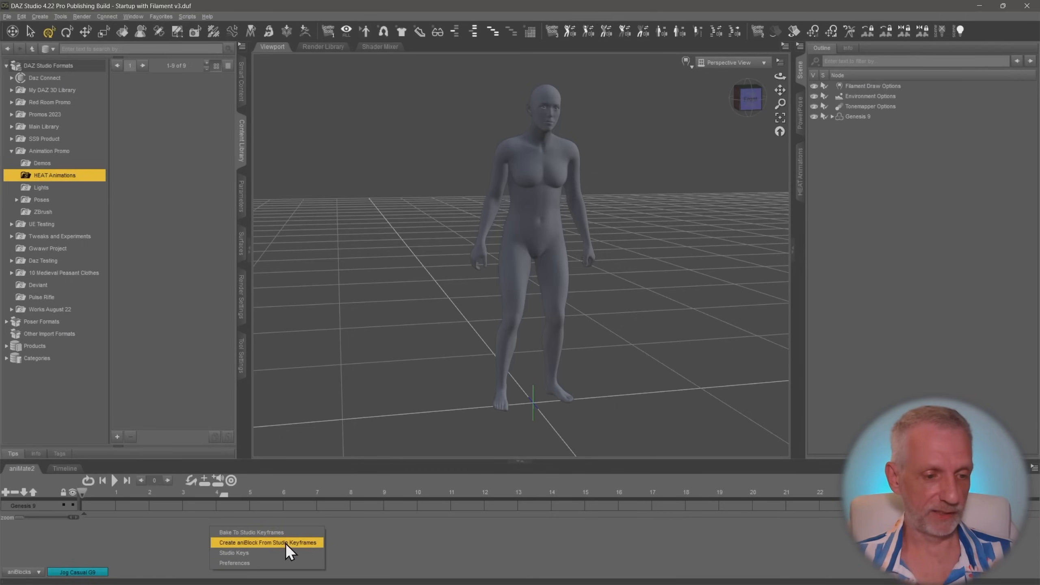
pyautogui.click(302, 543)
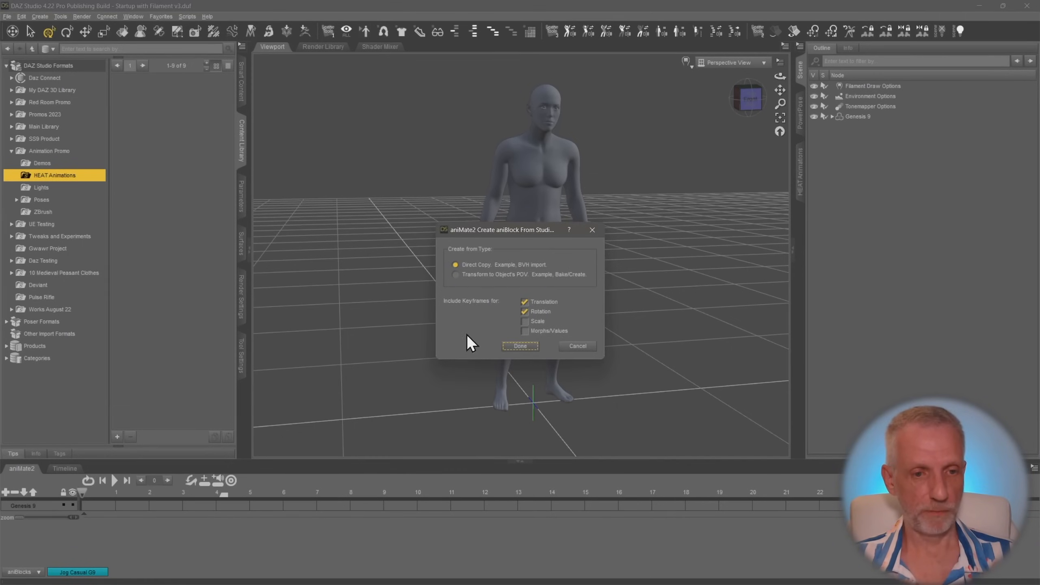
pyautogui.click(465, 280)
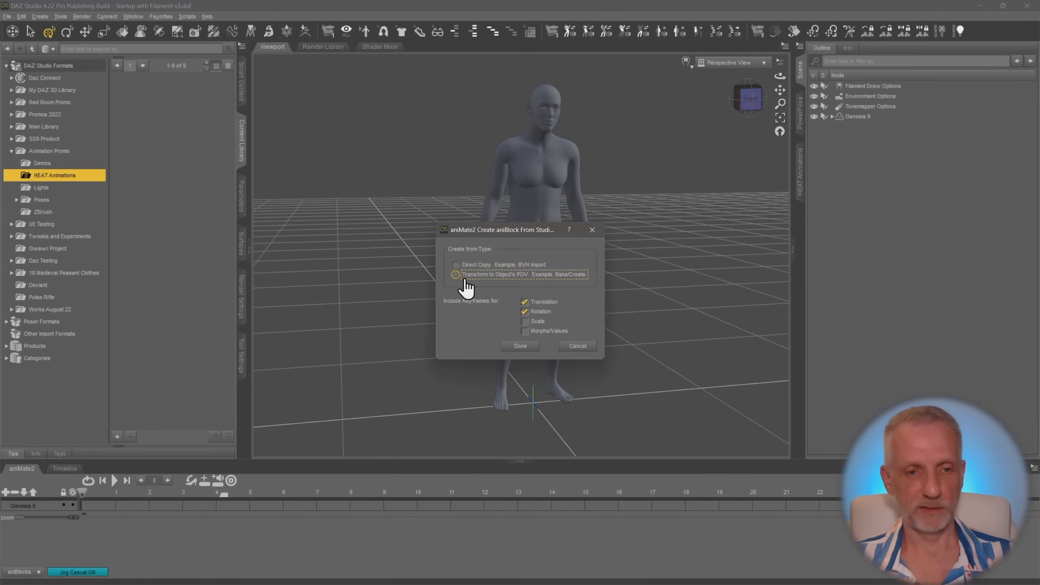
pyautogui.click(530, 349)
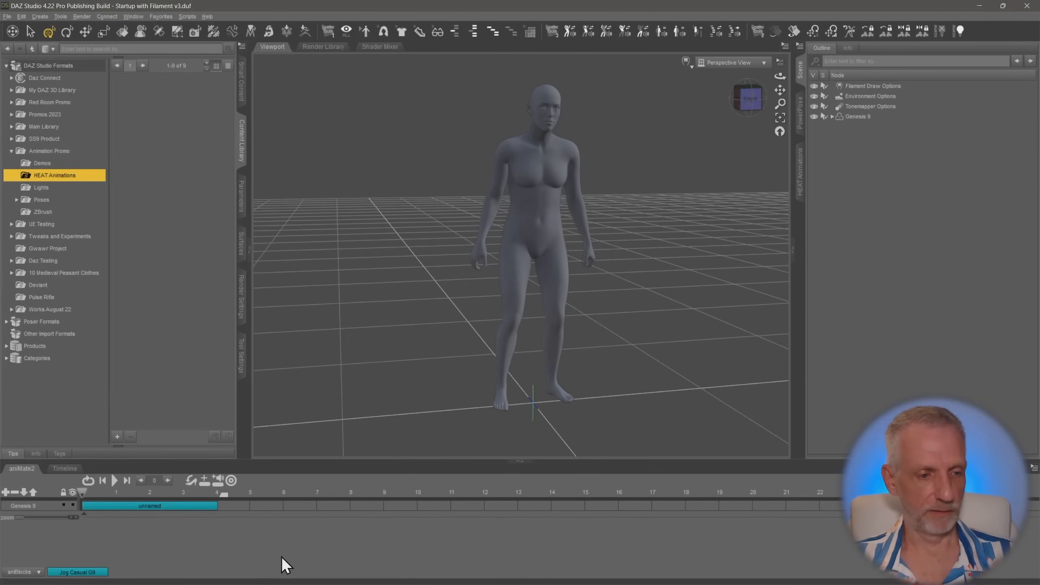
# Back in the Studio timeline, play the animation and reset to the start
pyautogui.click(64, 468)
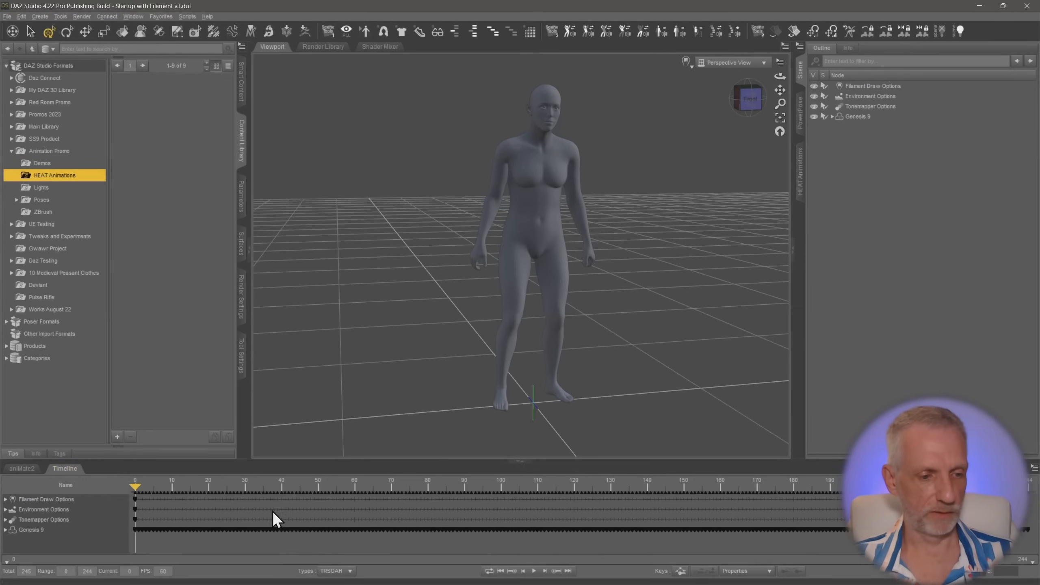
pyautogui.click(534, 571)
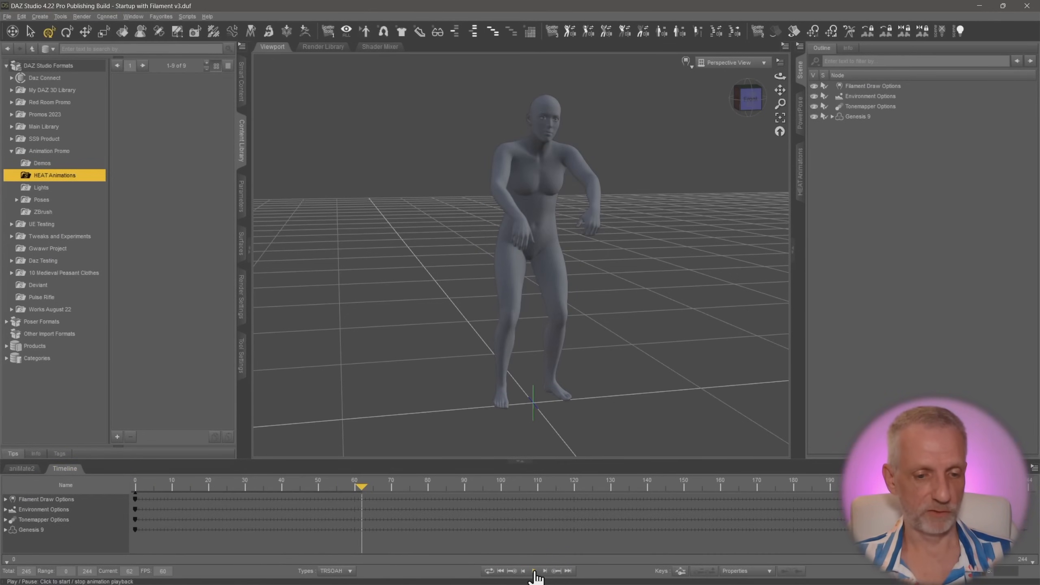
pyautogui.click(533, 571)
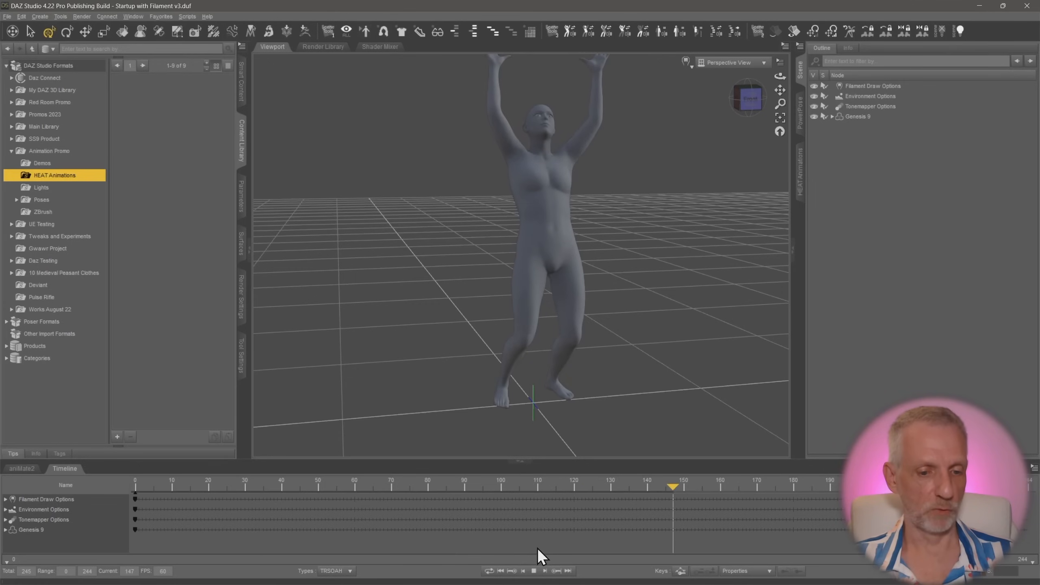
pyautogui.click(500, 571)
# Select Genesis 9 and set its Mesh Resolution level to Base
pyautogui.click(21, 468)
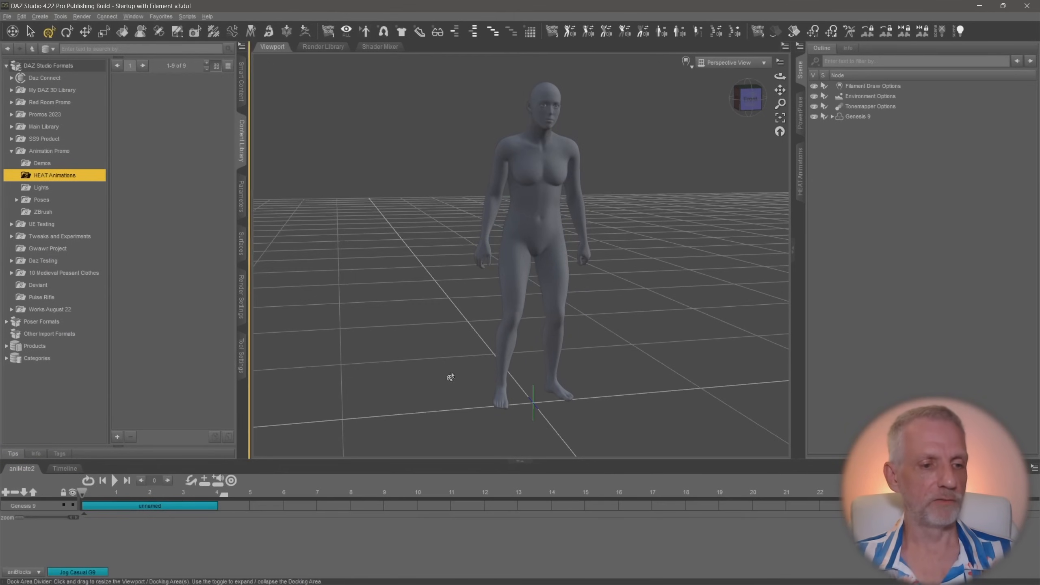
pyautogui.moveTo(659, 184); pyautogui.dragTo(592, 199, button='middle')
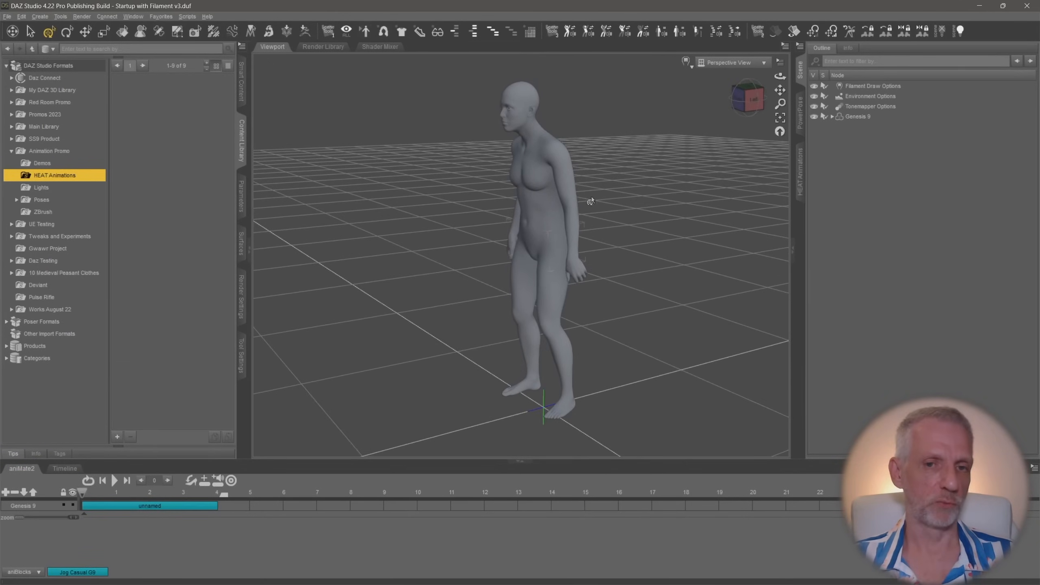
pyautogui.click(857, 116)
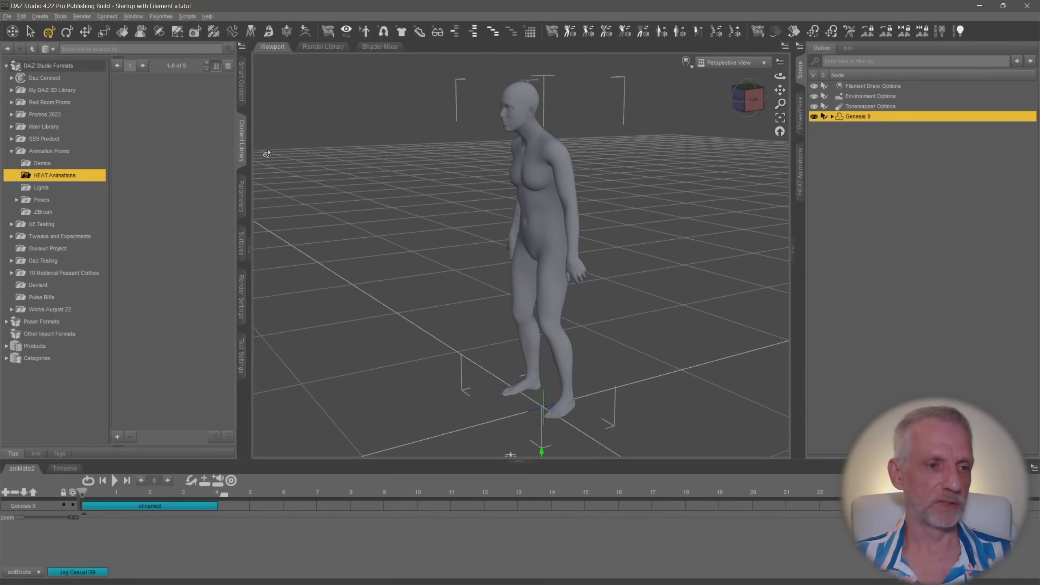
pyautogui.click(243, 196)
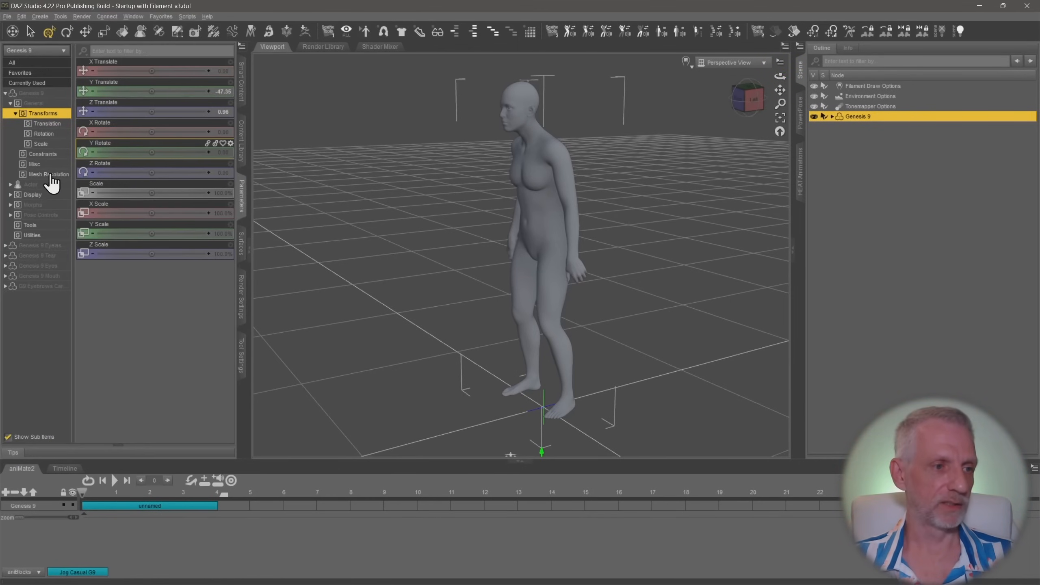
pyautogui.click(36, 175)
pyautogui.click(164, 71)
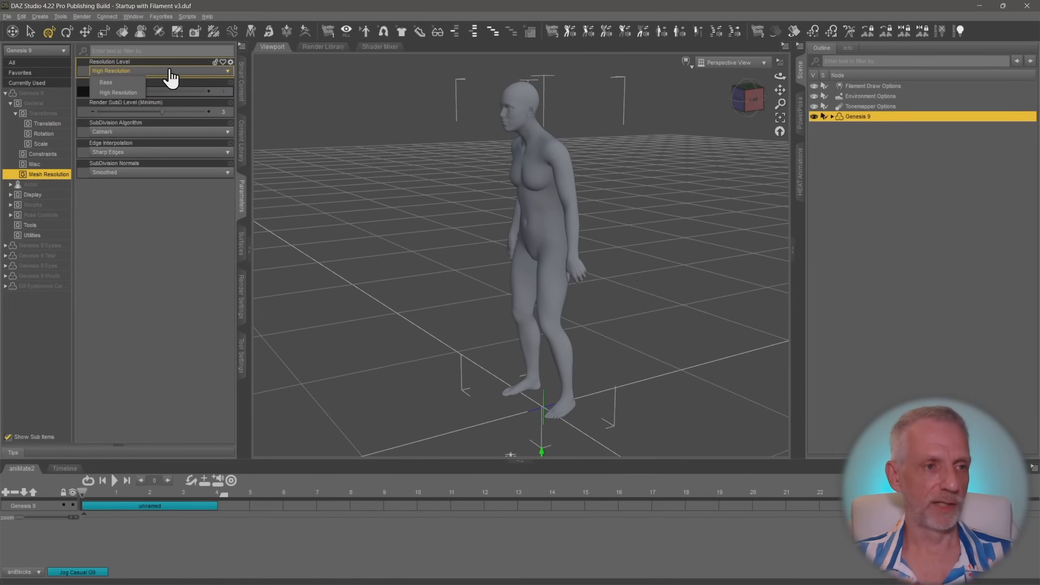
pyautogui.click(133, 85)
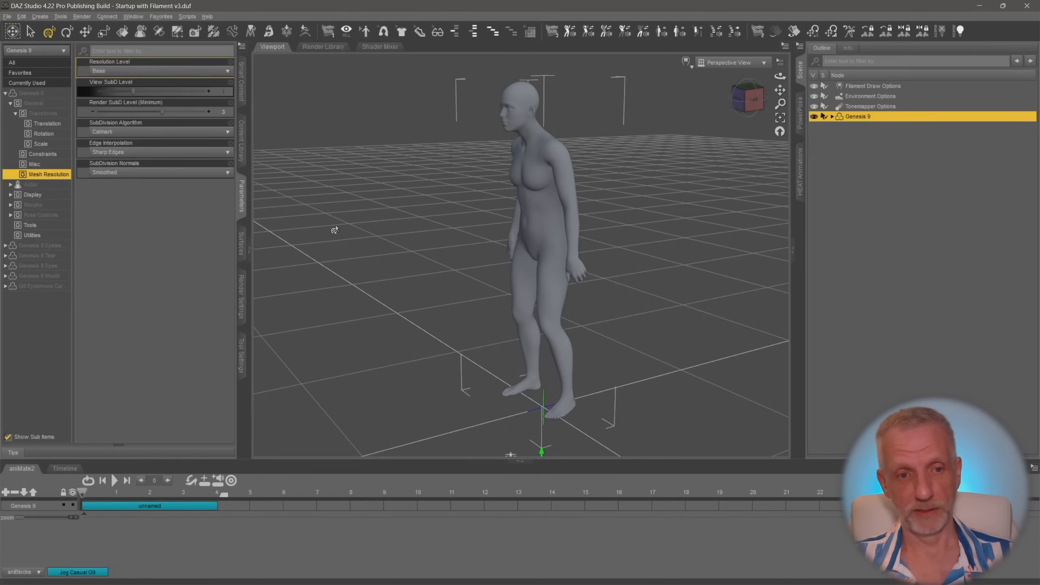
# Play the aniBlock animation, stop it, and return to the first frame
pyautogui.moveTo(577, 254); pyautogui.dragTo(405, 230, button='middle')
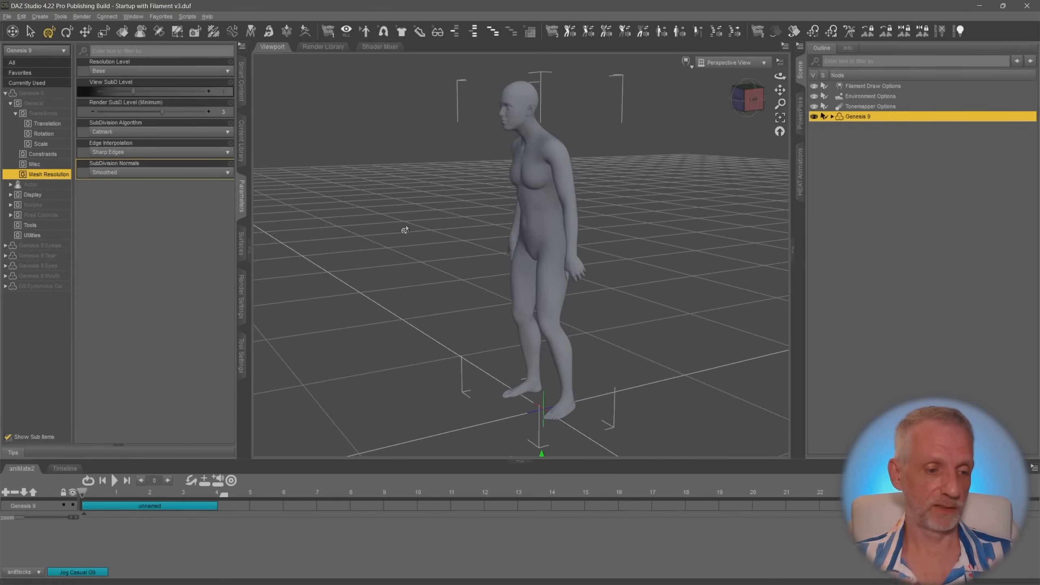
pyautogui.click(115, 479)
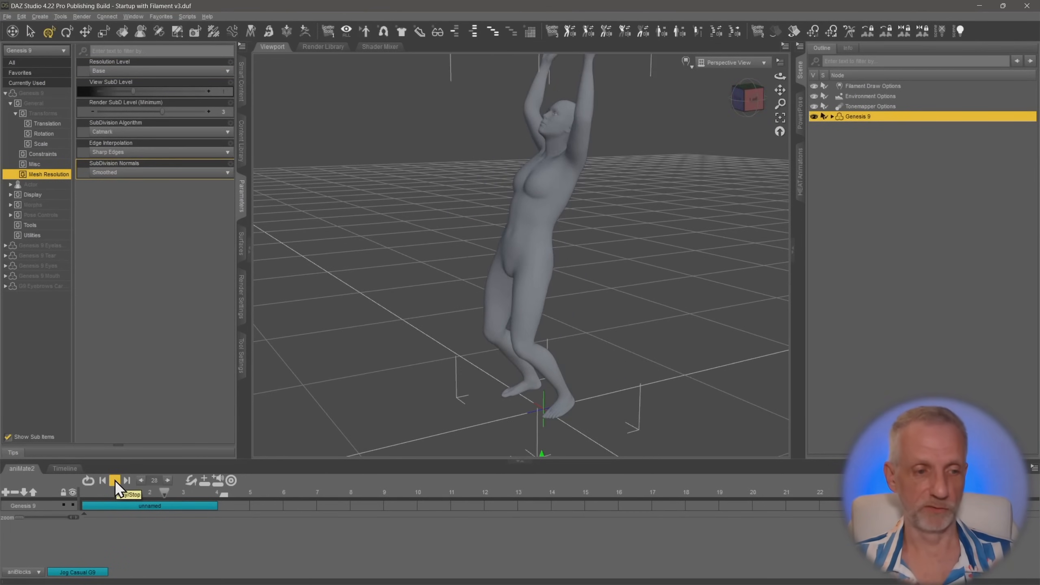
pyautogui.click(115, 480)
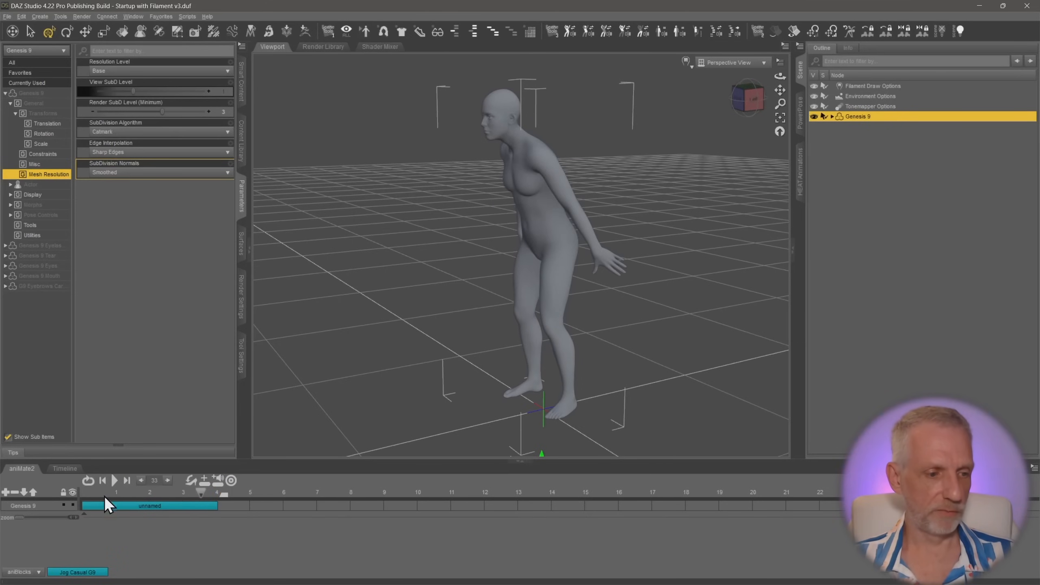
pyautogui.click(102, 484)
pyautogui.moveTo(431, 297)
pyautogui.mouseDown(button='middle')
pyautogui.moveTo(581, 258)
pyautogui.moveTo(431, 293)
pyautogui.mouseUp(button='middle')
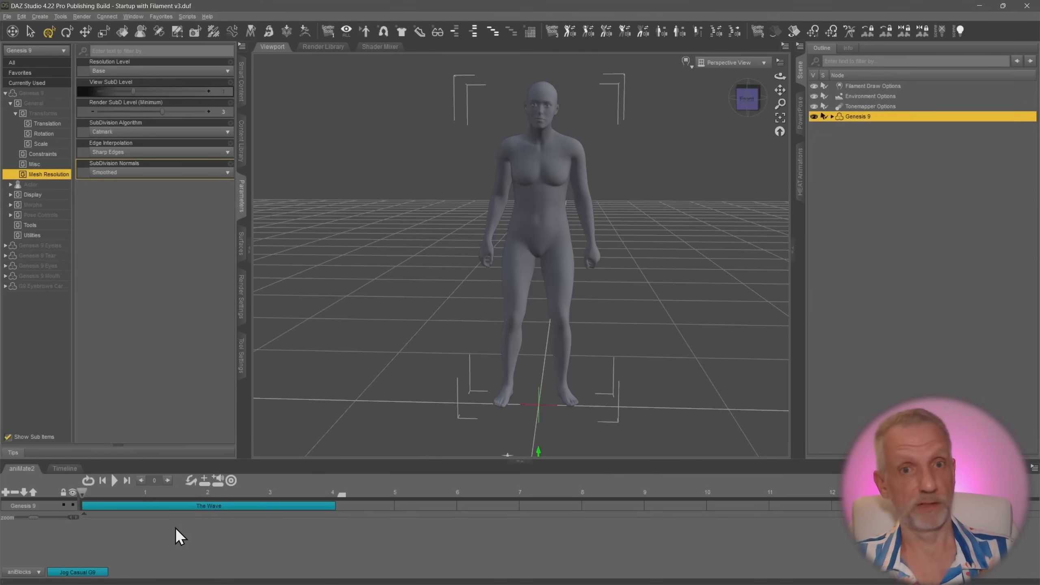
# Add a sub-track named Shoulders under the Genesis 9 track
pyautogui.click(5, 491)
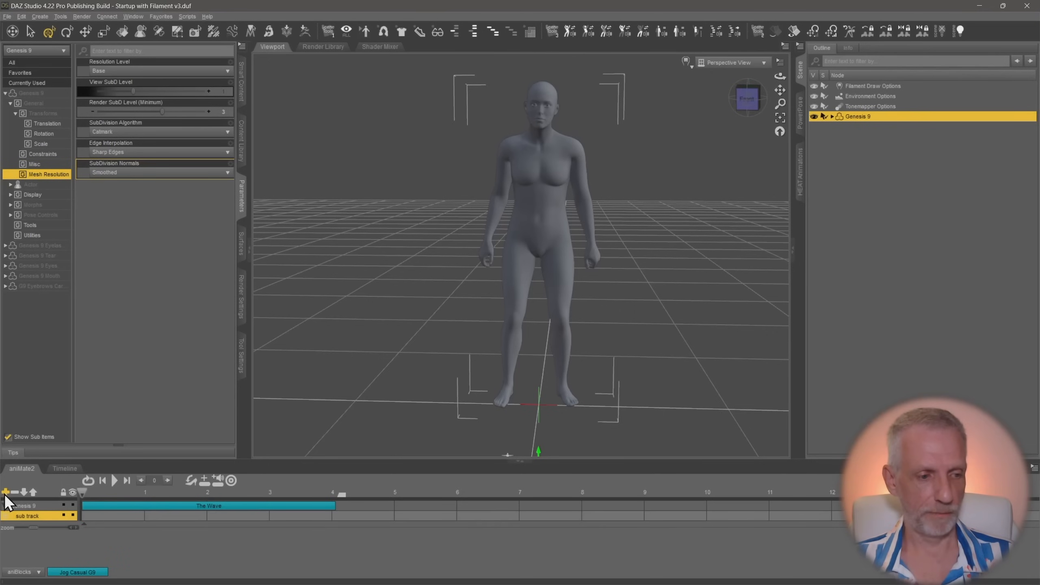
pyautogui.doubleClick(41, 515)
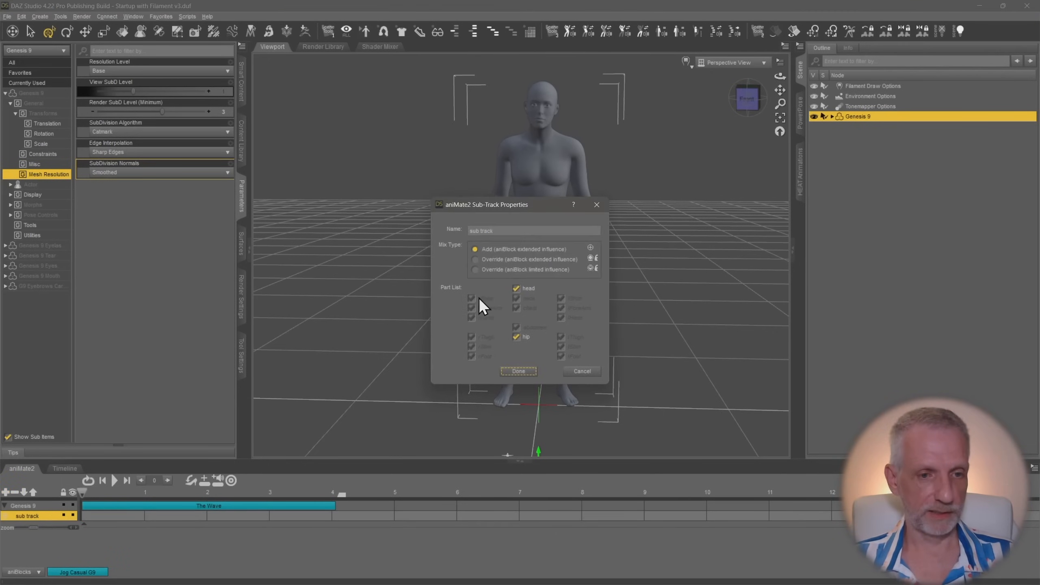
pyautogui.write('Shoulders')
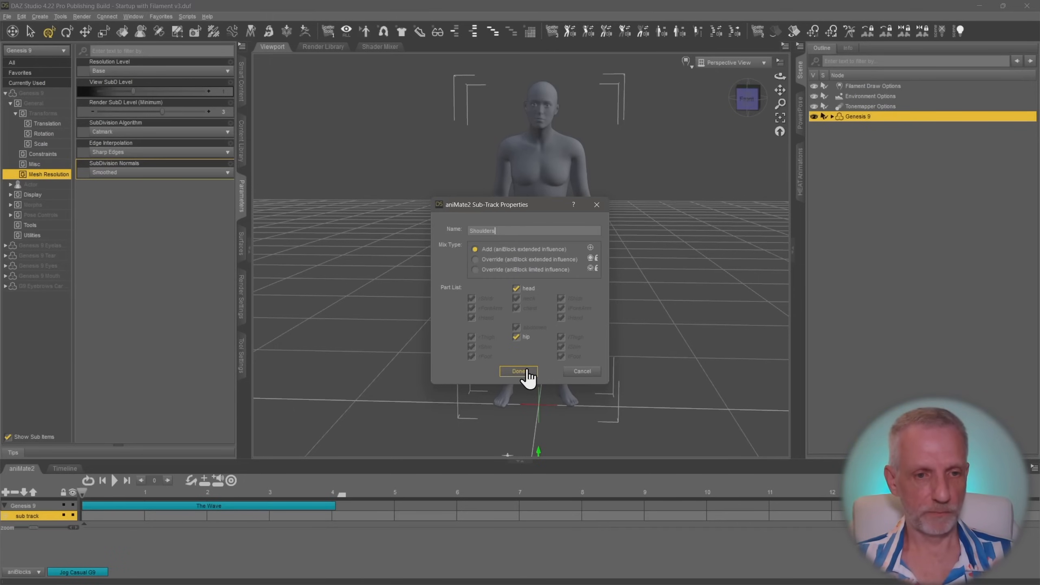
pyautogui.click(519, 371)
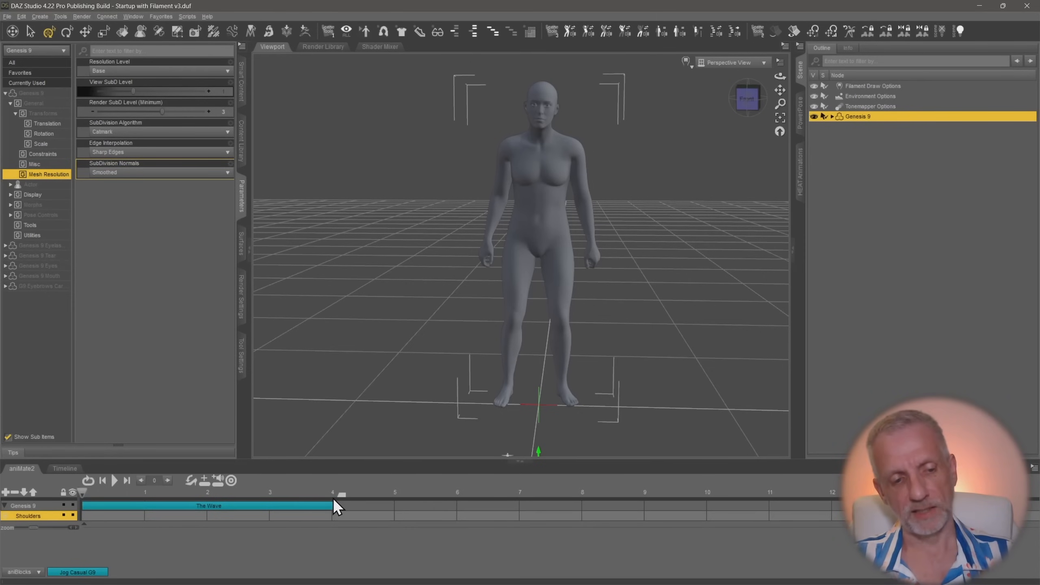
# Add an empty 3-second block to the Shoulders track and move it to frame 0
pyautogui.rightClick(203, 519)
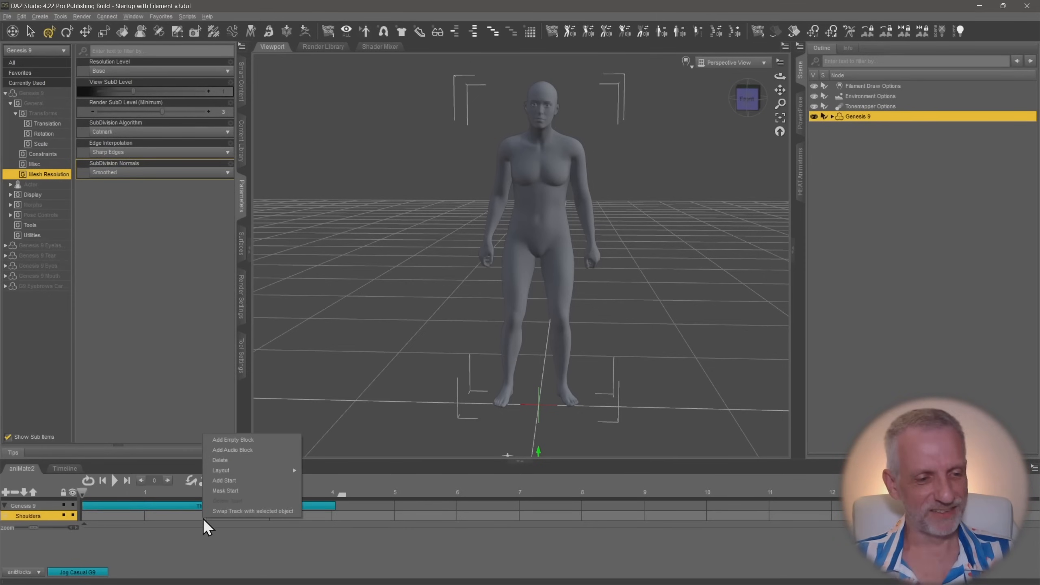
pyautogui.click(277, 439)
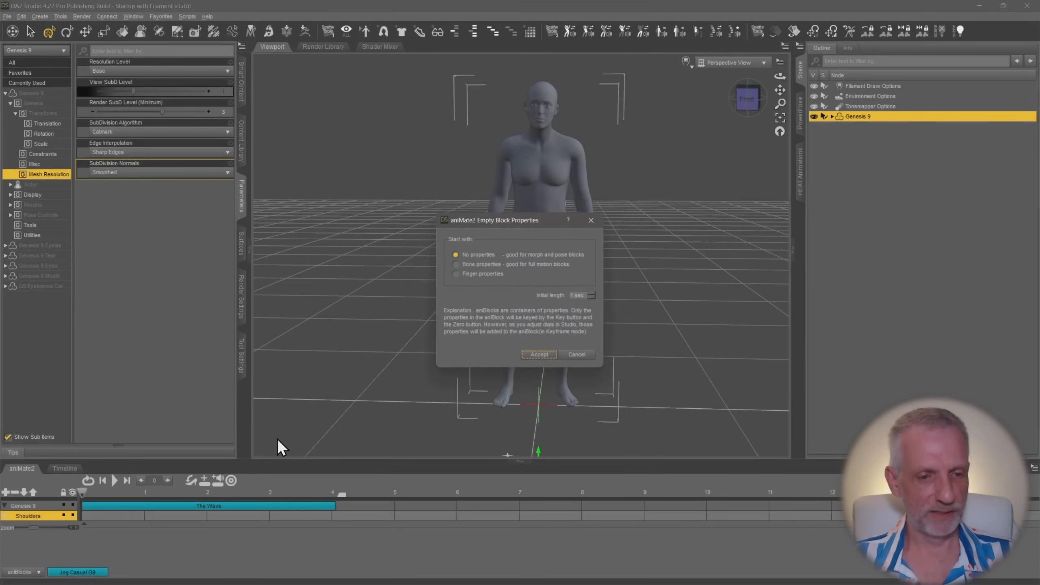
pyautogui.doubleClick(593, 293)
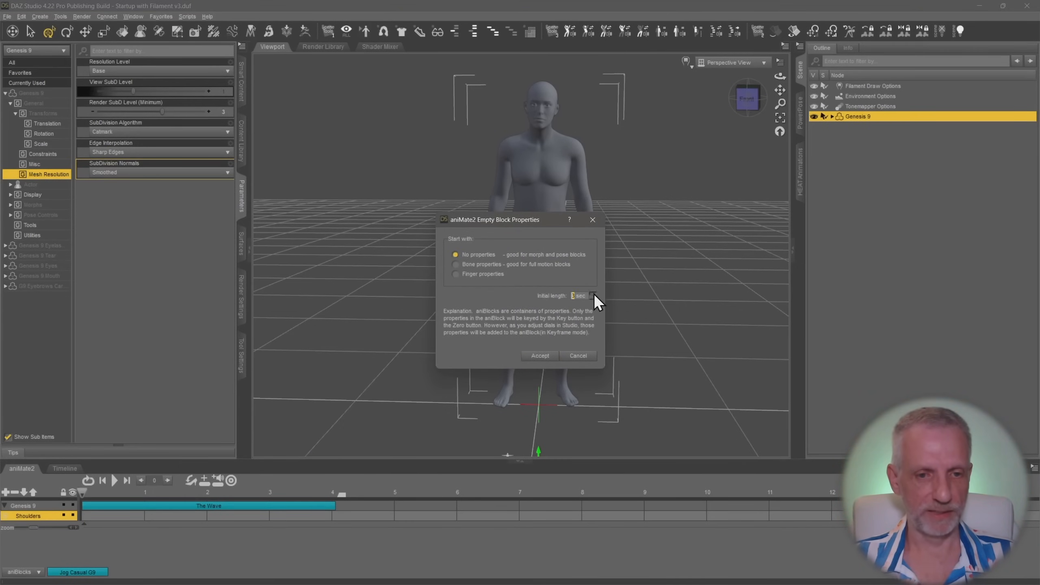
pyautogui.click(540, 355)
pyautogui.moveTo(402, 519); pyautogui.dragTo(289, 533)
# Rename the block 'Shoulders adjust' and open it for keyframe editing
pyautogui.rightClick(256, 518)
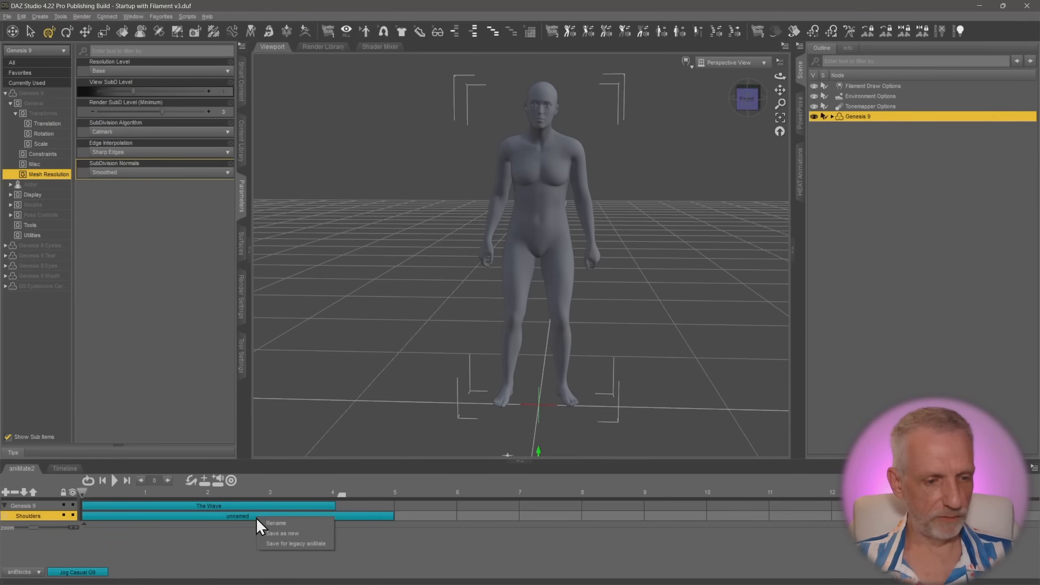
pyautogui.click(316, 524)
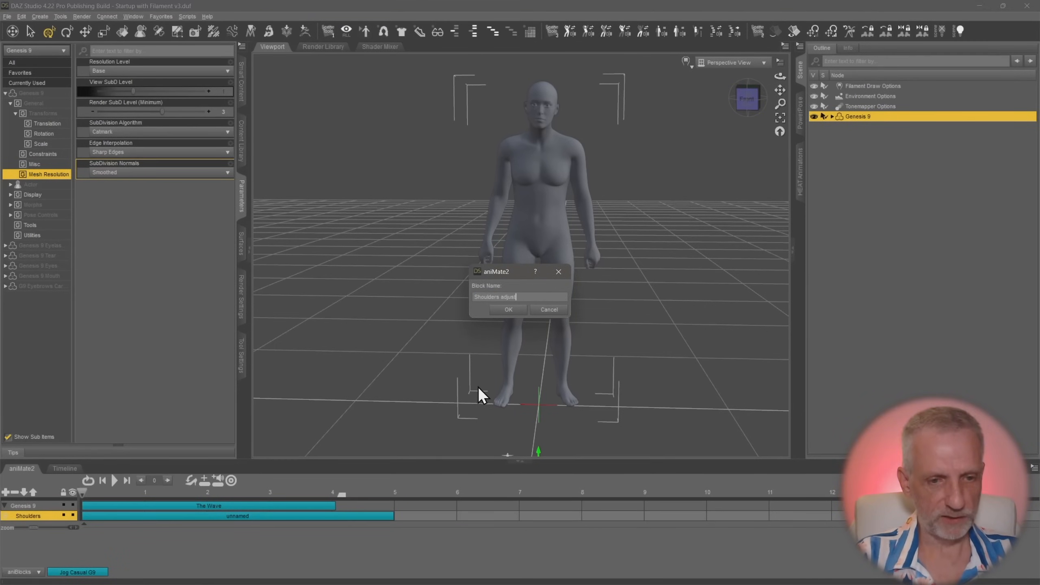
pyautogui.press('Return')
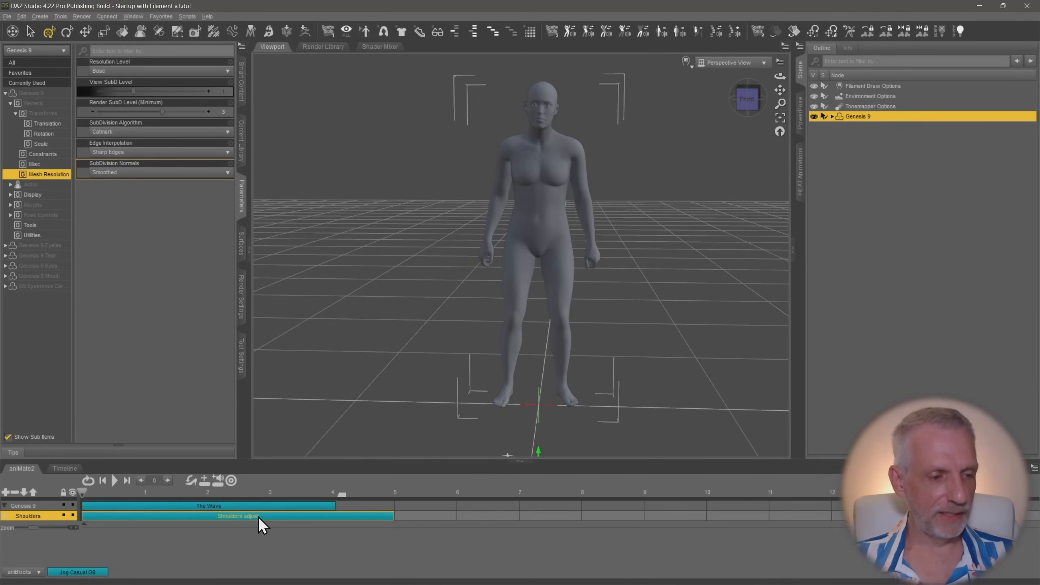
pyautogui.click(221, 517)
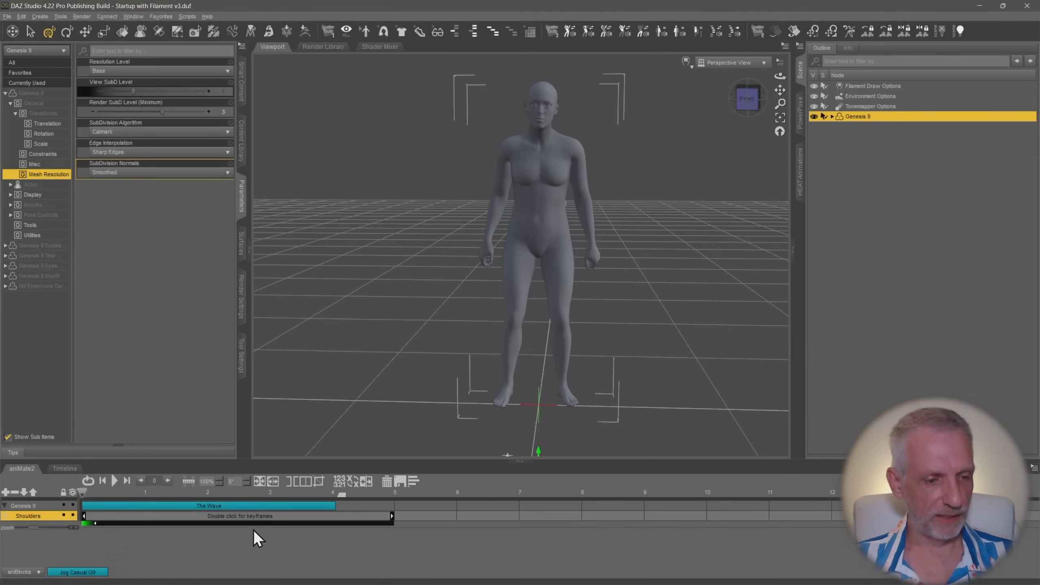
pyautogui.doubleClick(256, 516)
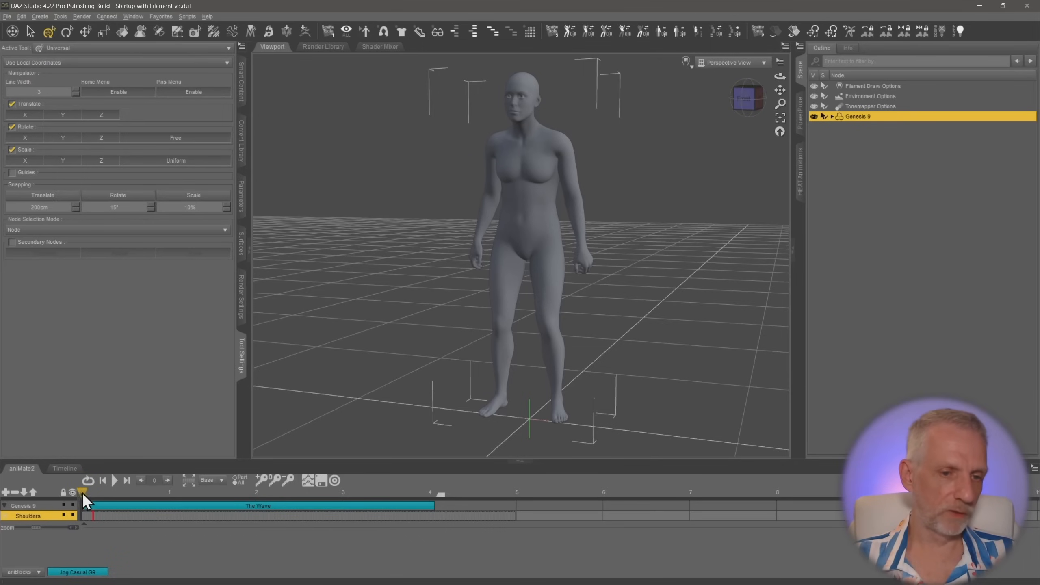
# Scrub to the hands-on-knees pose around frame 20 and orbit to inspect it
pyautogui.scroll(8, 494, 314)
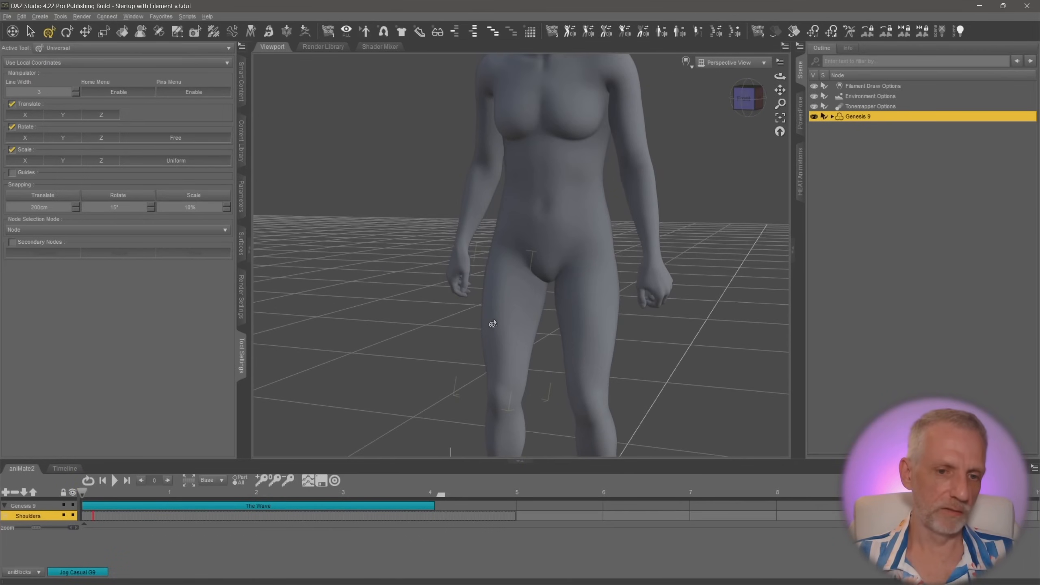
pyautogui.moveTo(92, 493); pyautogui.dragTo(106, 492)
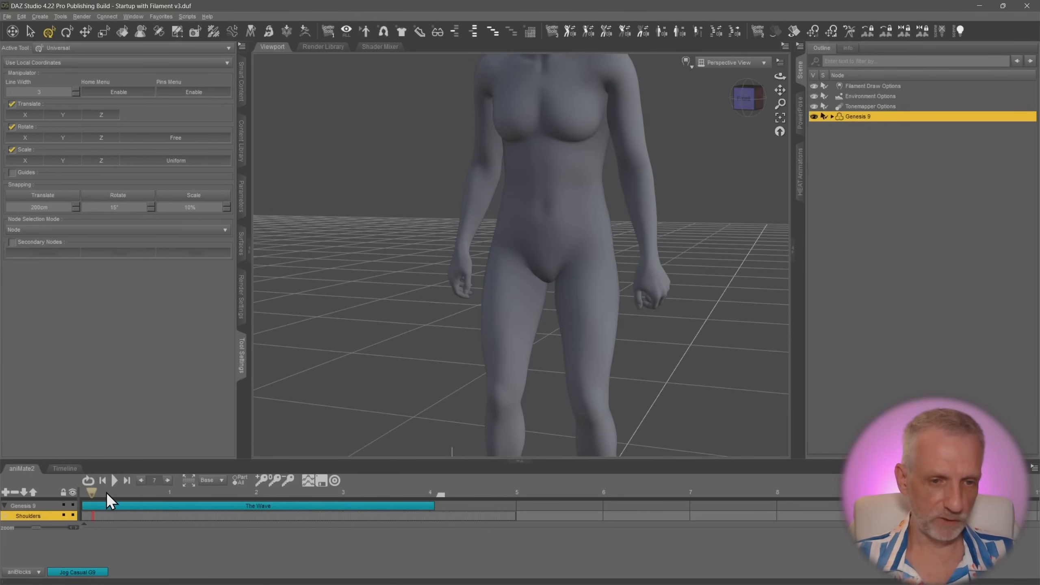
pyautogui.click(126, 491)
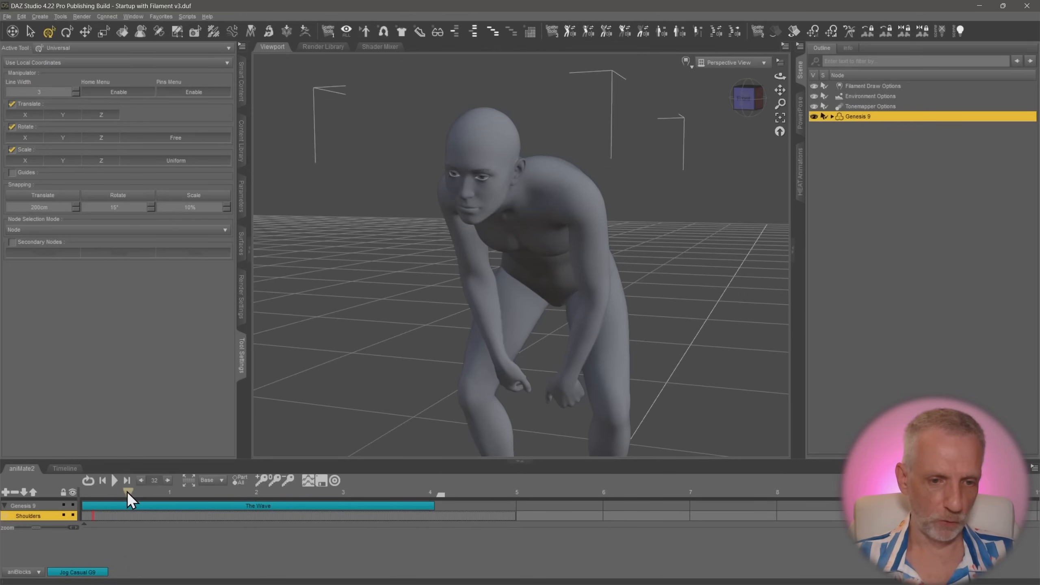
pyautogui.moveTo(112, 494); pyautogui.dragTo(115, 494)
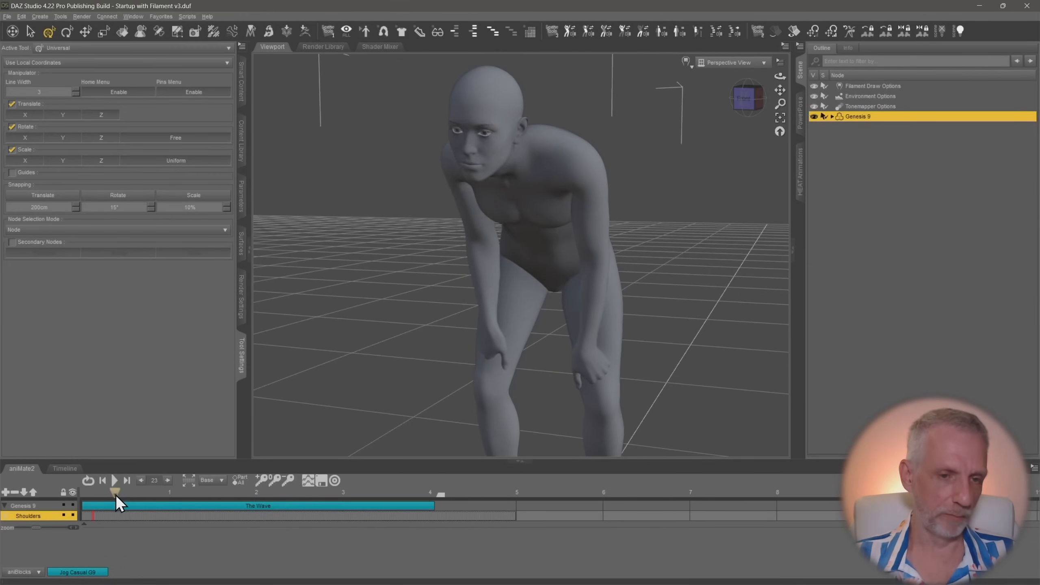
pyautogui.moveTo(369, 336); pyautogui.dragTo(420, 311, button='middle')
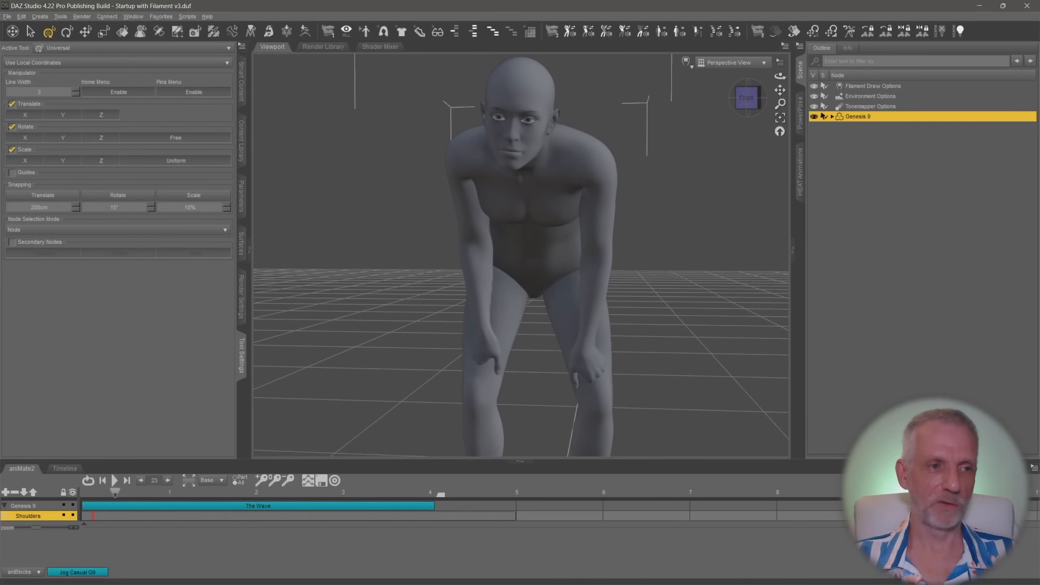
# Select the right shoulder in the posing controls and swing the arm outward
pyautogui.click(799, 115)
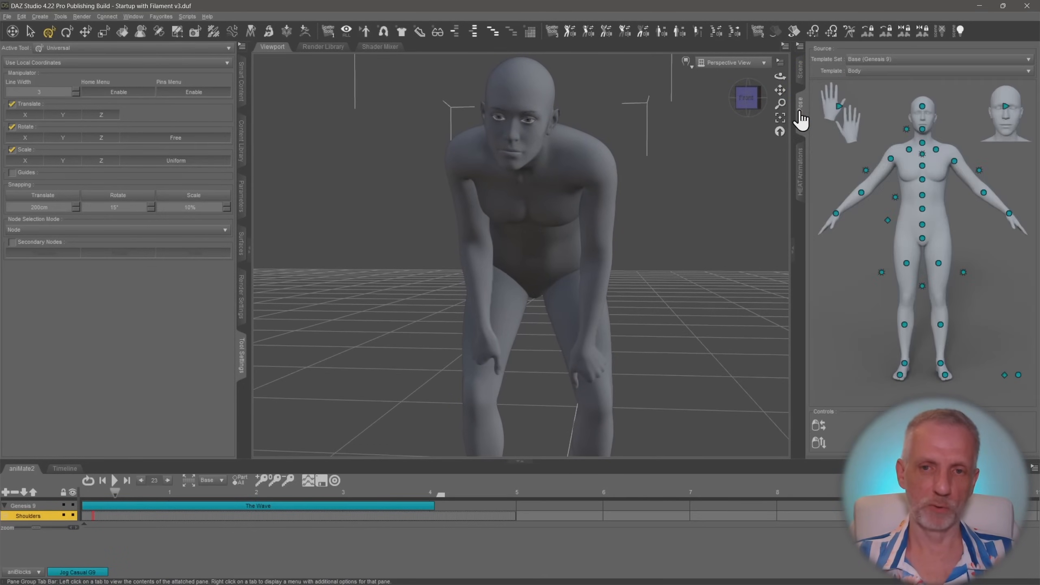
pyautogui.click(890, 159)
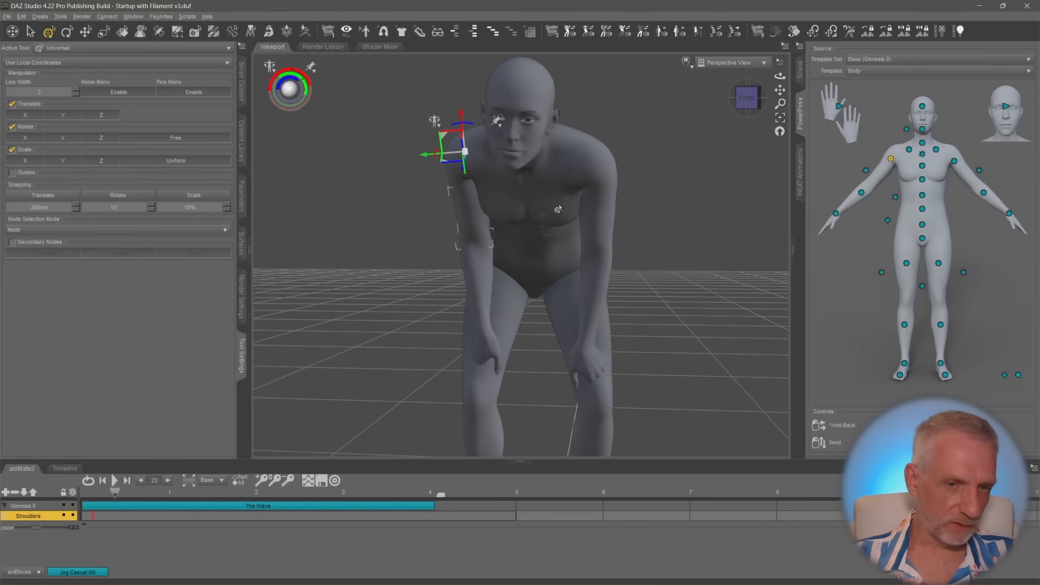
pyautogui.moveTo(470, 130); pyautogui.dragTo(472, 128)
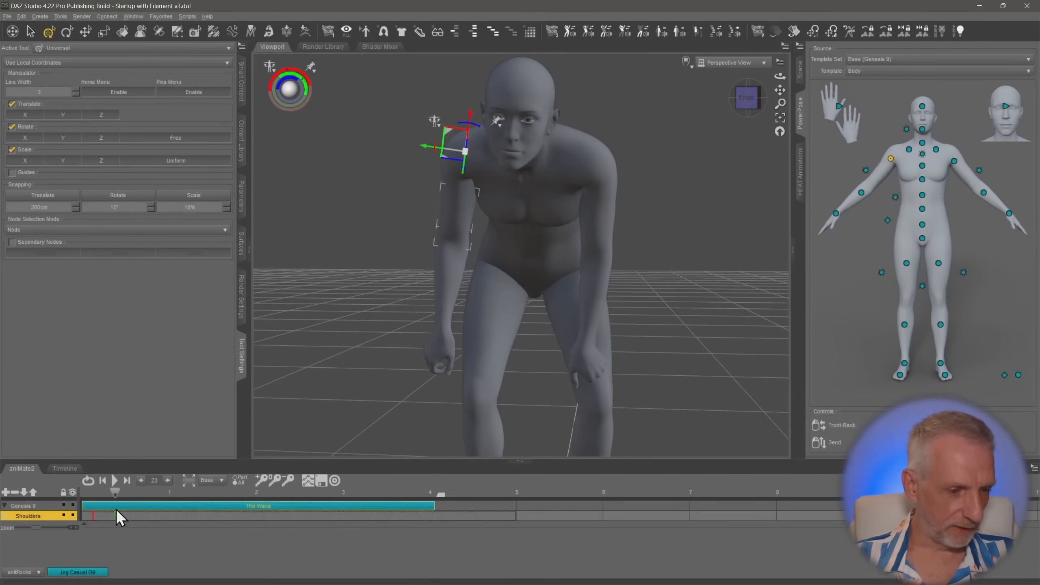
pyautogui.scroll(5, 116, 525)
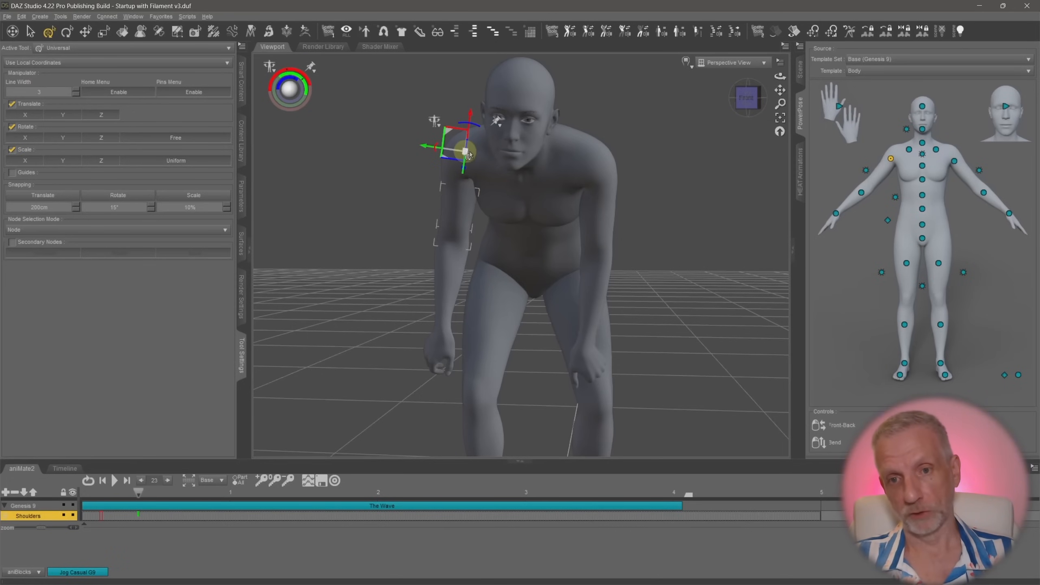
# Rotate the left shoulder outward about 14 degrees and show its rotation values
pyautogui.click(953, 161)
pyautogui.moveTo(655, 220)
pyautogui.mouseDown(button='middle')
pyautogui.moveTo(594, 246)
pyautogui.moveTo(653, 238)
pyautogui.mouseUp(button='middle')
pyautogui.moveTo(605, 204); pyautogui.dragTo(600, 181, button='middle')
pyautogui.moveTo(598, 196); pyautogui.dragTo(605, 202)
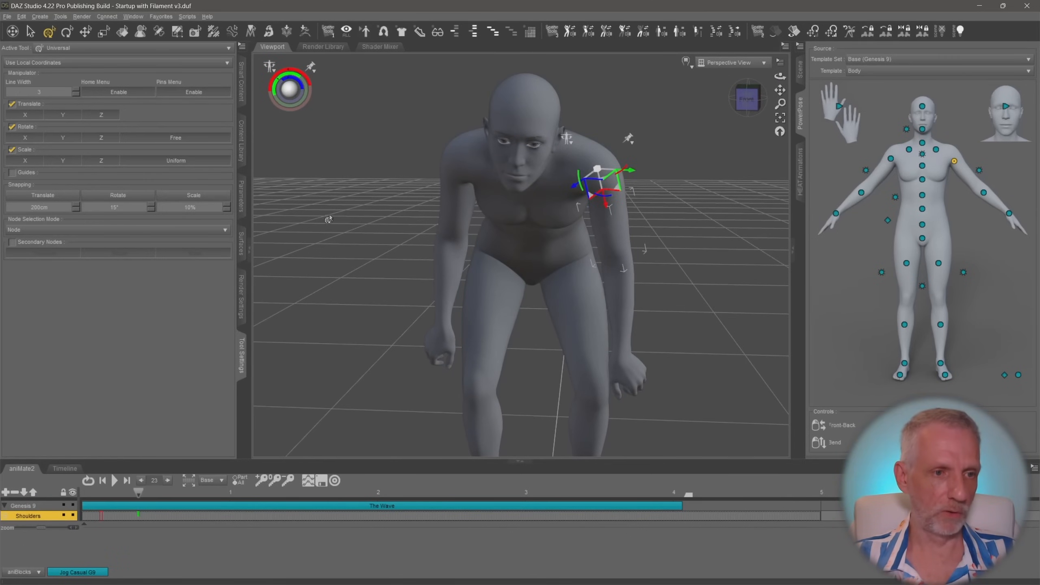
pyautogui.click(242, 201)
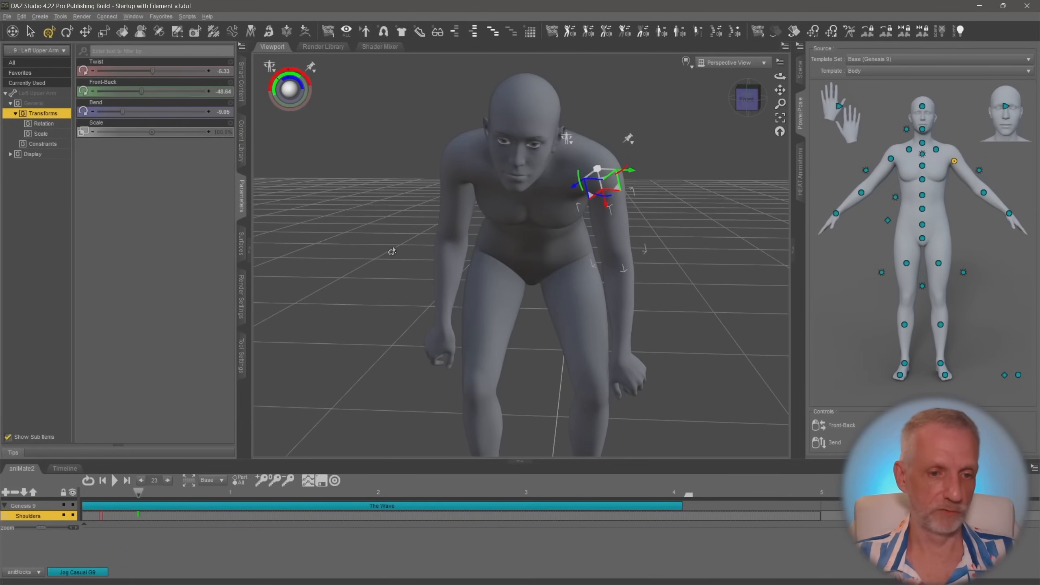
pyautogui.moveTo(391, 251); pyautogui.dragTo(315, 413, button='middle')
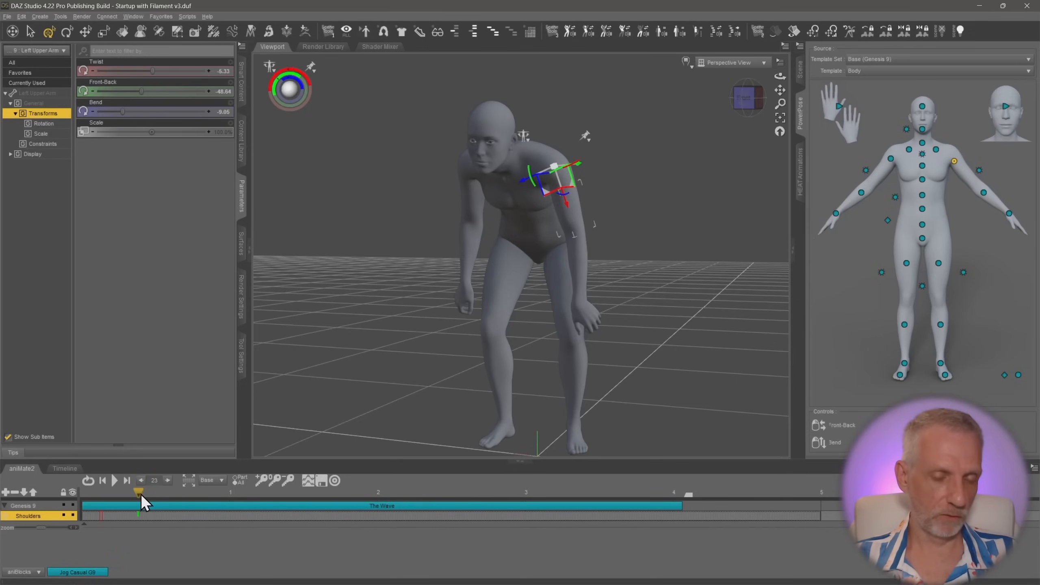
# One frame later, twist the right upper arm and rotate it further forward, keying the pose
pyautogui.moveTo(144, 494); pyautogui.dragTo(171, 497)
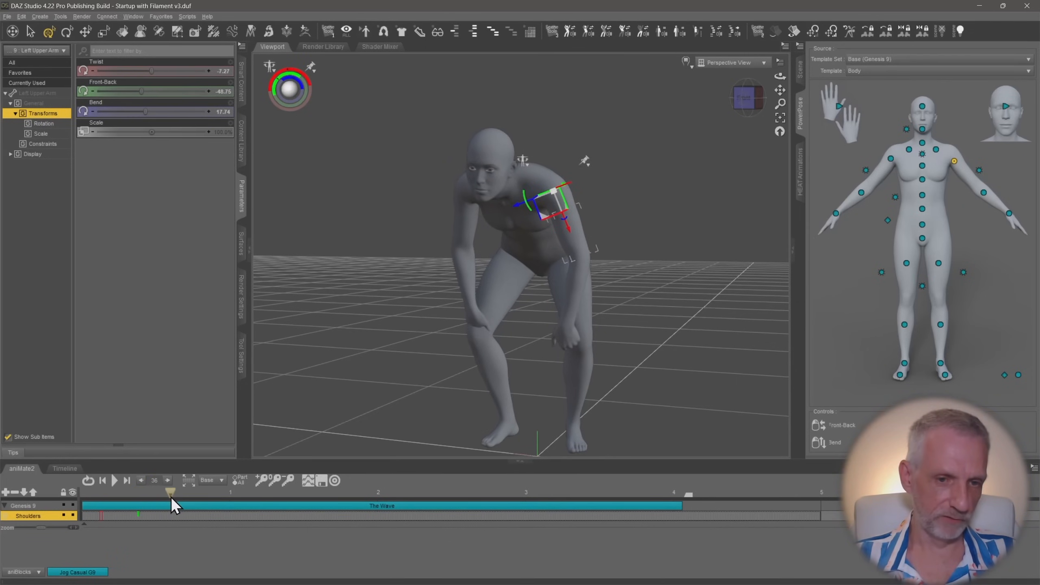
pyautogui.moveTo(520, 254); pyautogui.dragTo(404, 293, button='middle')
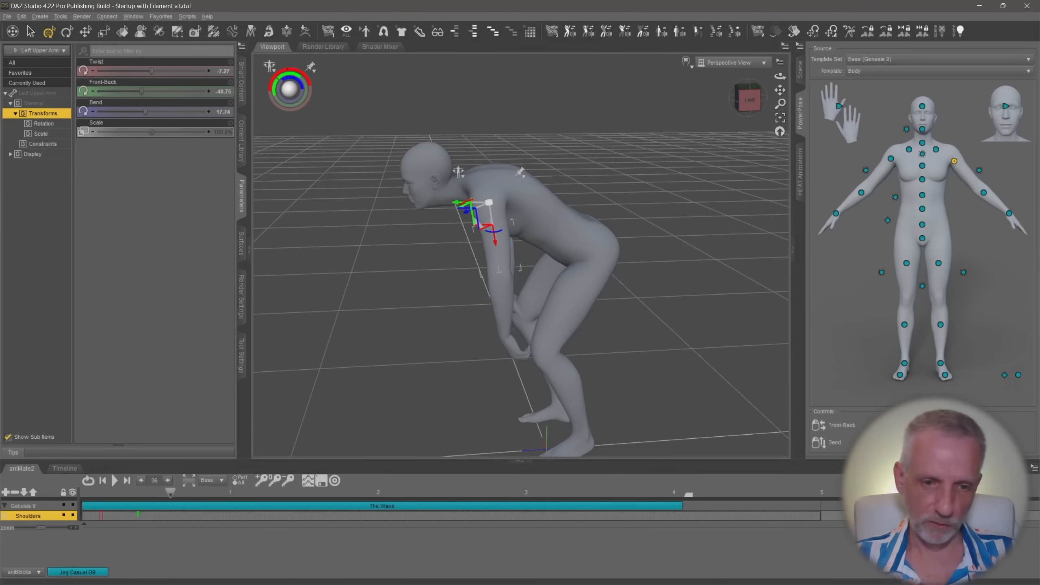
pyautogui.moveTo(520, 262); pyautogui.dragTo(792, 208, button='middle')
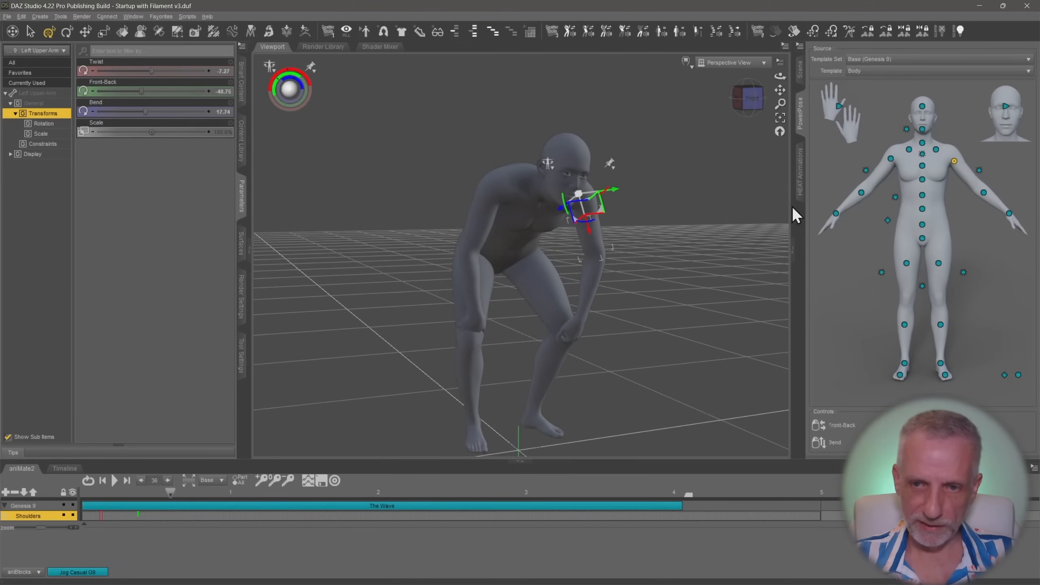
pyautogui.click(890, 158)
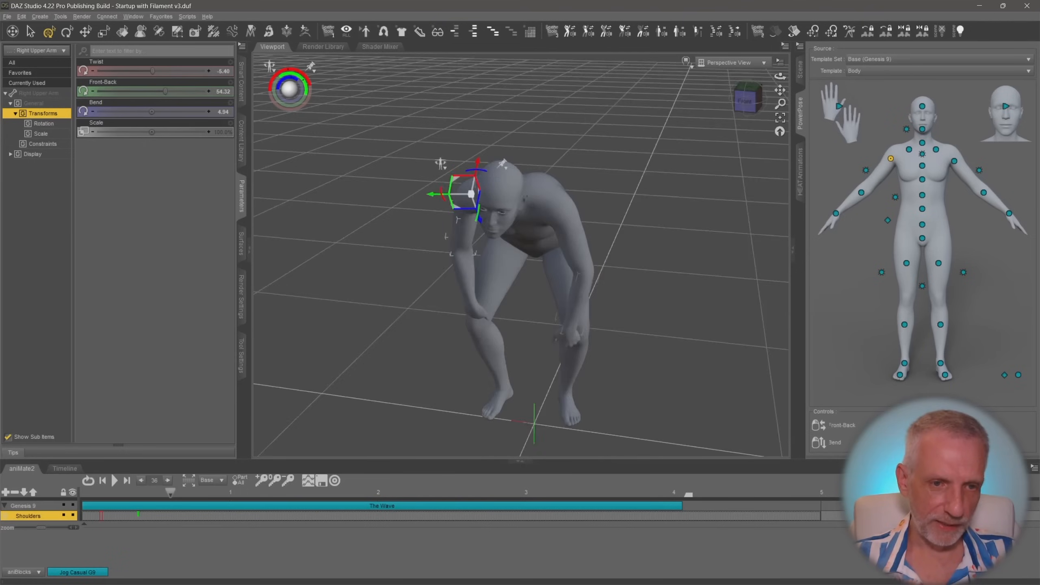
pyautogui.moveTo(571, 223); pyautogui.dragTo(572, 231, button='middle')
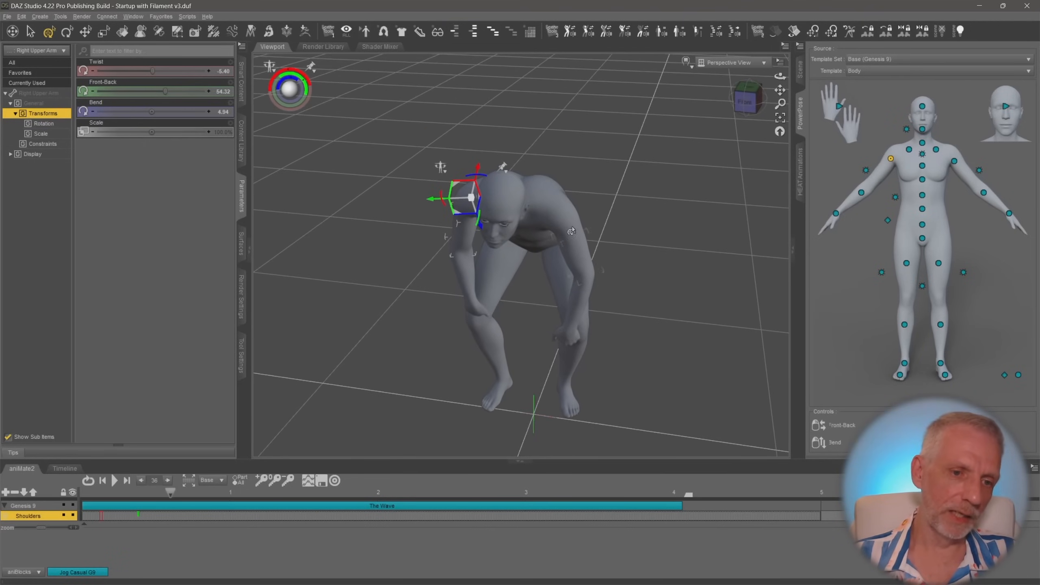
pyautogui.moveTo(475, 201); pyautogui.dragTo(480, 230)
pyautogui.moveTo(480, 230); pyautogui.dragTo(432, 200, button='middle')
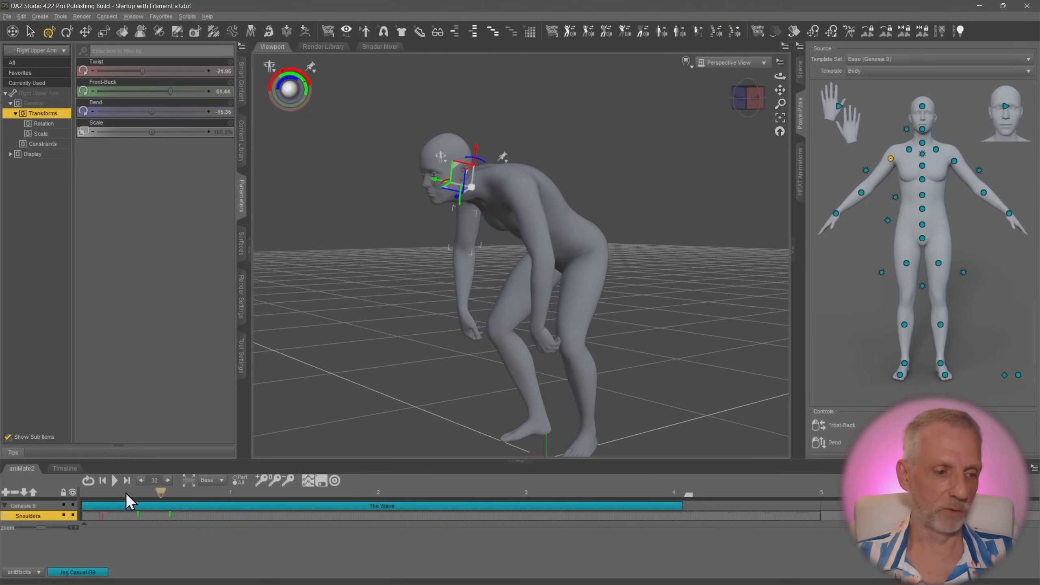
# Rewind to frame 0 and reframe the view to show the whole figure
pyautogui.moveTo(72, 497); pyautogui.dragTo(69, 497)
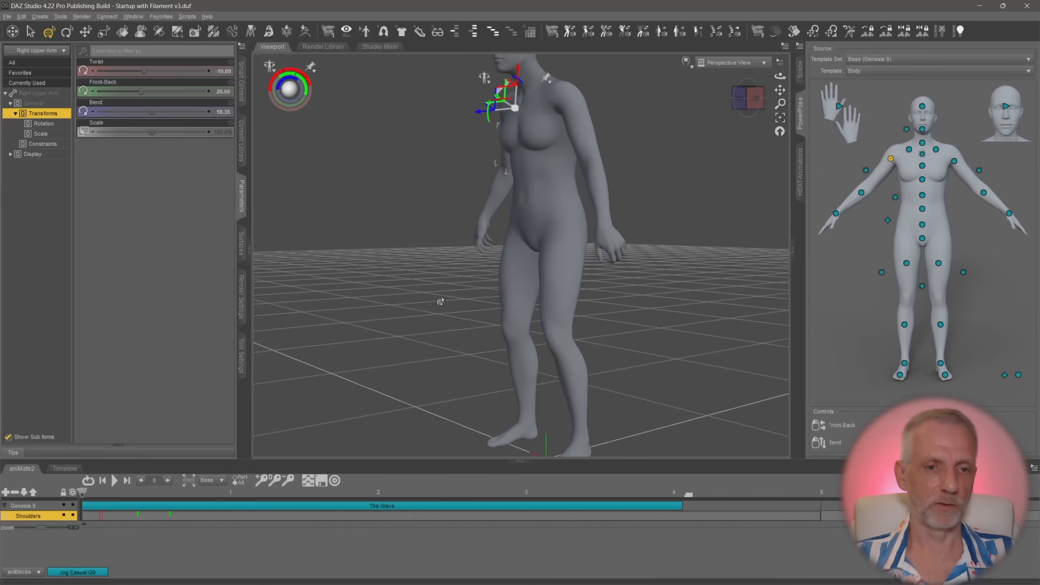
pyautogui.moveTo(437, 298); pyautogui.dragTo(446, 348, button='middle')
pyautogui.scroll(-4, 434, 304)
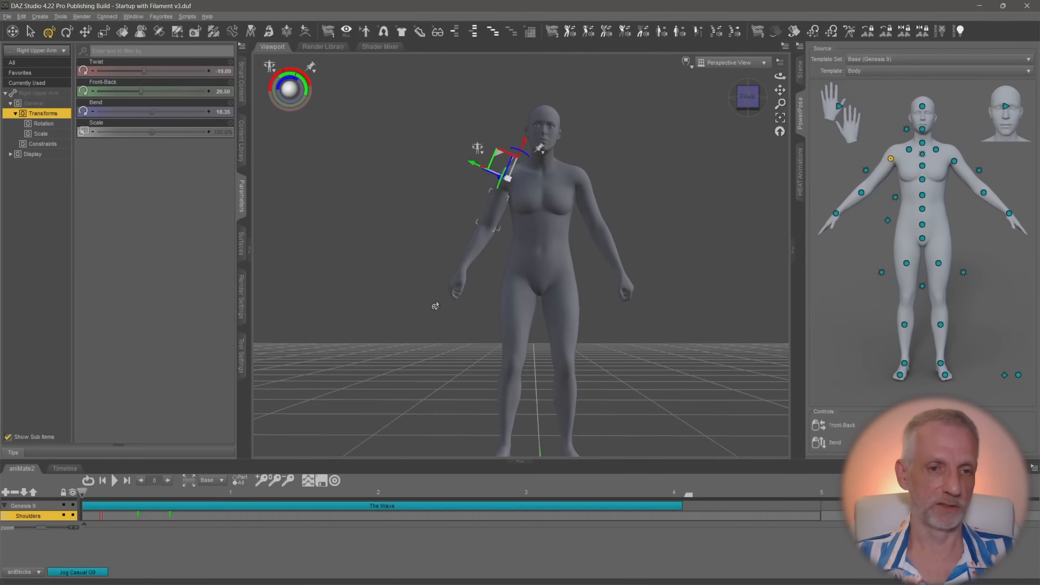
pyautogui.moveTo(427, 308); pyautogui.dragTo(408, 297, button='middle')
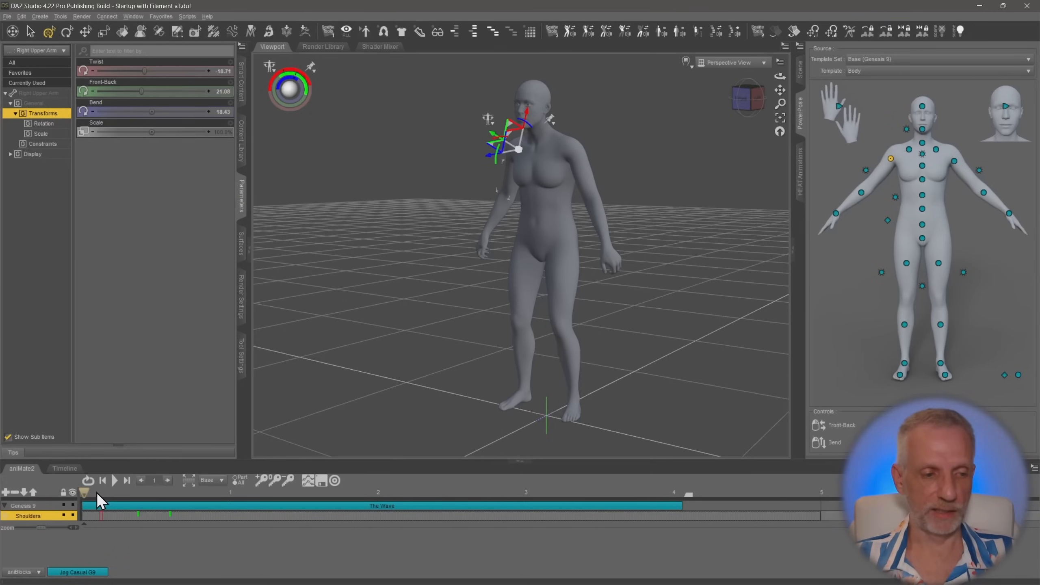
# Key a corrected right arm pose at frame 18 on the Shoulders track
pyautogui.moveTo(98, 494)
pyautogui.mouseDown()
pyautogui.moveTo(129, 493)
pyautogui.moveTo(115, 494)
pyautogui.mouseUp()
pyautogui.click(125, 494)
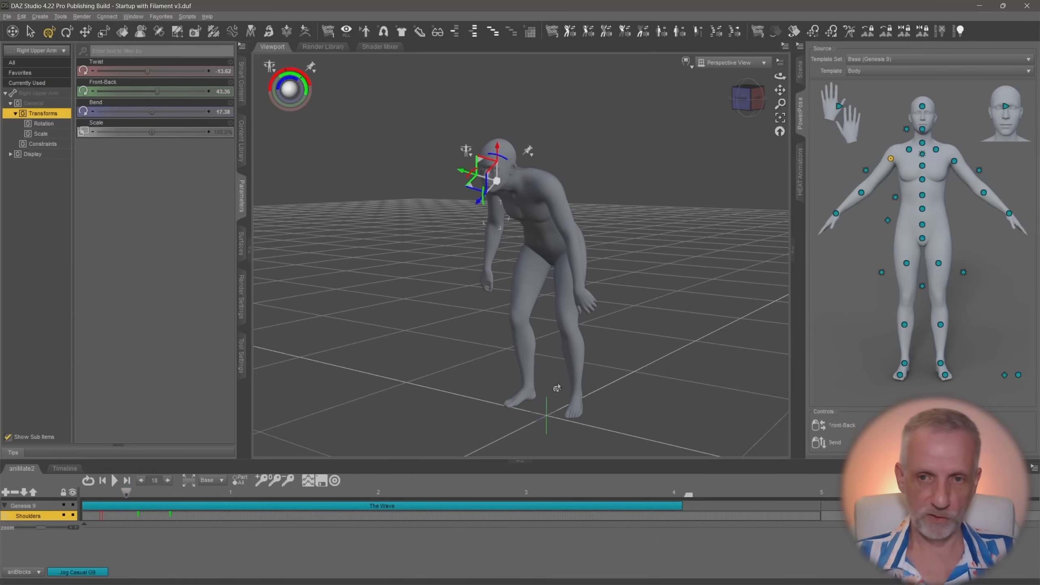
pyautogui.click(276, 480)
pyautogui.moveTo(513, 303); pyautogui.dragTo(595, 281, button='middle')
pyautogui.moveTo(485, 279); pyautogui.dragTo(471, 322, button='middle')
# At frame 19, key a reset right upper arm pose
pyautogui.moveTo(126, 494); pyautogui.dragTo(202, 490)
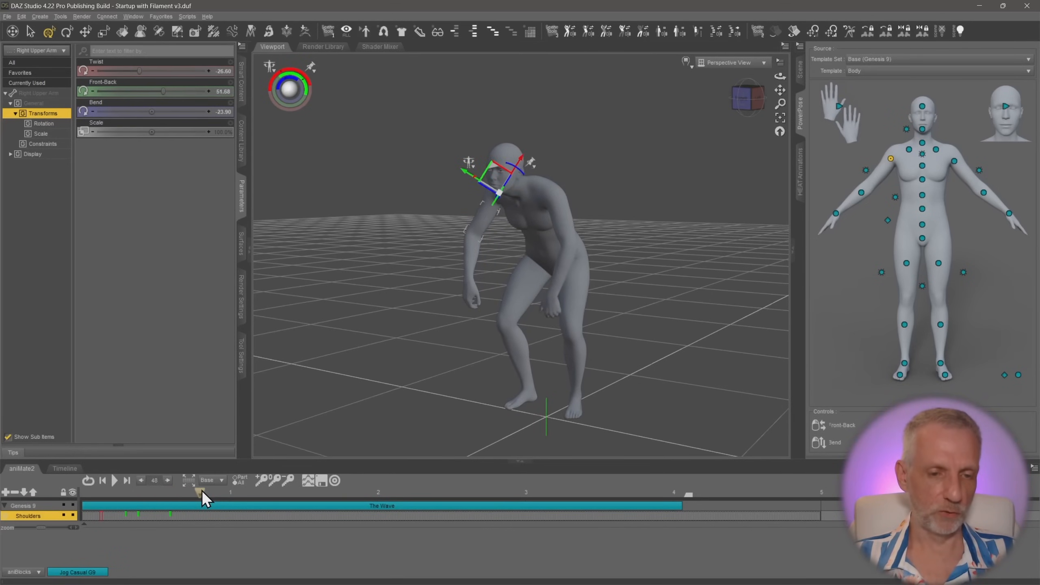
pyautogui.moveTo(447, 362); pyautogui.dragTo(497, 324, button='middle')
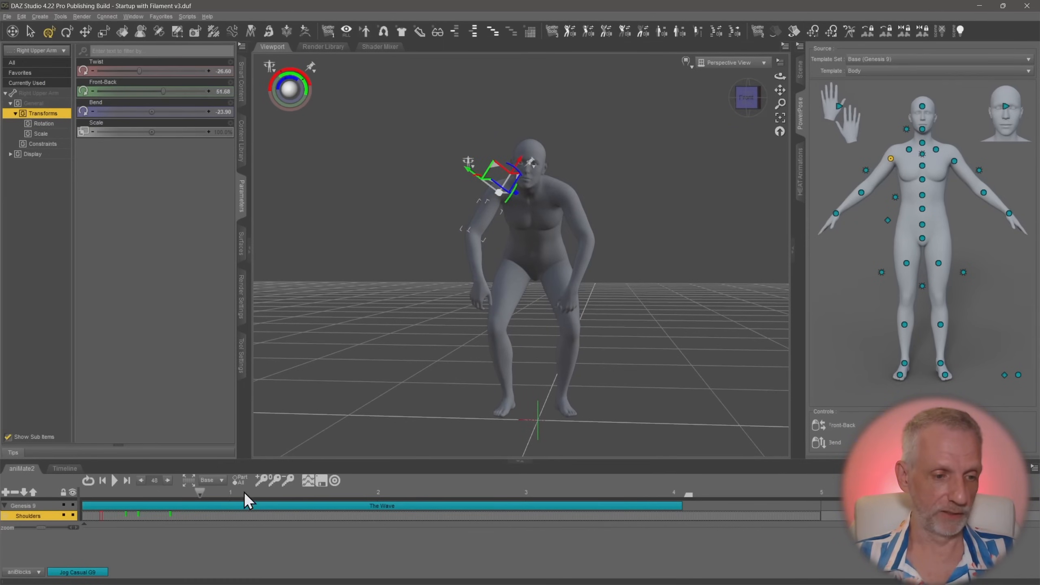
pyautogui.click(277, 478)
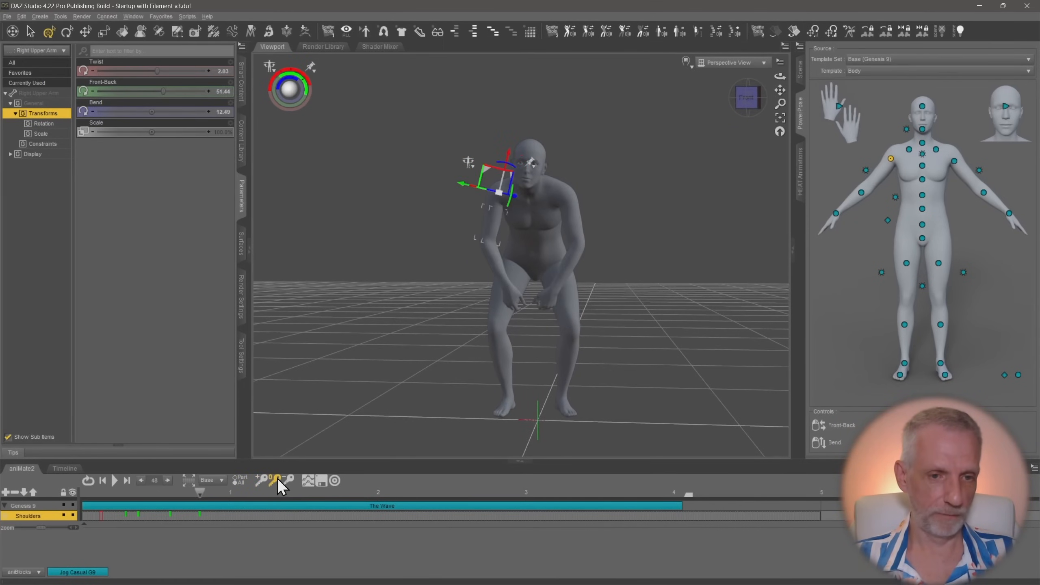
pyautogui.moveTo(442, 401); pyautogui.dragTo(380, 403, button='middle')
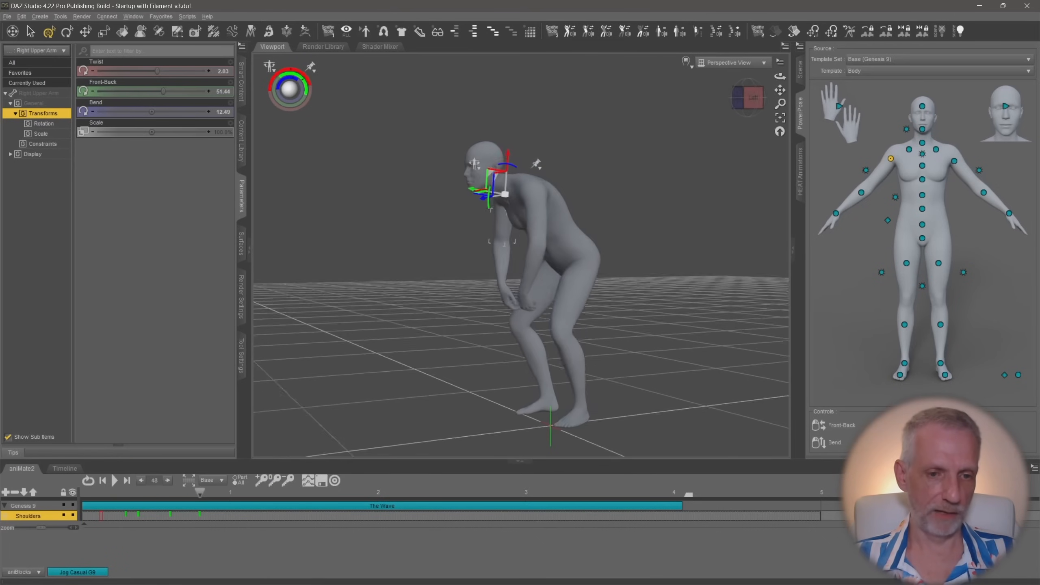
# Scrub between frames 49 and 29, then play and stop to check the arm fix
pyautogui.moveTo(200, 494); pyautogui.dragTo(226, 494)
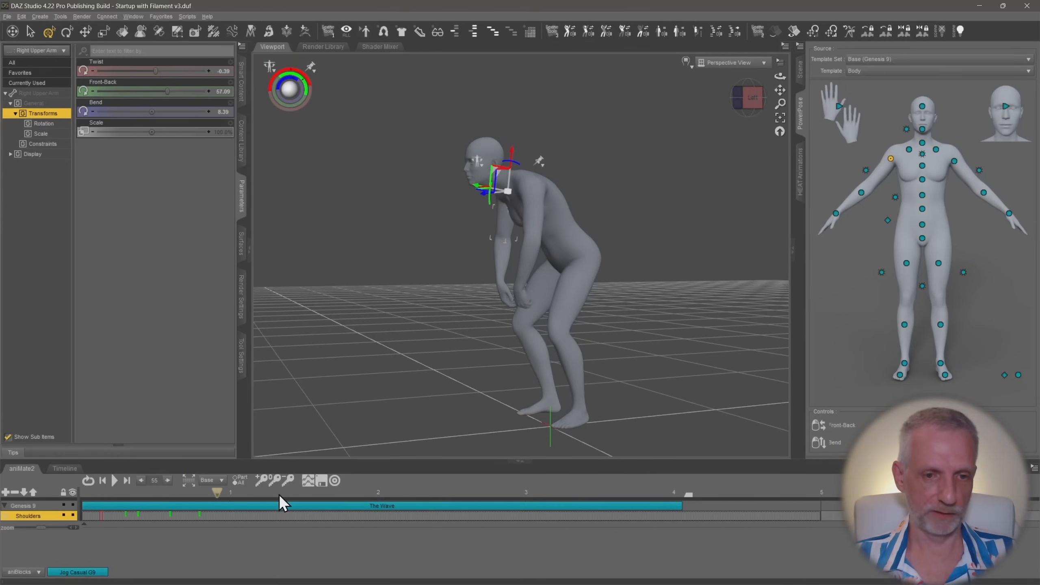
pyautogui.moveTo(433, 493); pyautogui.dragTo(70, 499)
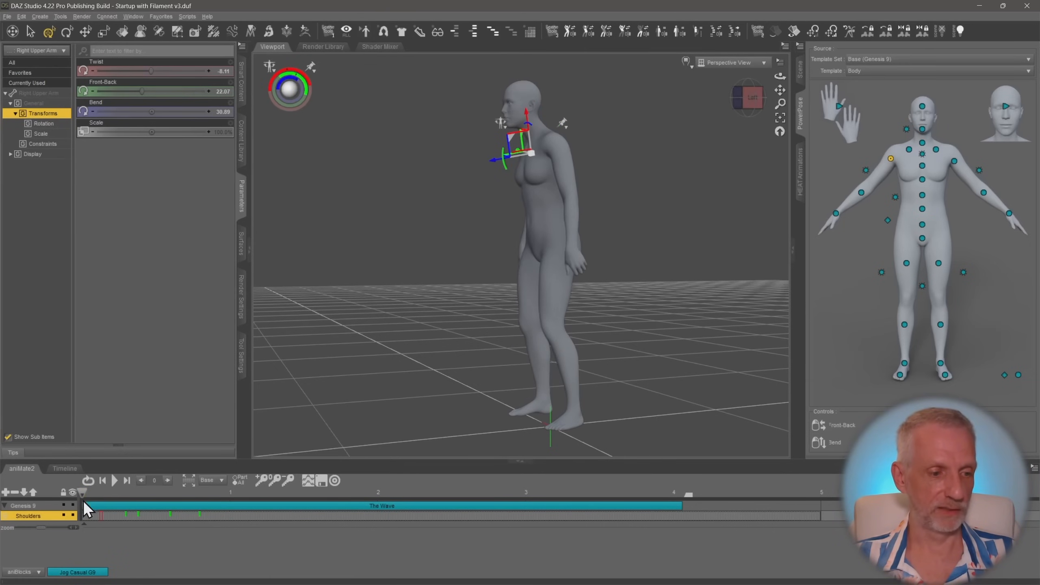
pyautogui.click(116, 484)
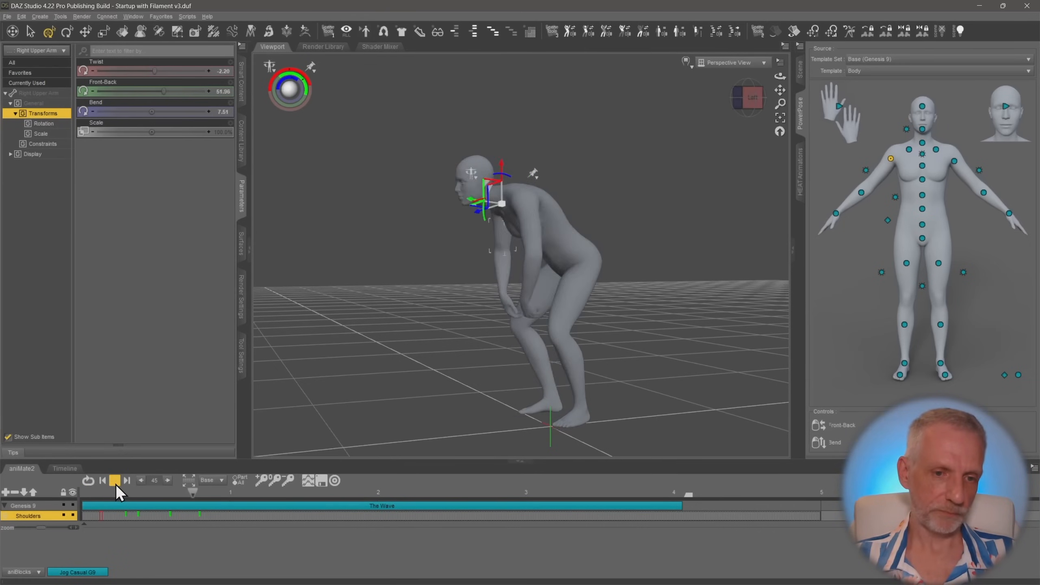
pyautogui.click(115, 484)
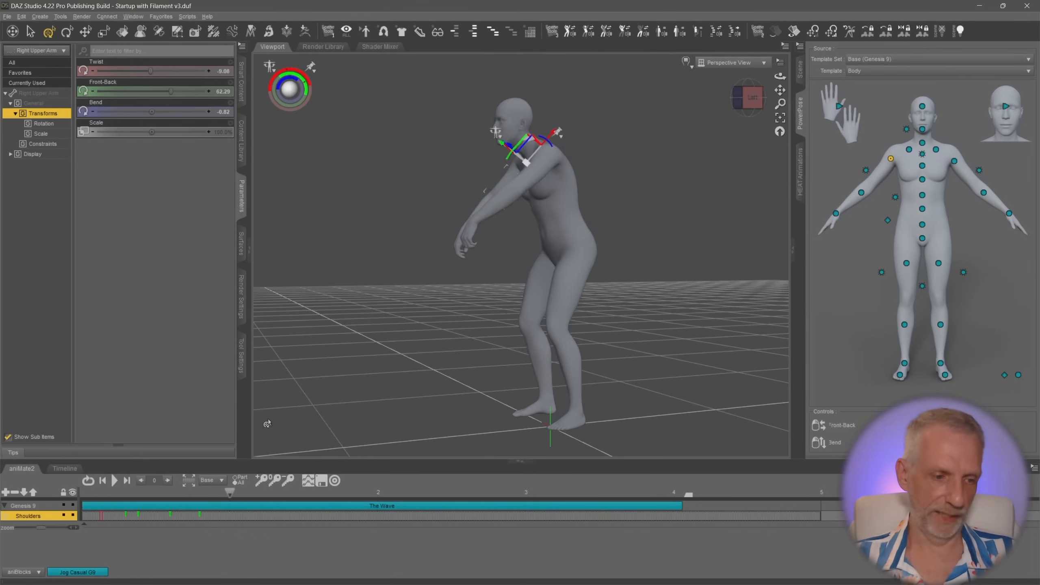
# Scrub back through frames 43, 36 and 11, orbiting to check the arm pose
pyautogui.moveTo(282, 406); pyautogui.dragTo(362, 430, button='middle')
pyautogui.moveTo(230, 494); pyautogui.dragTo(188, 499)
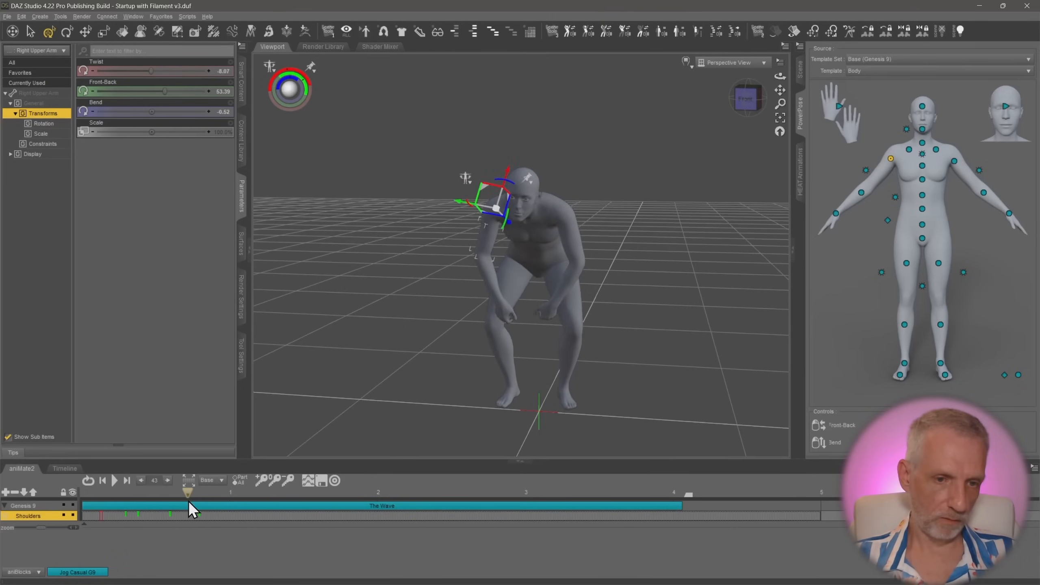
pyautogui.moveTo(270, 411); pyautogui.dragTo(339, 390, button='middle')
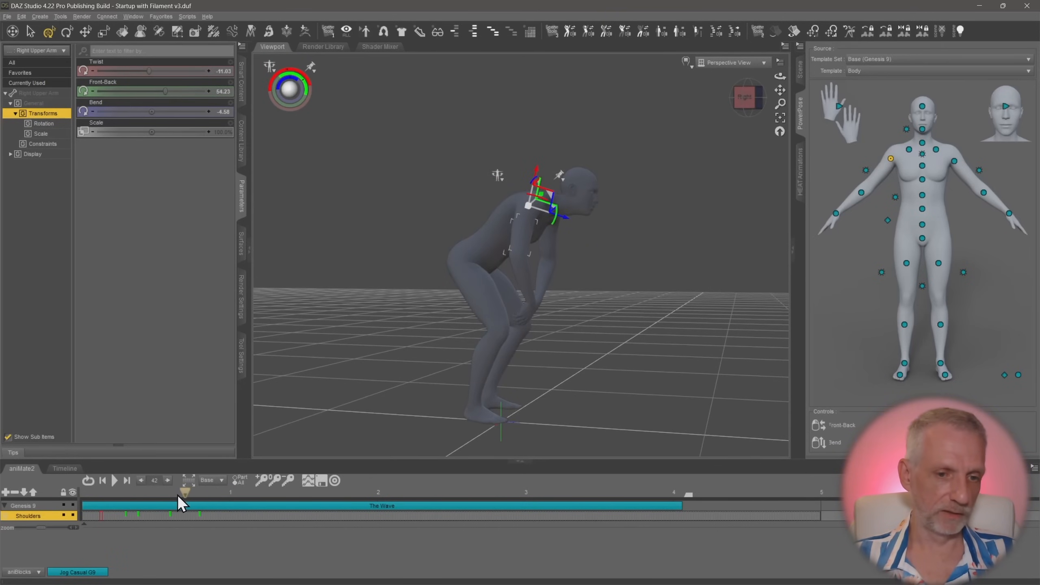
pyautogui.moveTo(179, 495); pyautogui.dragTo(126, 507)
pyautogui.moveTo(474, 370); pyautogui.dragTo(382, 394, button='middle')
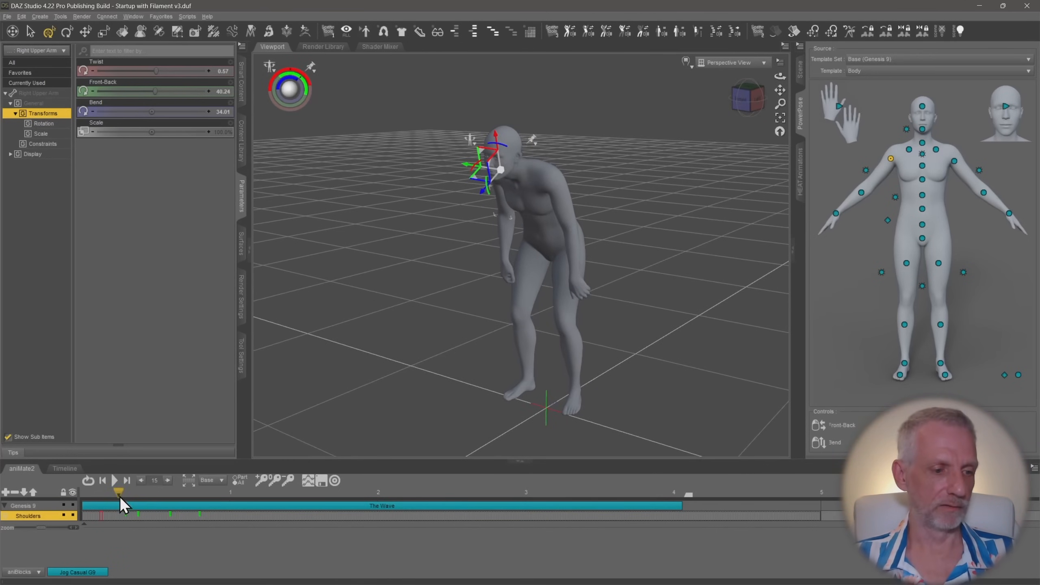
pyautogui.moveTo(111, 494); pyautogui.dragTo(71, 499)
pyautogui.moveTo(569, 313); pyautogui.dragTo(579, 301, button='middle')
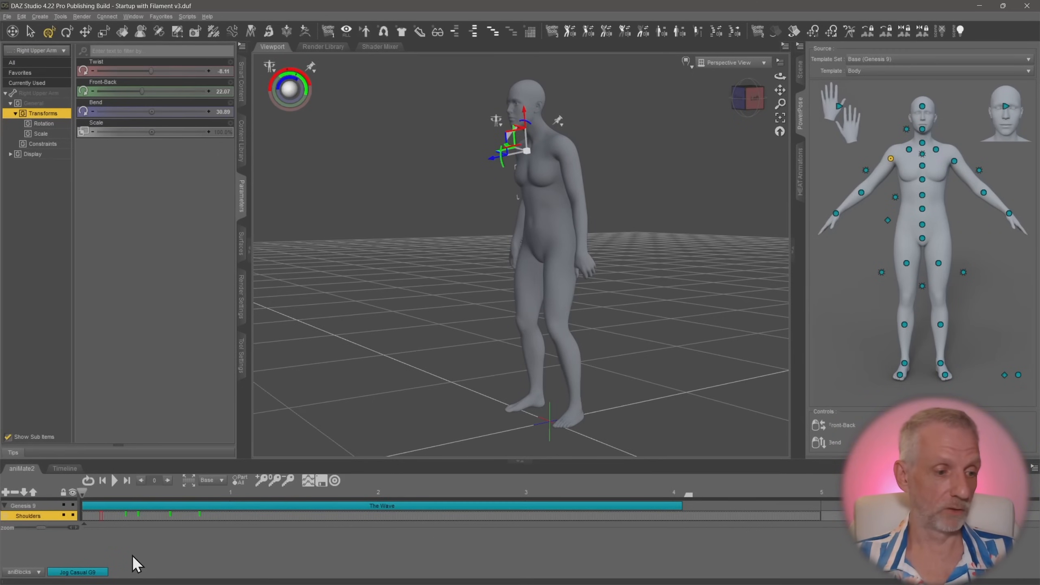
# Create the Shoulders adjust aniBlock from the correction keys, then select Genesis 9 in the Scene pane
pyautogui.click(189, 480)
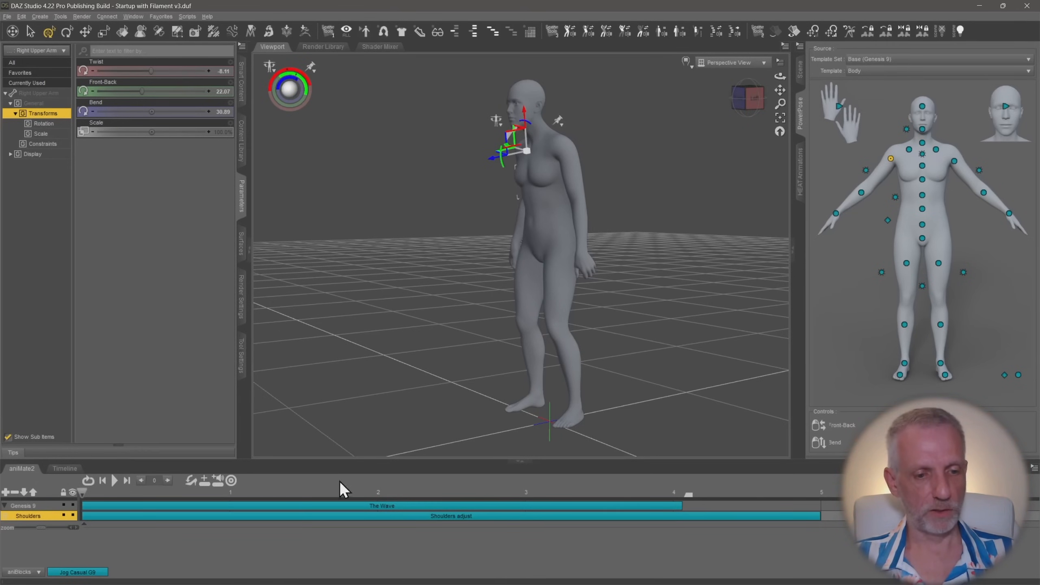
pyautogui.click(65, 468)
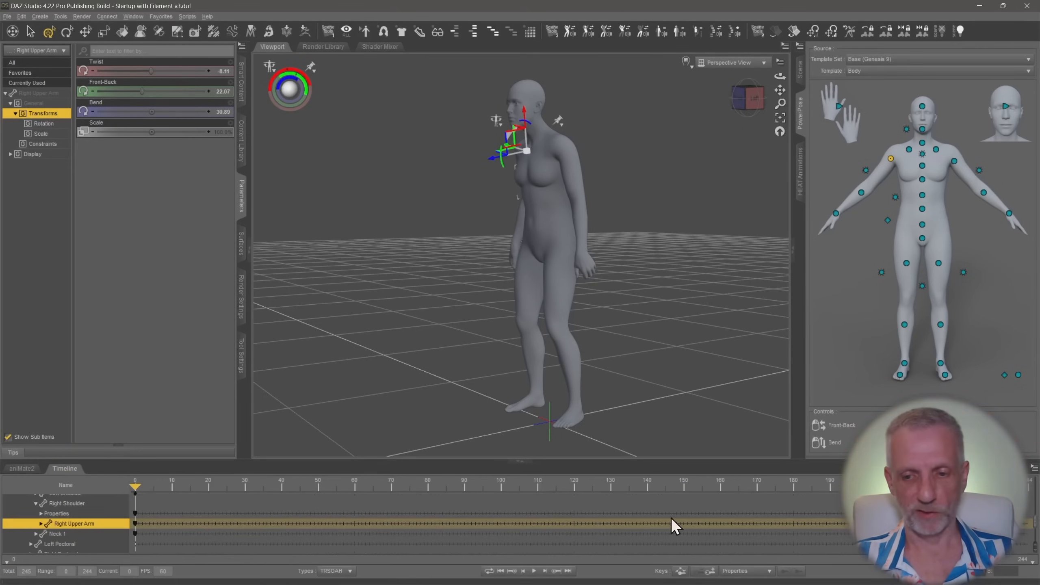
pyautogui.click(22, 469)
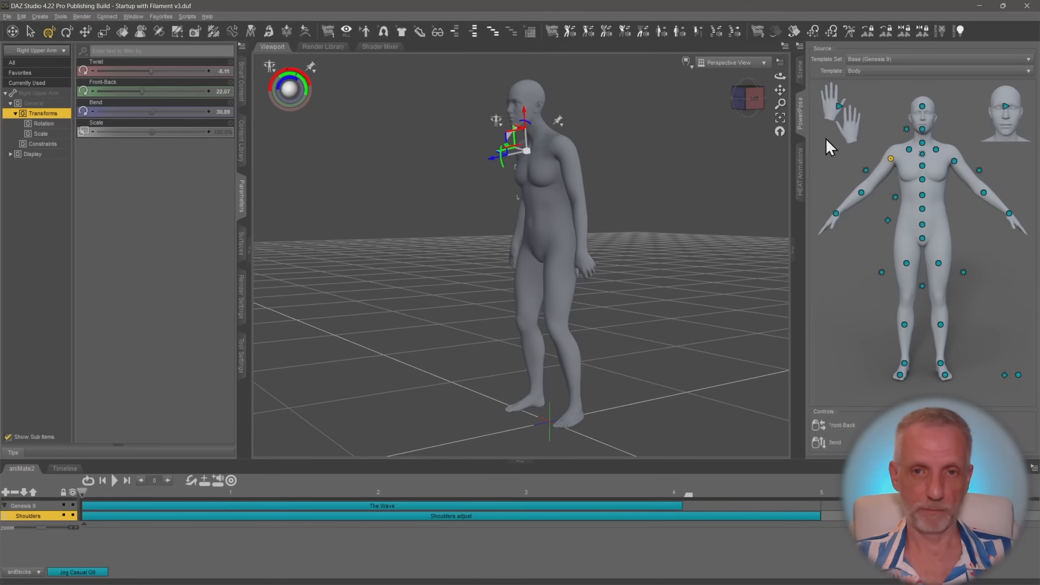
pyautogui.click(800, 68)
pyautogui.click(885, 118)
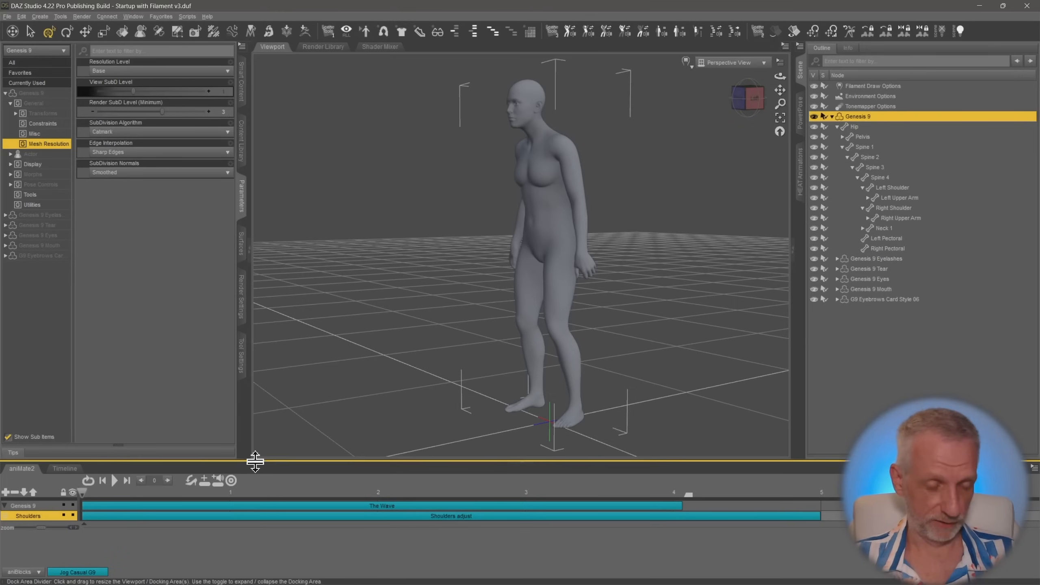
# Bake the aniMate2 blocks to Studio keyframes, confirming with Yes
pyautogui.rightClick(138, 539)
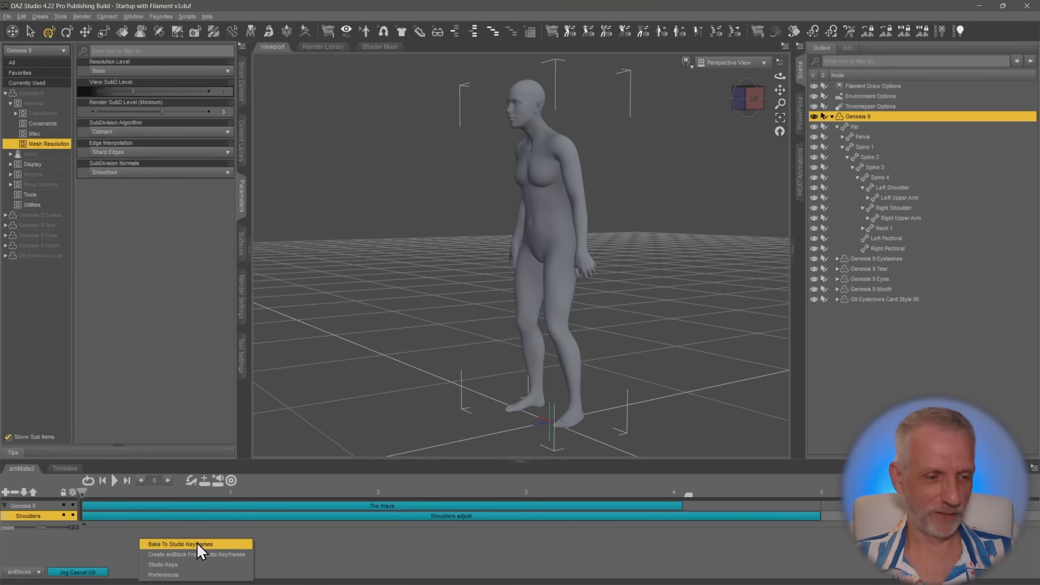
pyautogui.click(227, 544)
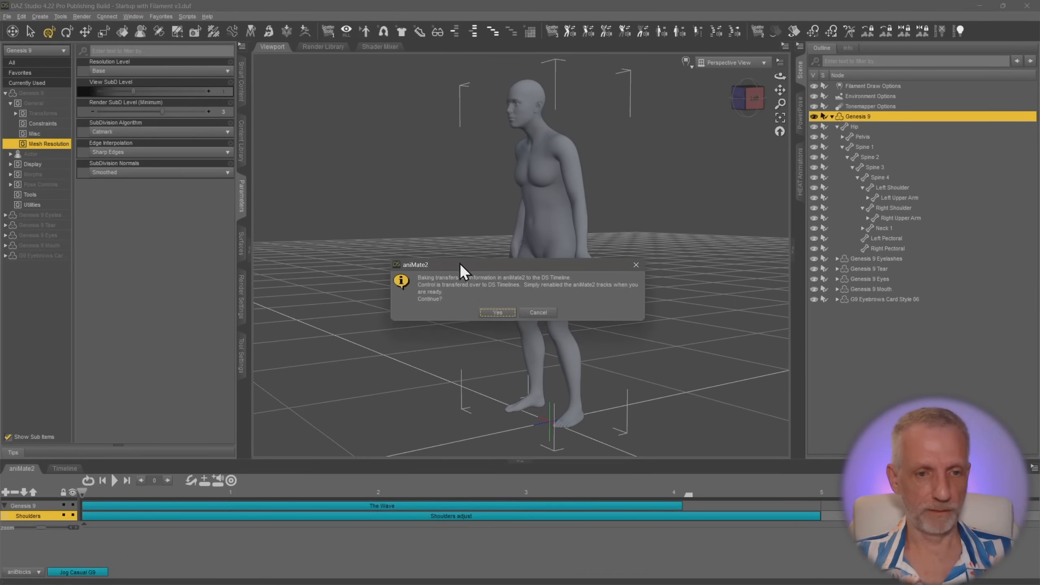
pyautogui.click(490, 313)
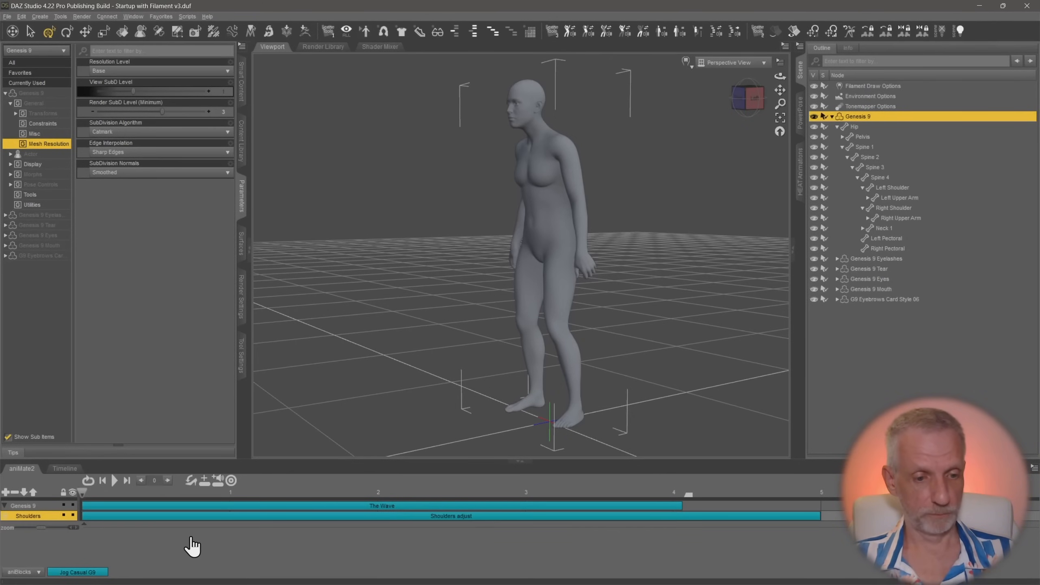
# Play the baked keyframes in the Timeline, rewind to frame 0, and face the figure
pyautogui.click(65, 468)
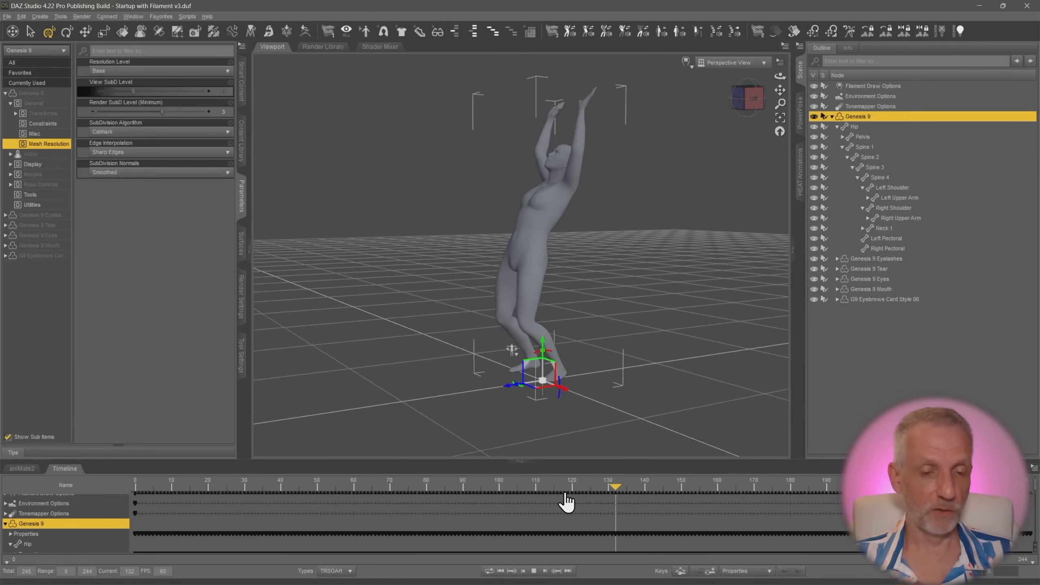
pyautogui.click(533, 571)
pyautogui.click(503, 572)
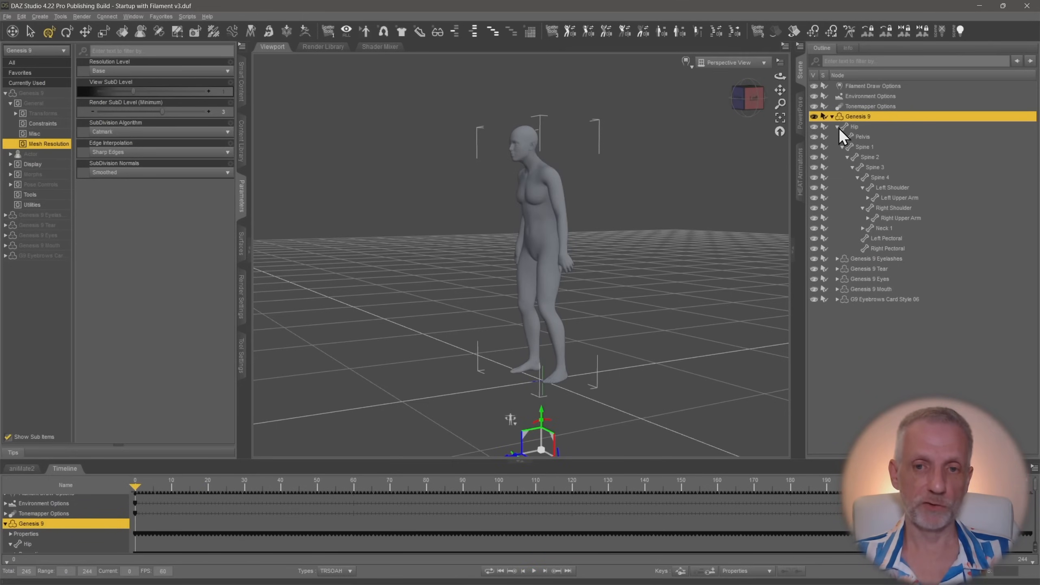
pyautogui.click(837, 127)
pyautogui.scroll(3, 631, 202)
pyautogui.moveTo(573, 226); pyautogui.dragTo(683, 226, button='middle')
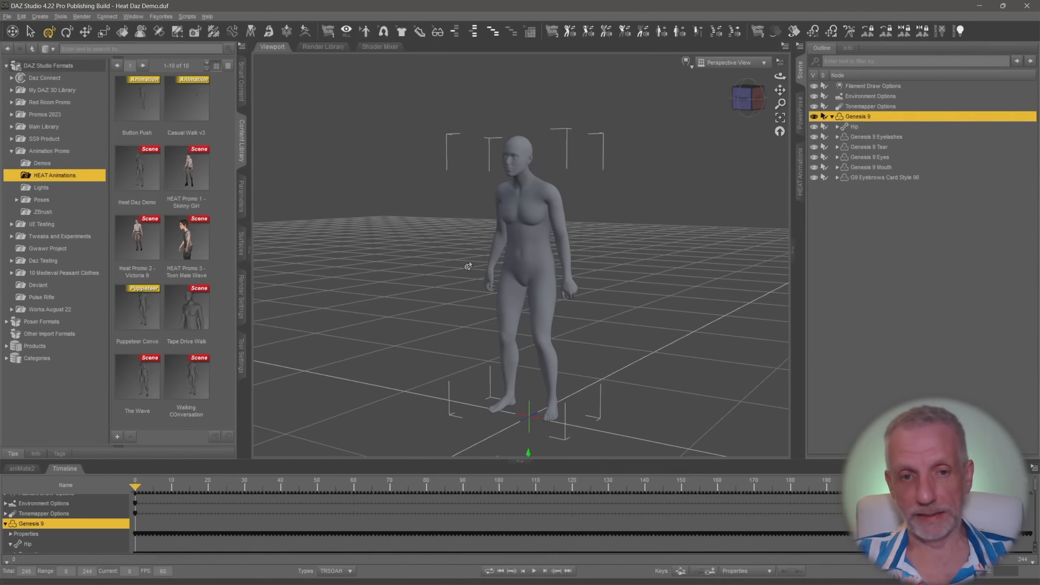
# Open the Neanderthal 9 product from the full list of installed content
pyautogui.click(242, 83)
pyautogui.click(10, 61)
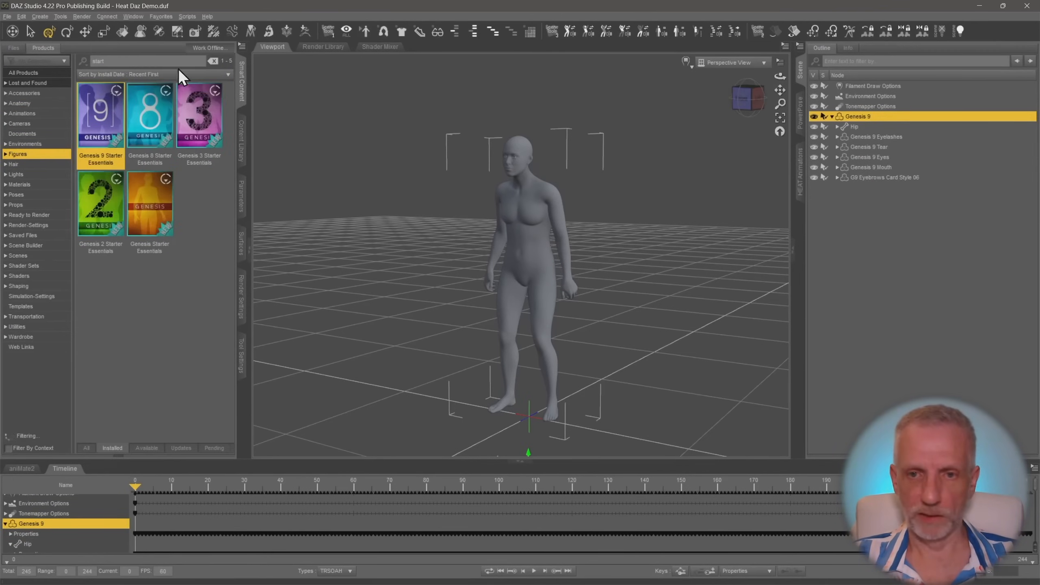
pyautogui.click(213, 61)
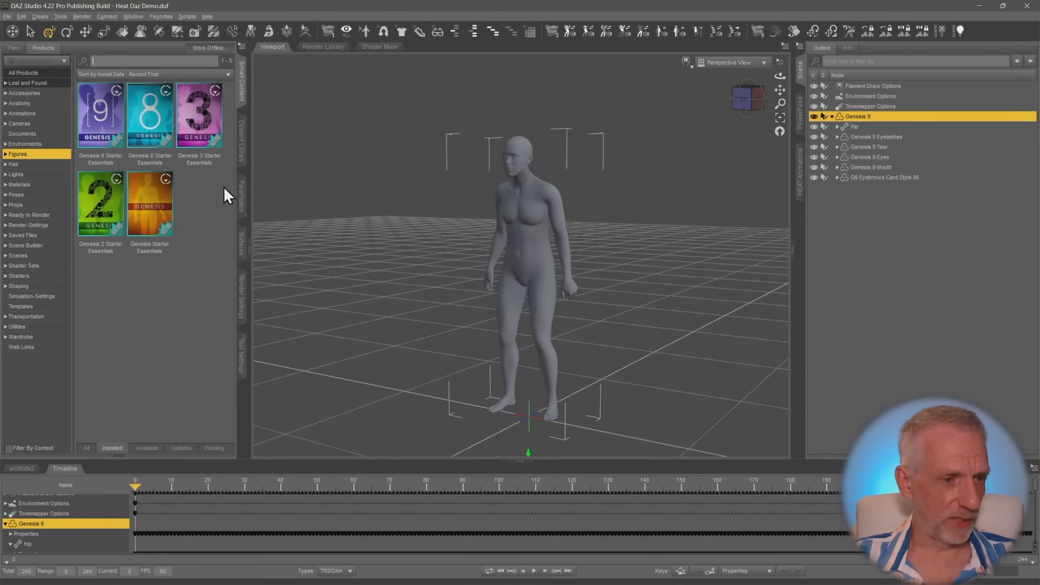
pyautogui.scroll(-2, 211, 260)
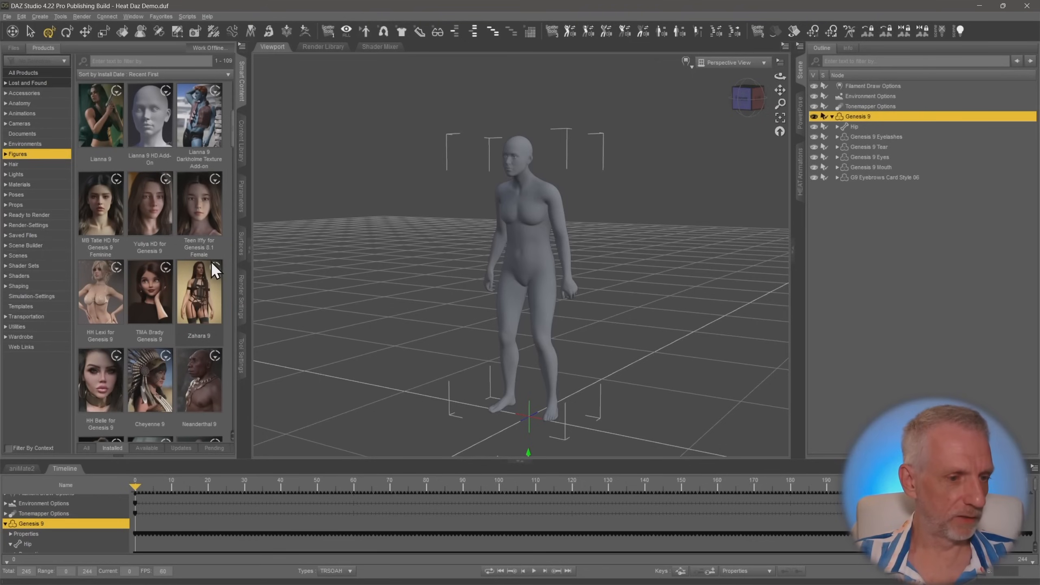
pyautogui.click(213, 385)
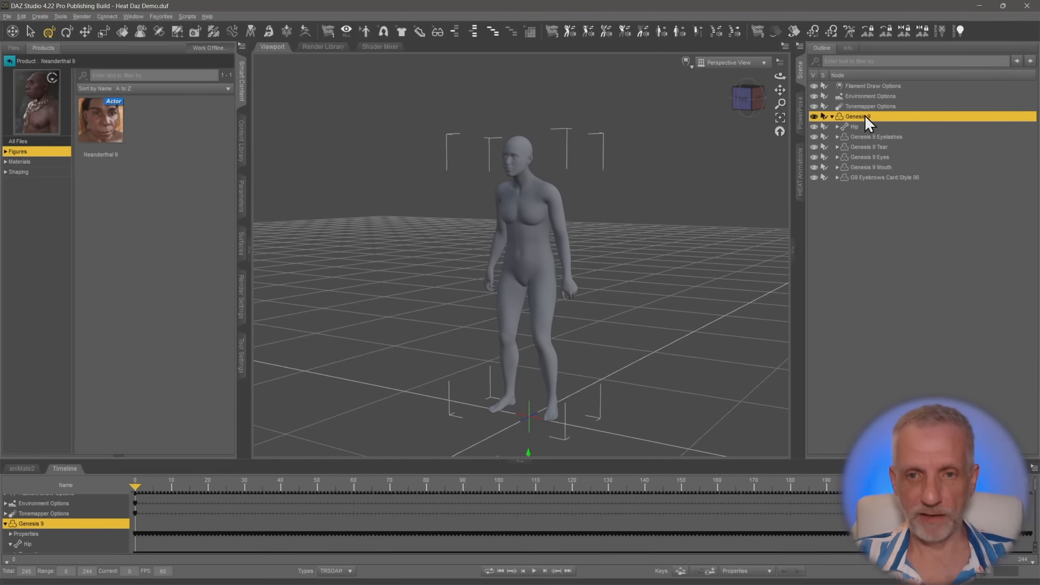
# Apply the Neanderthal 9 character to the existing Genesis 9 and frame the whole figure
pyautogui.doubleClick(102, 130)
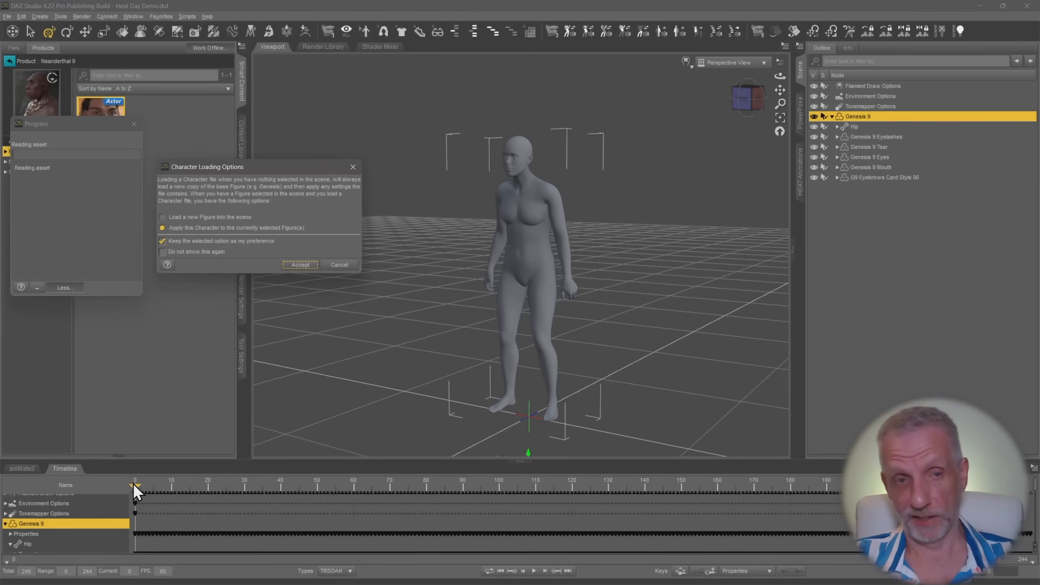
pyautogui.click(301, 266)
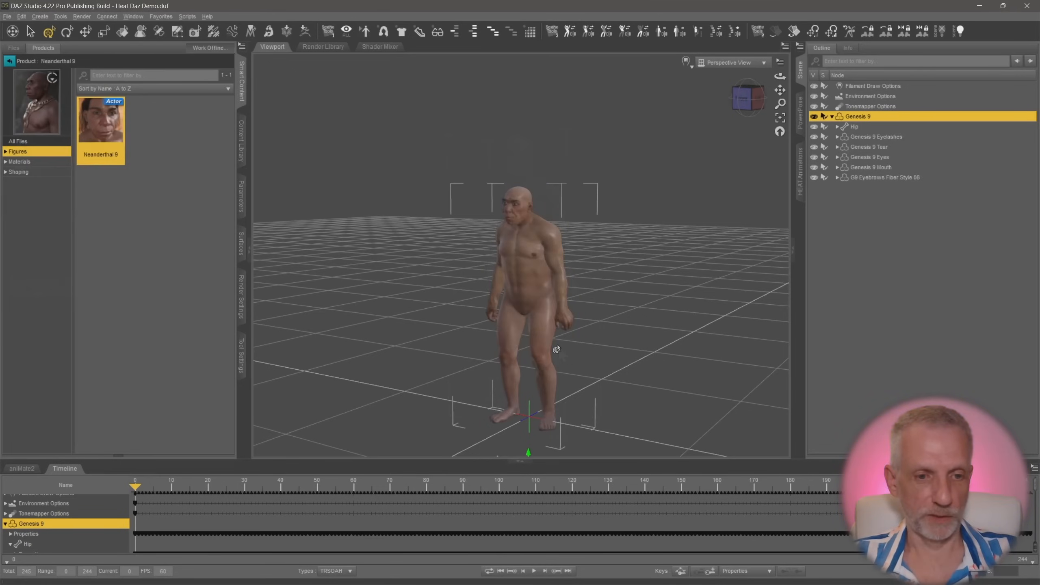
pyautogui.scroll(3, 558, 346)
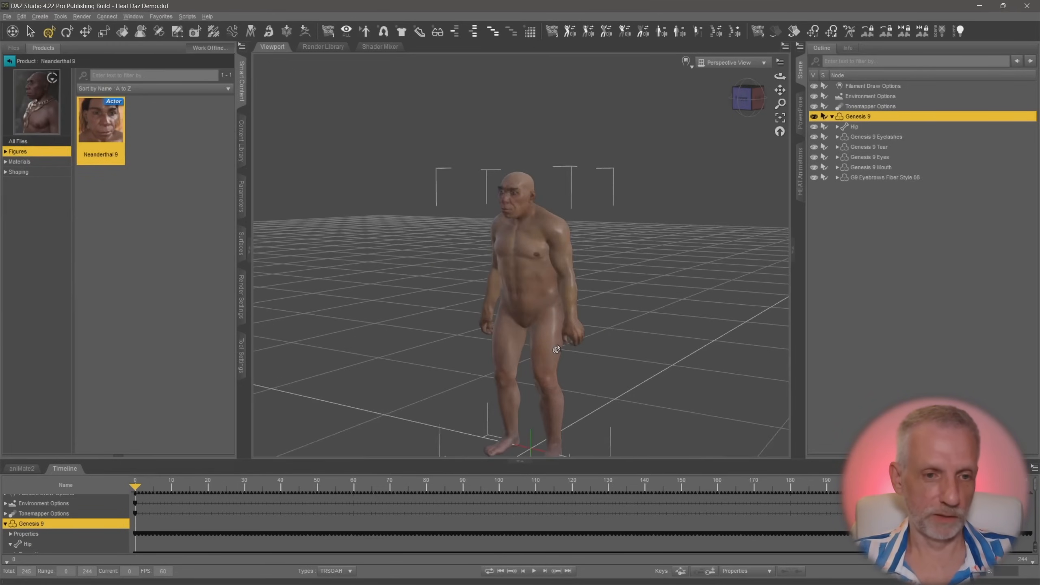
pyautogui.moveTo(563, 309); pyautogui.dragTo(574, 287, button='middle')
pyautogui.scroll(-3, 564, 286)
# Dress the figure in G9 Base Shorts from Genesis 9 Starter Essentials wardrobe items
pyautogui.click(9, 60)
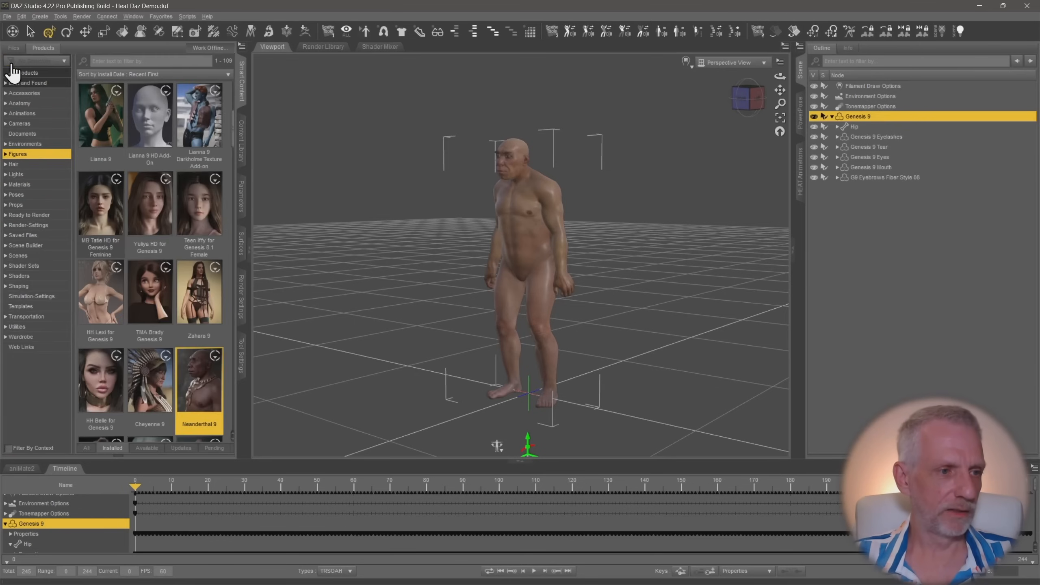
pyautogui.click(21, 336)
pyautogui.click(8, 448)
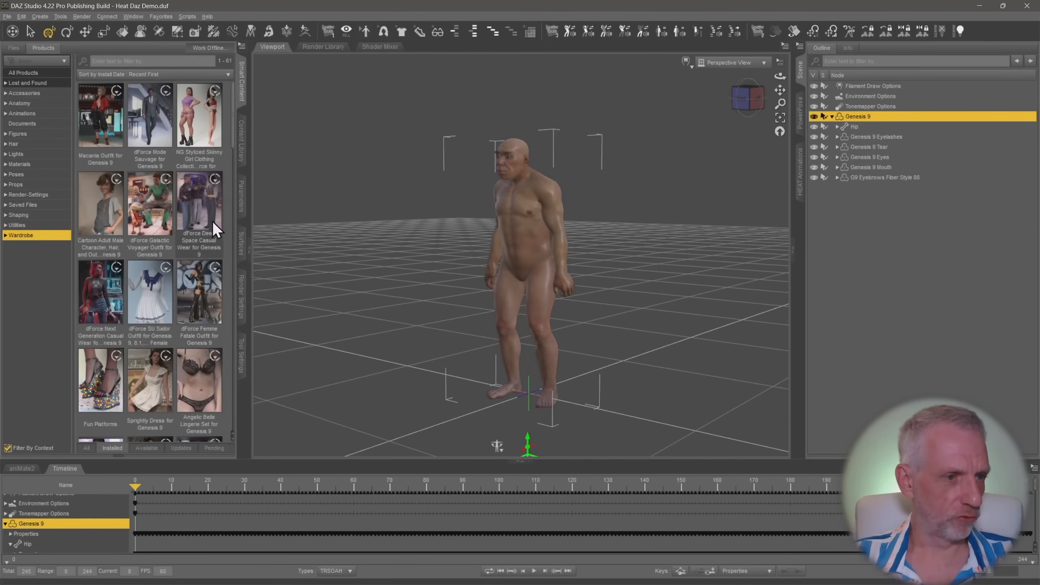
pyautogui.scroll(-5, 213, 222)
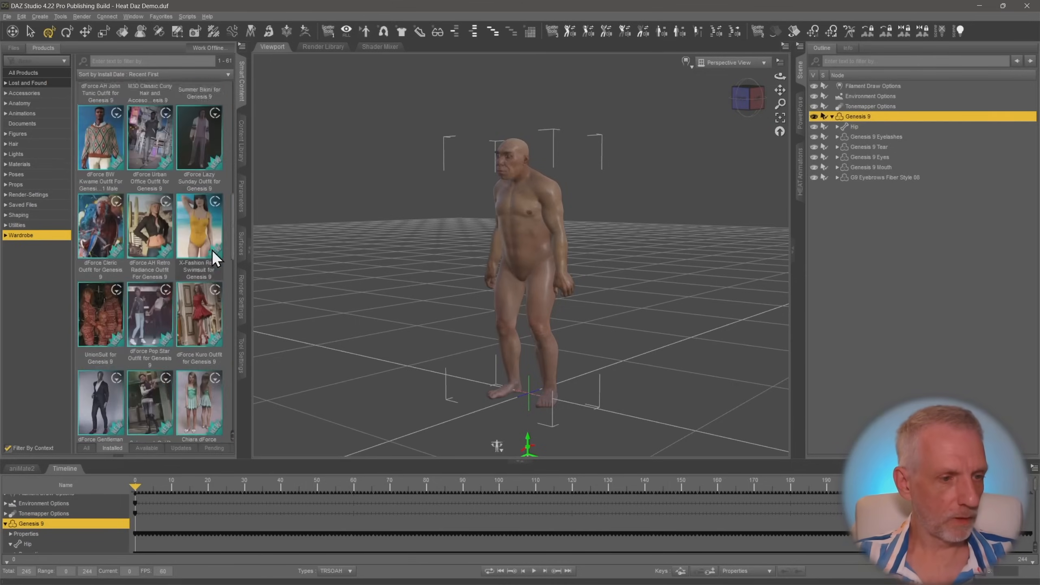
pyautogui.scroll(-4, 212, 249)
pyautogui.doubleClick(199, 211)
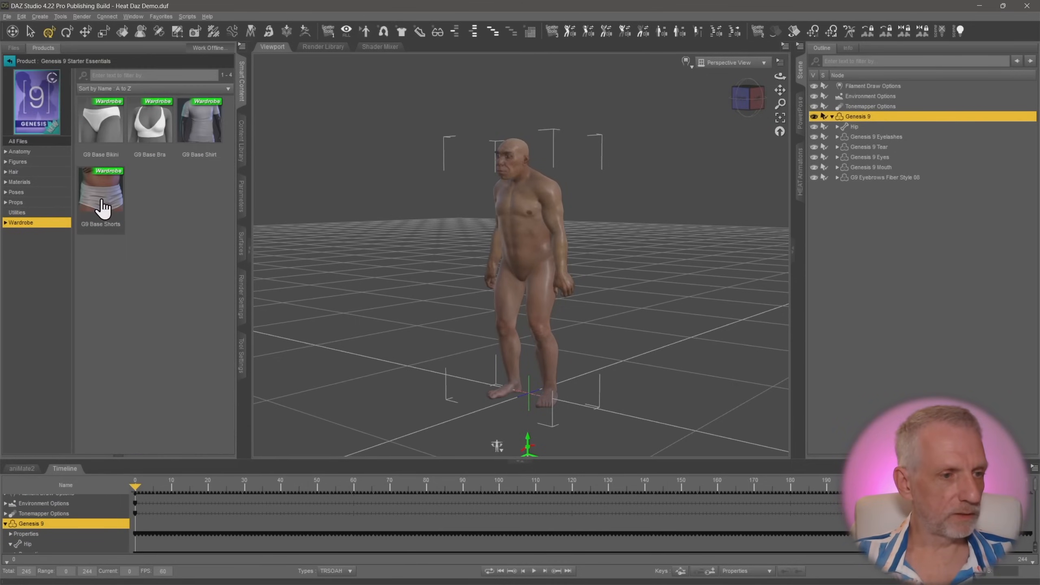
pyautogui.doubleClick(102, 199)
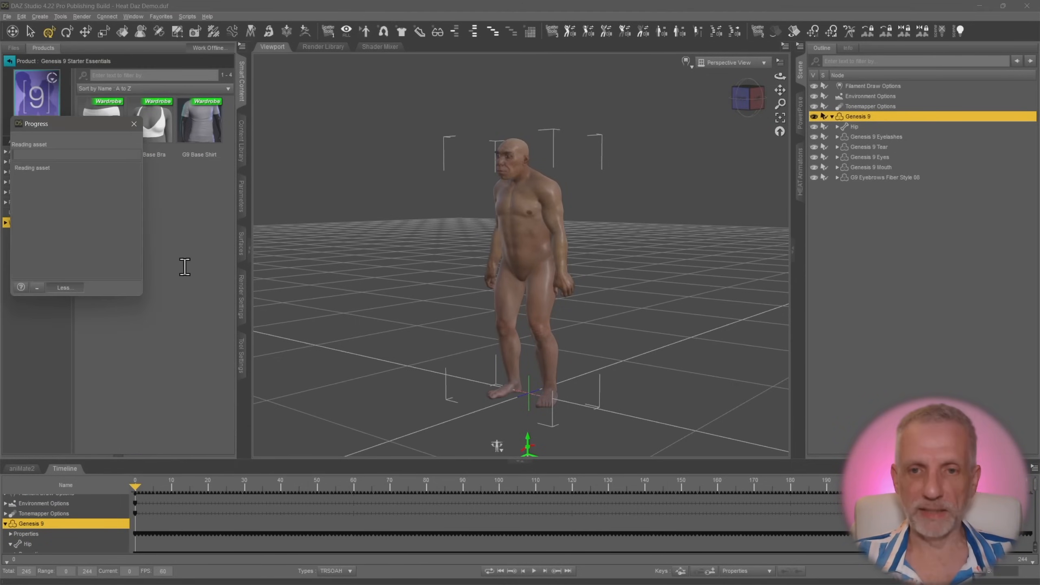
# Play the animation to check the shorts, then rewind to the first frame
pyautogui.moveTo(557, 288)
pyautogui.mouseDown(button='middle')
pyautogui.moveTo(483, 301)
pyautogui.moveTo(447, 291)
pyautogui.moveTo(551, 277)
pyautogui.moveTo(557, 289)
pyautogui.moveTo(555, 280)
pyautogui.mouseUp(button='middle')
pyautogui.click(533, 572)
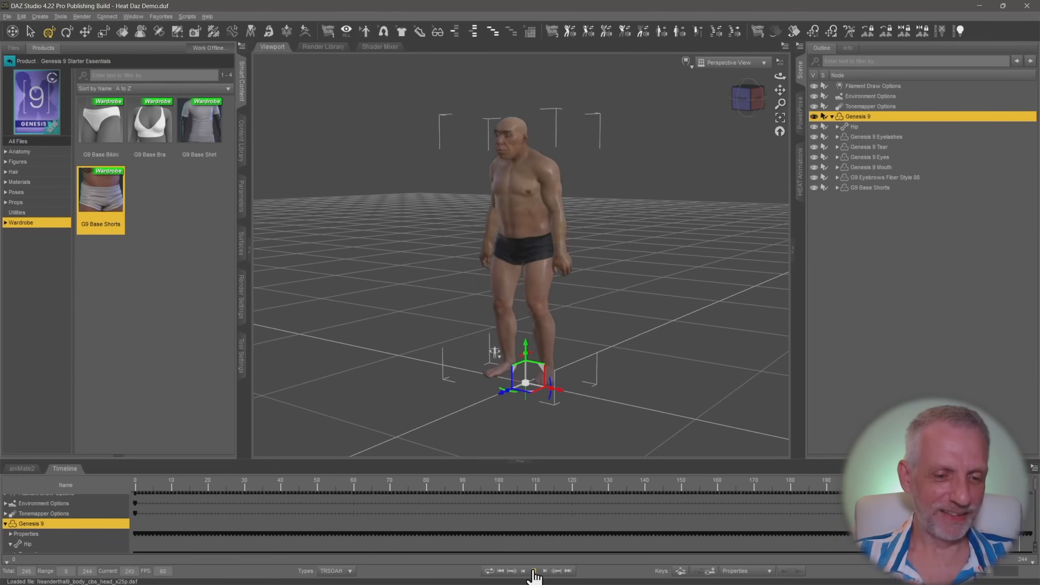
pyautogui.click(533, 572)
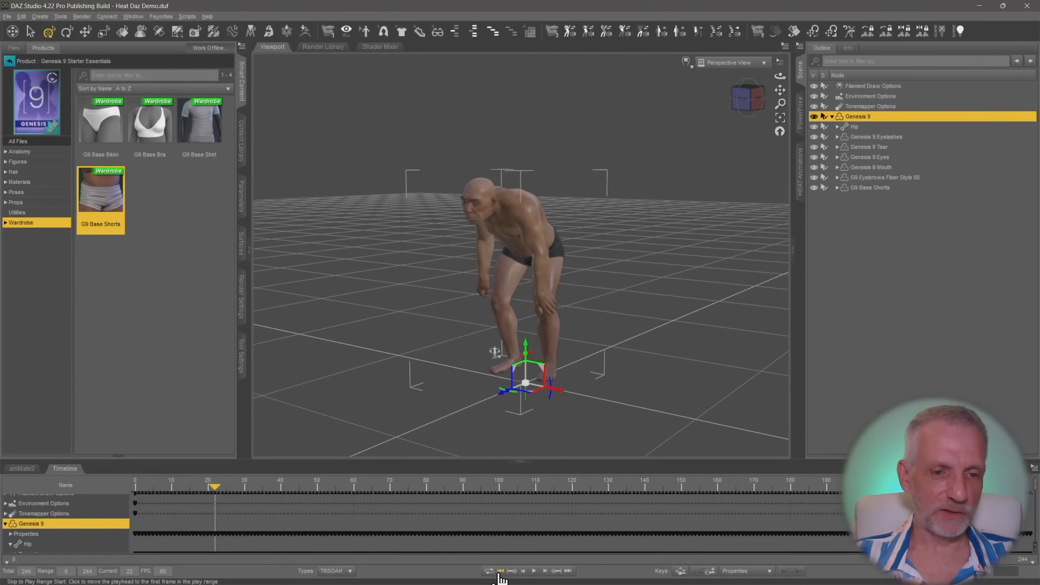
pyautogui.click(501, 571)
pyautogui.moveTo(461, 348)
pyautogui.mouseDown(button='middle')
pyautogui.moveTo(526, 358)
pyautogui.moveTo(449, 338)
pyautogui.mouseUp(button='middle')
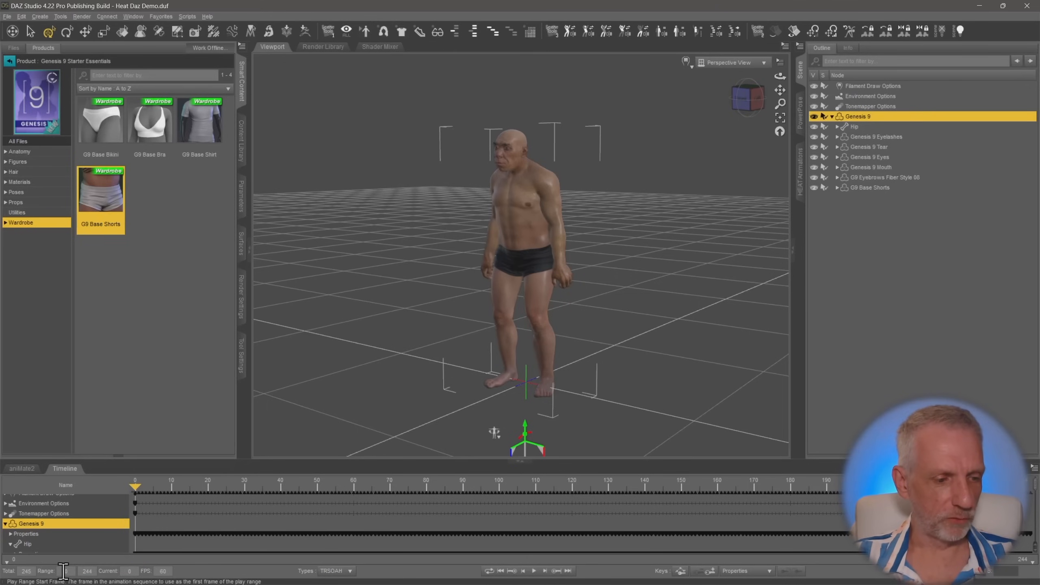
# Set the play range start to frame 1, test playback, and briefly check Unreal Engine
pyautogui.moveTo(69, 571); pyautogui.dragTo(52, 570)
pyautogui.write('1')
pyautogui.press('Return')
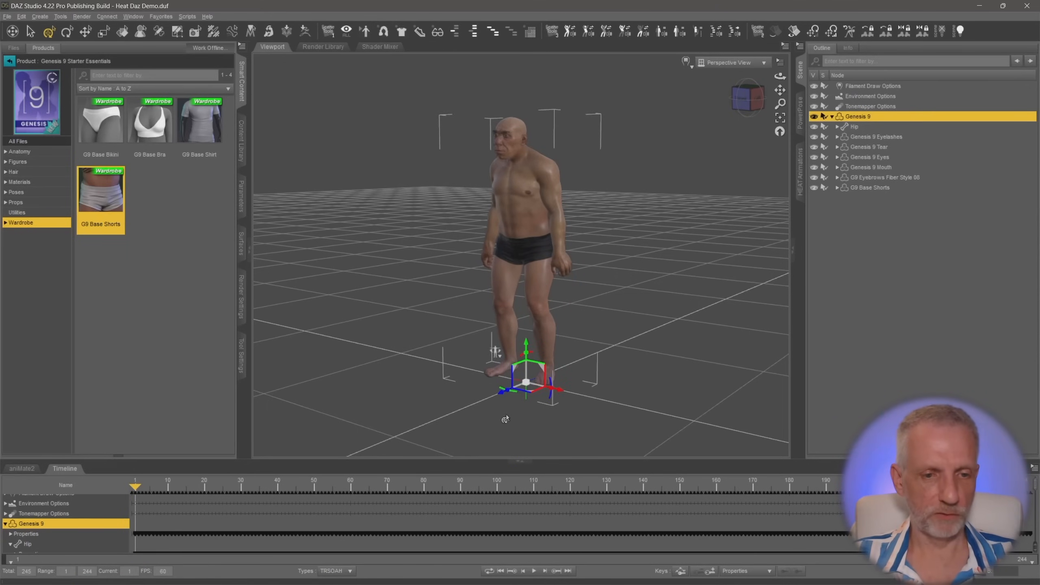
pyautogui.moveTo(780, 77)
pyautogui.mouseDown()
pyautogui.moveTo(737, 62)
pyautogui.moveTo(778, 65)
pyautogui.mouseUp()
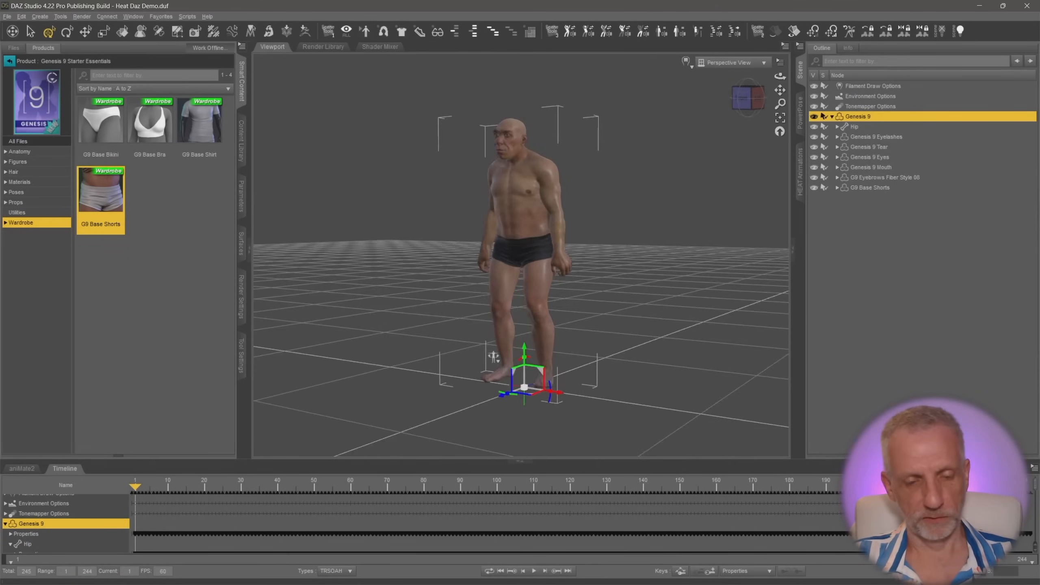
pyautogui.moveTo(657, 255); pyautogui.dragTo(670, 266)
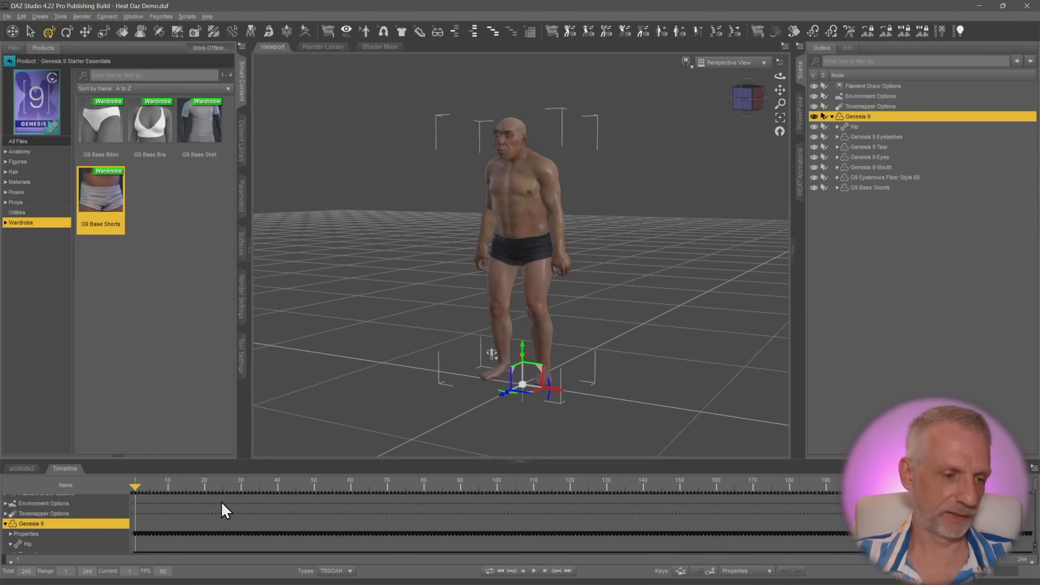
pyautogui.click(534, 571)
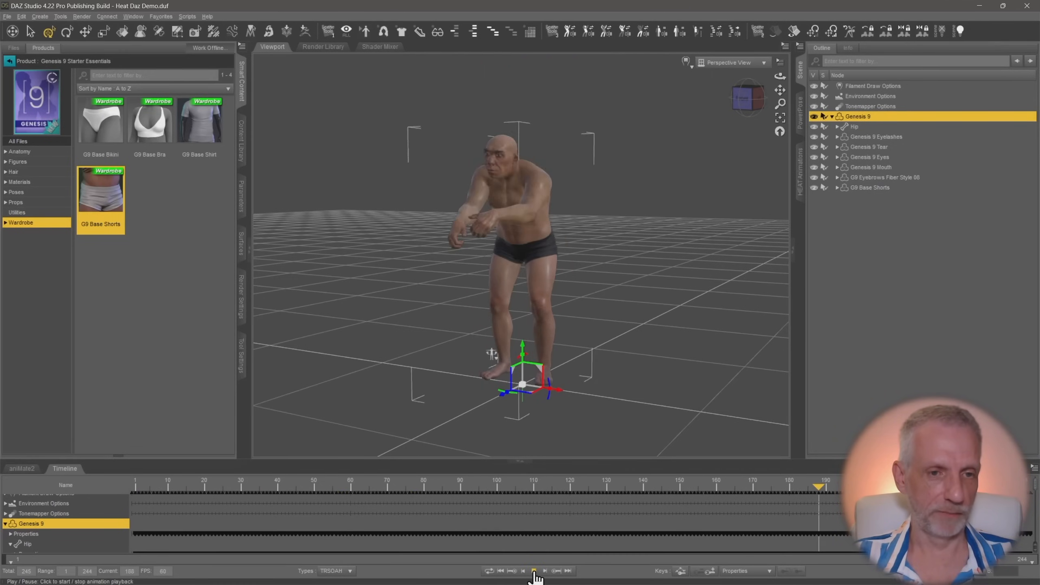
pyautogui.click(534, 571)
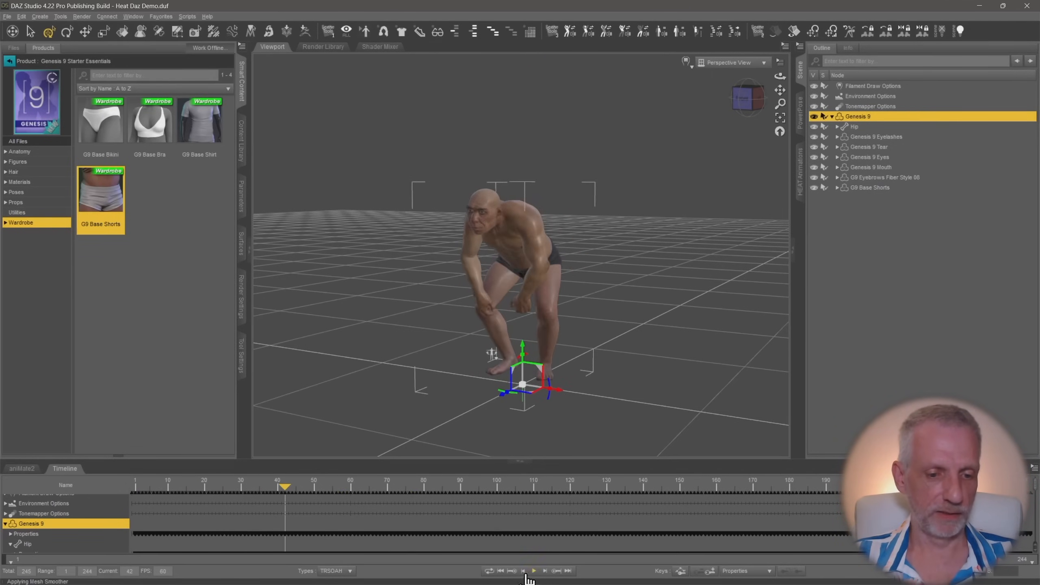
pyautogui.hotkey('alt', 'Tab')
pyautogui.hotkey('alt', 'Tab')
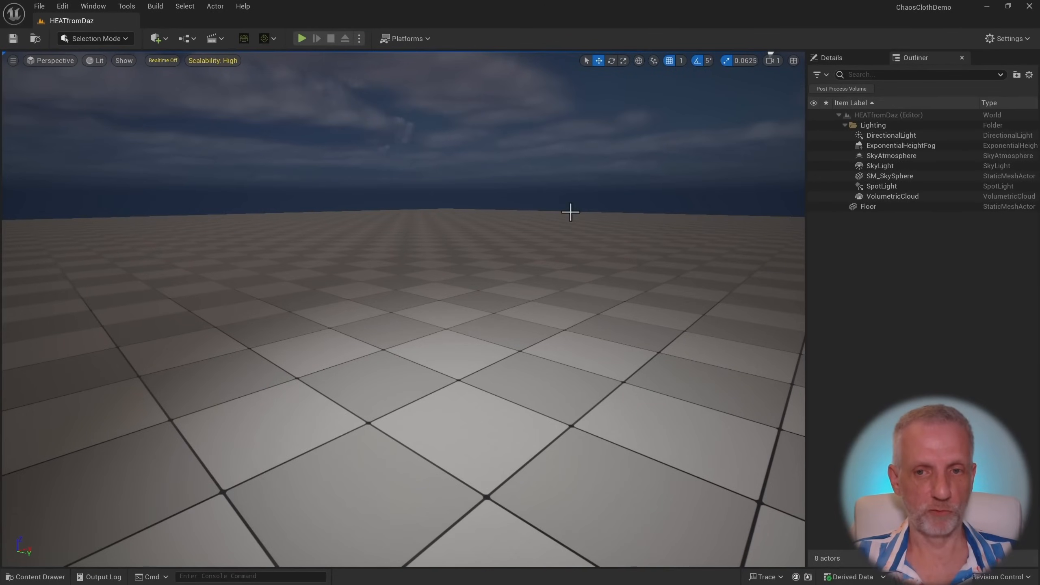
pyautogui.hotkey('alt', 'Tab')
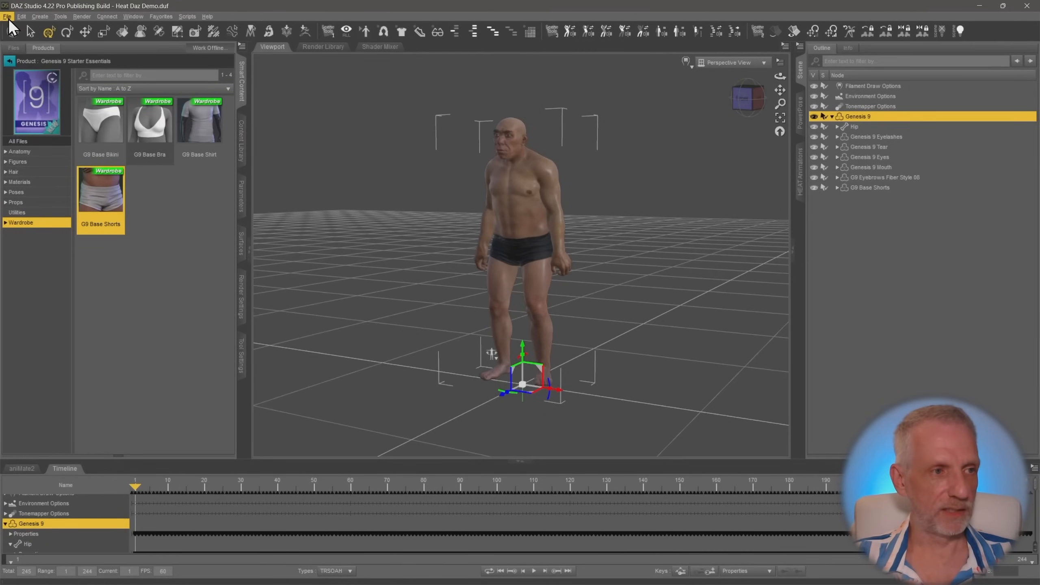
# Send the figure via Daz to Unreal as skeletal mesh 'Neanderthal9' and place it in the level
pyautogui.click(7, 16)
pyautogui.moveTo(56, 136)
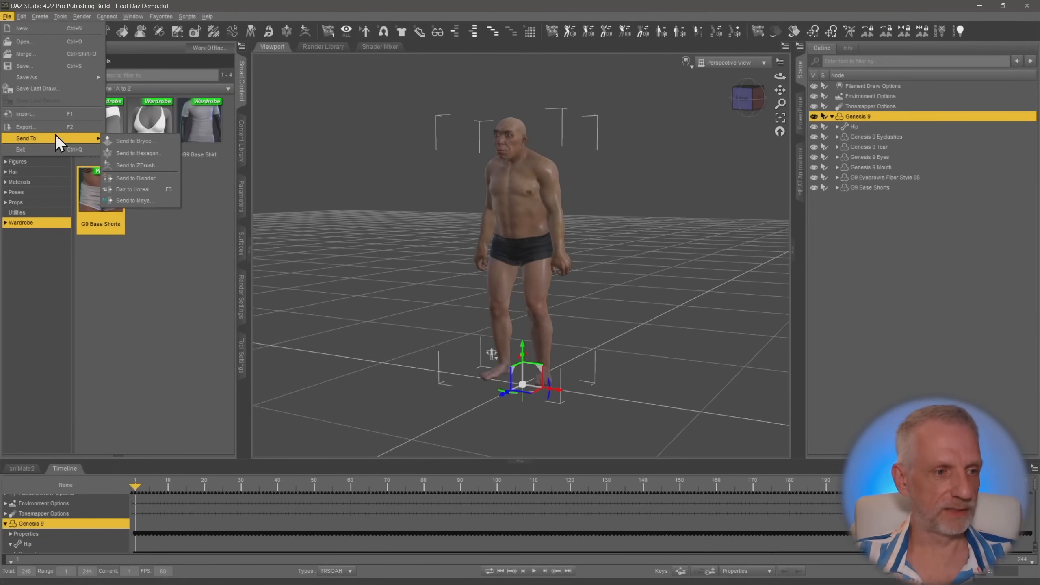
pyautogui.click(158, 189)
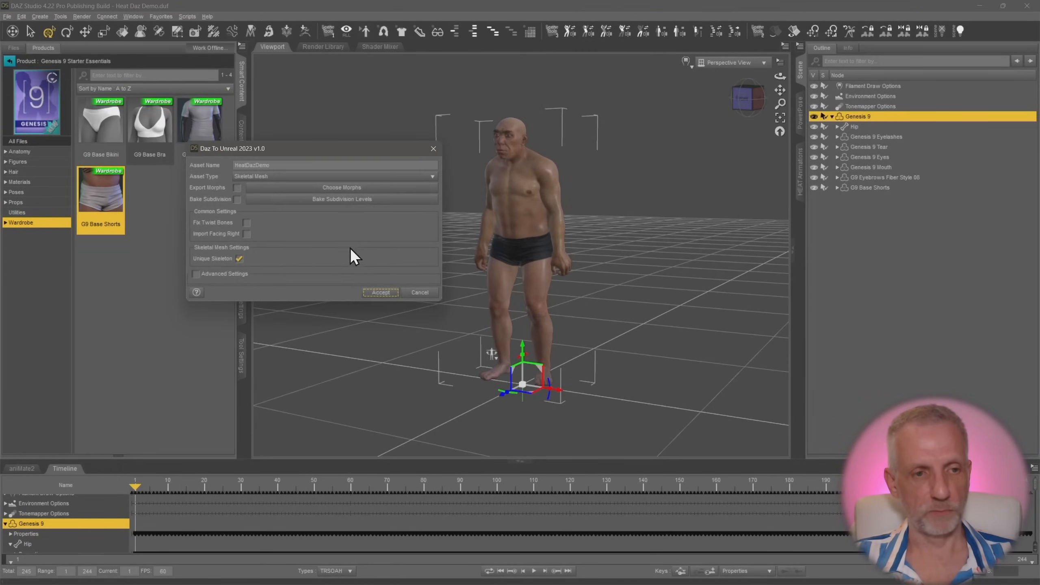
pyautogui.moveTo(362, 154); pyautogui.dragTo(388, 86)
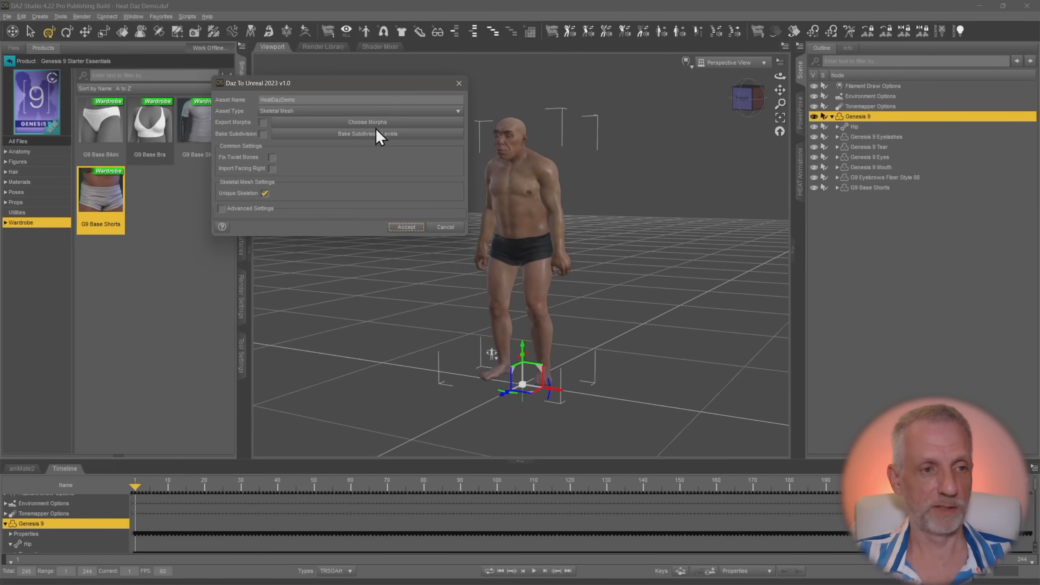
pyautogui.click(298, 99)
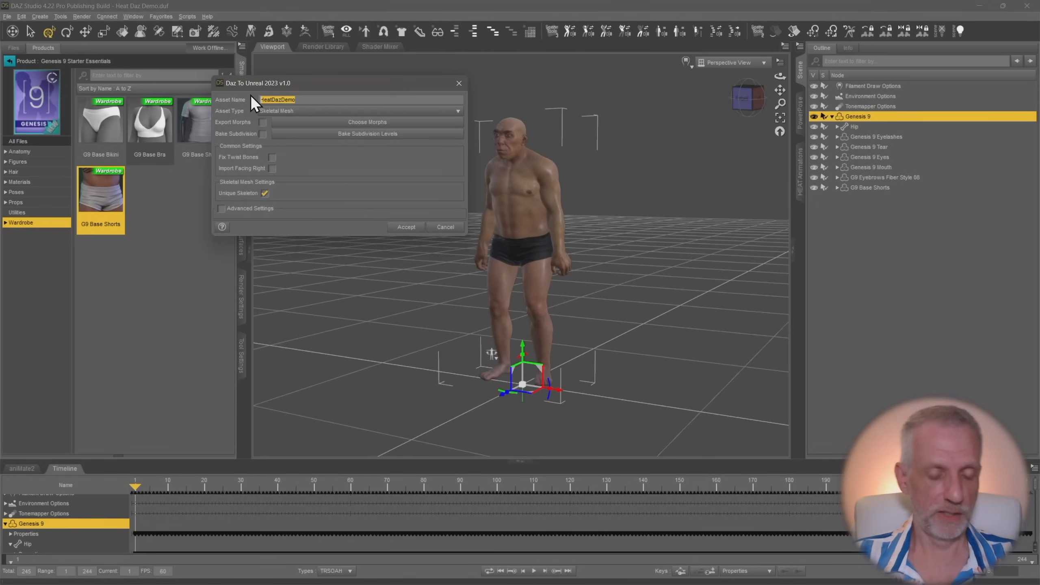
pyautogui.write('Neand')
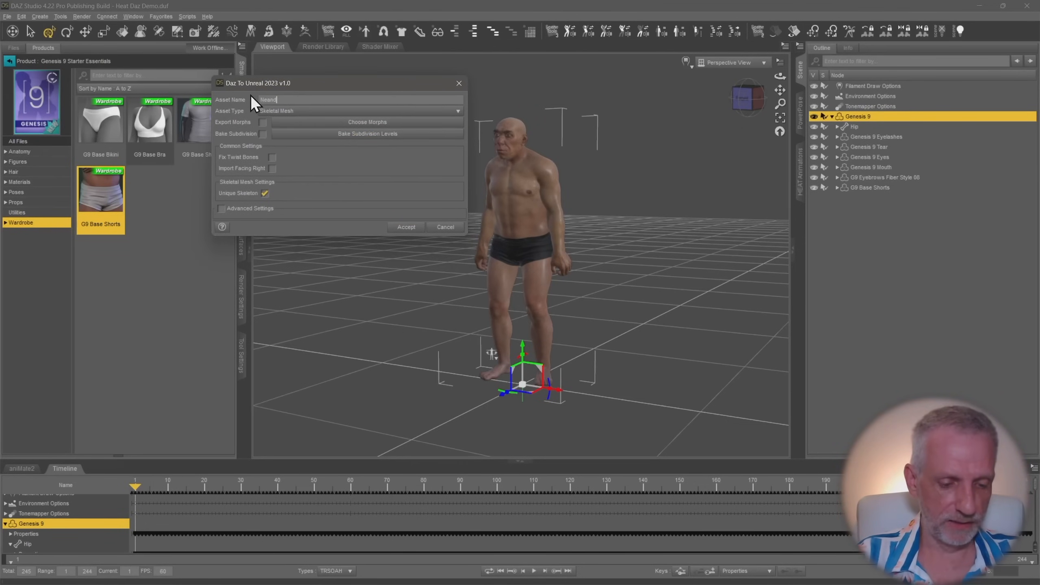
pyautogui.write('erthal9')
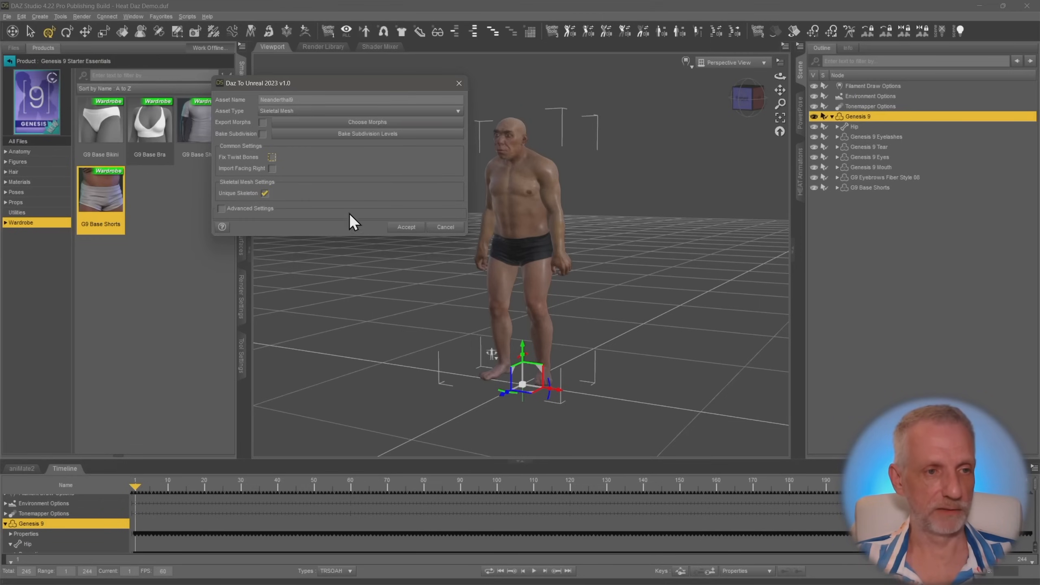
pyautogui.click(405, 227)
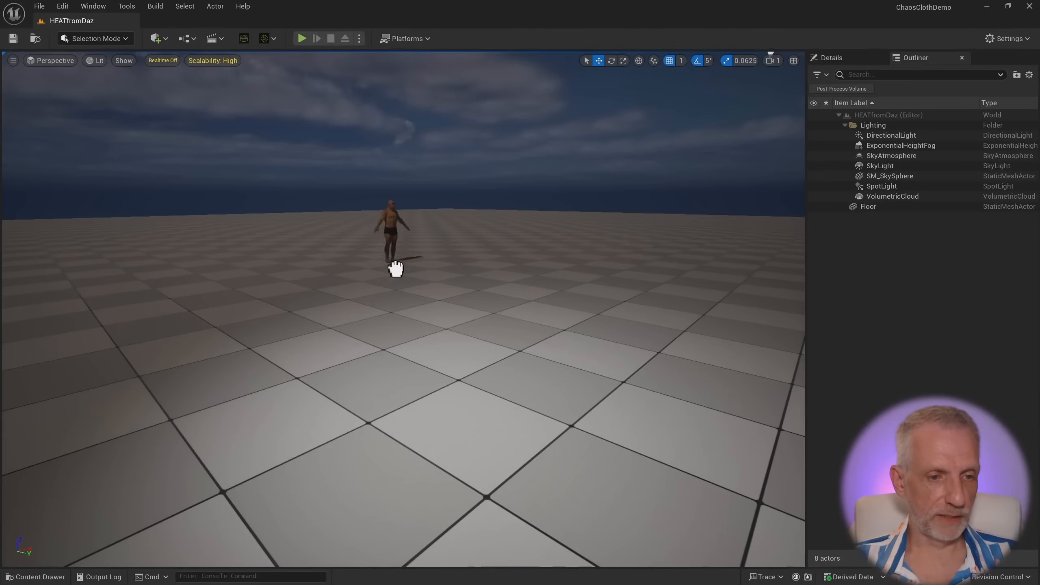
pyautogui.moveTo(395, 267); pyautogui.dragTo(452, 433)
# Rotate Neanderthal9 to 85 degrees on Z and fly the camera around to view it
pyautogui.press('e')
pyautogui.keyDown('alt'); pyautogui.moveTo(311, 238); pyautogui.dragTo(310, 262); pyautogui.keyUp('alt')
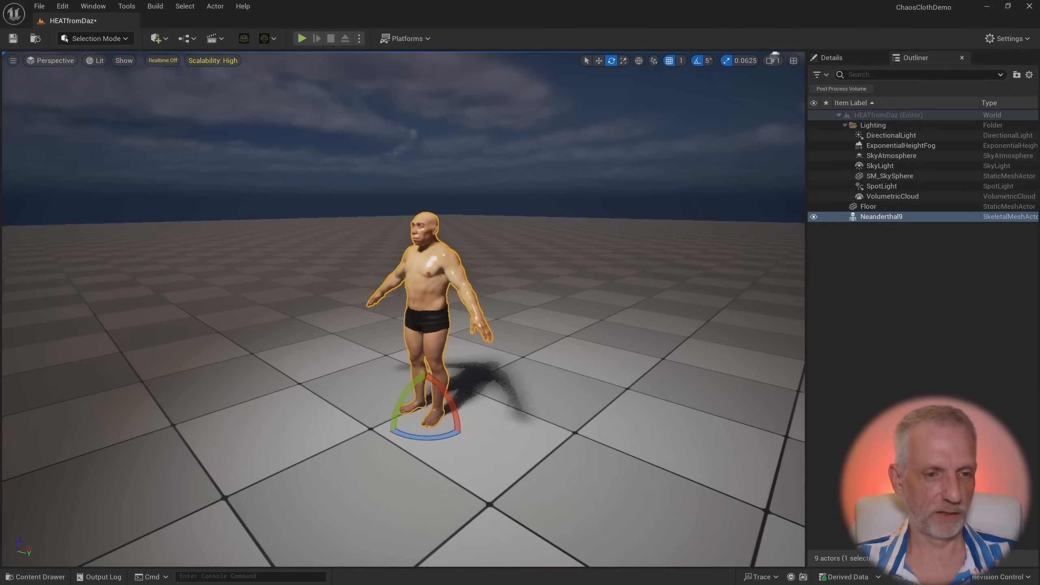
pyautogui.hotkey('ctrl', 'r')
pyautogui.press('w')
pyautogui.scroll(-1, 311, 262)
pyautogui.moveTo(311, 262)
pyautogui.mouseDown(button='right')
pyautogui.moveTo(350, 263)
pyautogui.moveTo(328, 261)
pyautogui.mouseUp(button='right')
pyautogui.press('s')
pyautogui.press('s')
pyautogui.scroll(-1, 312, 266)
pyautogui.press('s')
pyautogui.press('w')
pyautogui.press('a')
pyautogui.press('q')
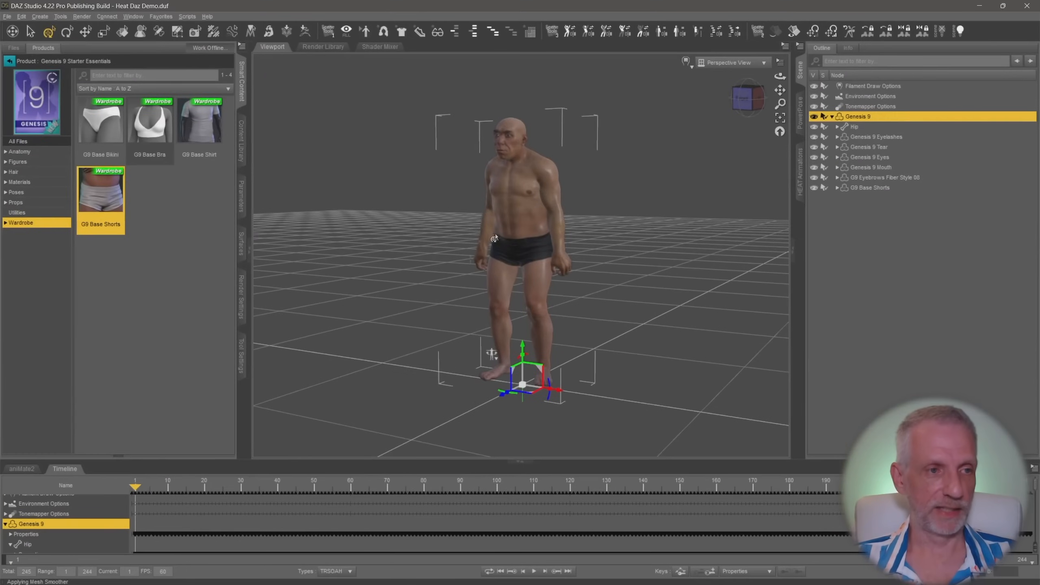
# Export the motion via Daz to Unreal as an Animation asset named 'TheWave', then dismiss the completion message
pyautogui.click(7, 17)
pyautogui.moveTo(53, 138)
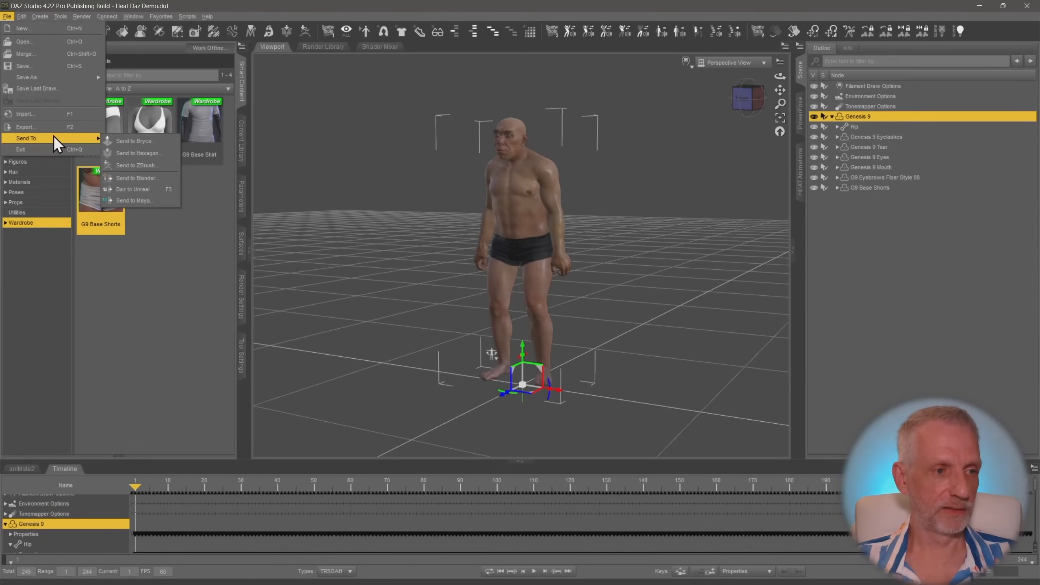
pyautogui.click(168, 191)
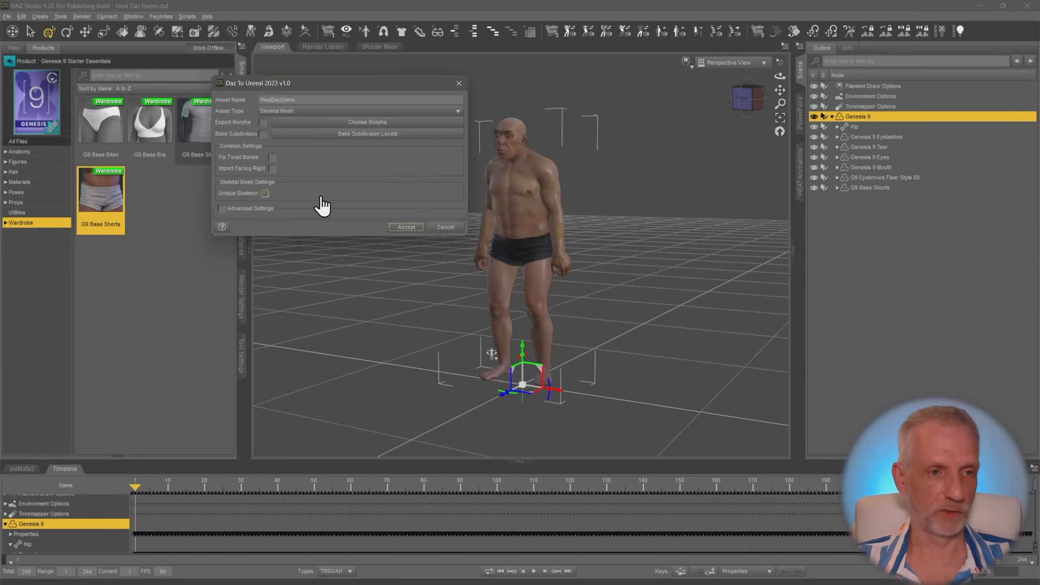
pyautogui.click(326, 112)
pyautogui.click(328, 133)
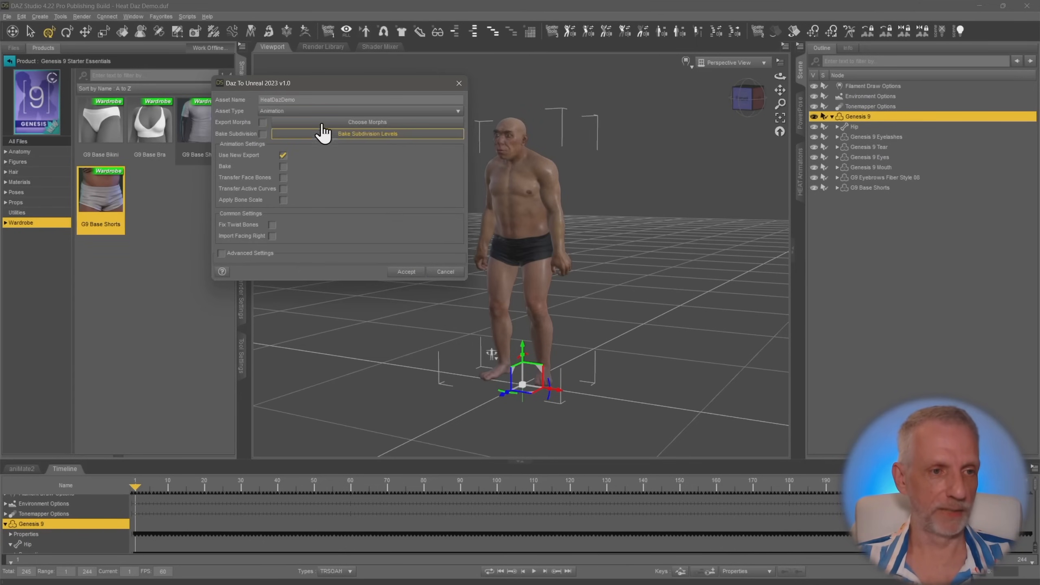
pyautogui.write('TheWave')
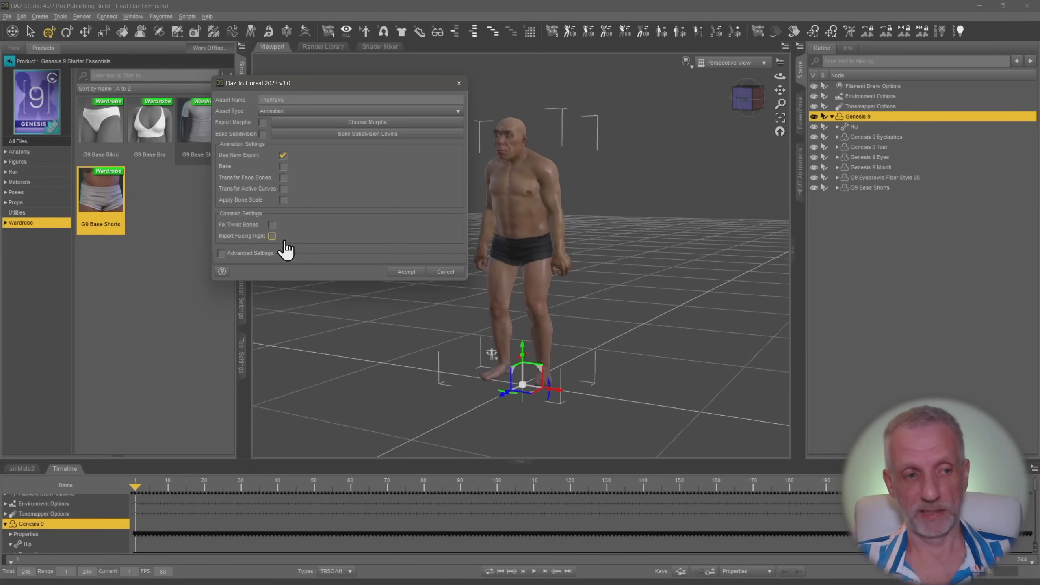
pyautogui.click(406, 272)
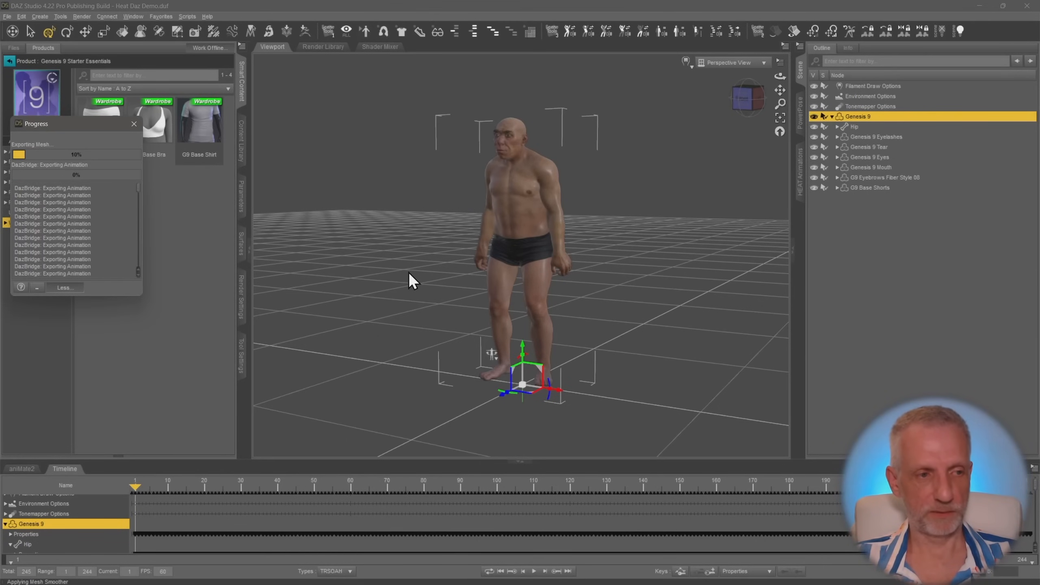
pyautogui.click(530, 303)
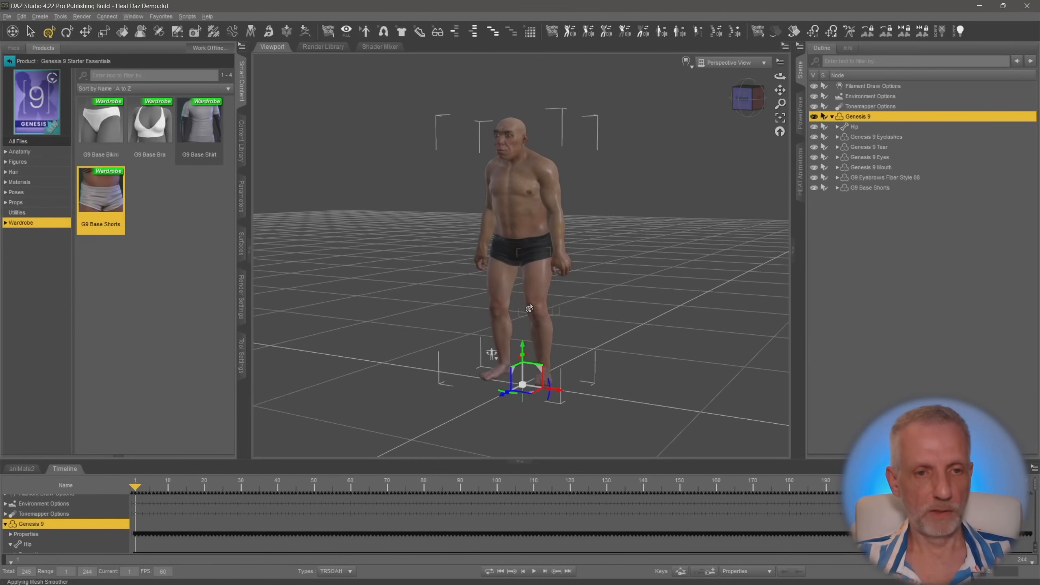
pyautogui.hotkey('alt', 'Tab')
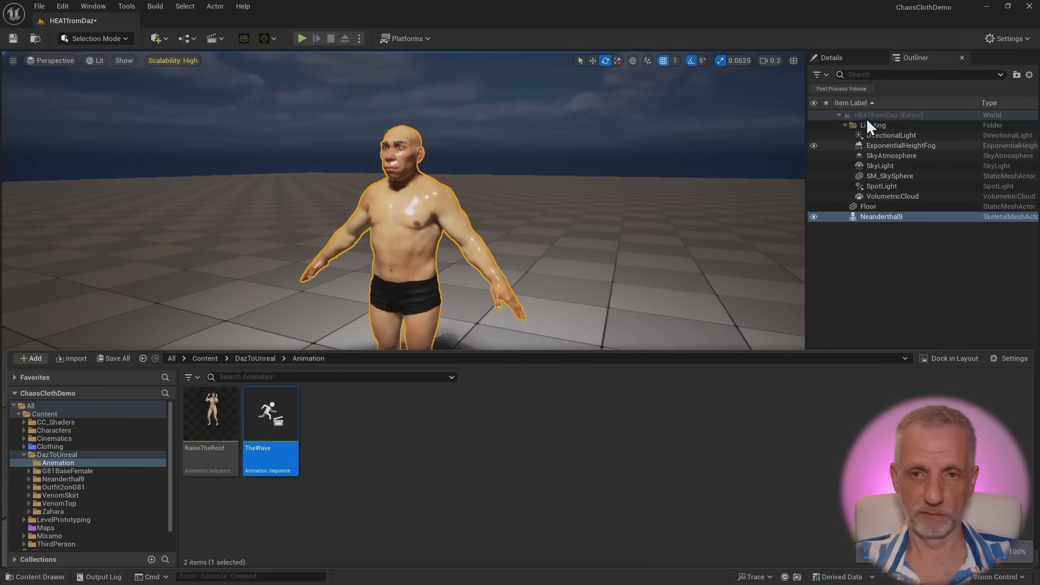
# Set Neanderthal9's Animation Mode to Use Animation Asset with TheWave as Anim to Play
pyautogui.click(845, 58)
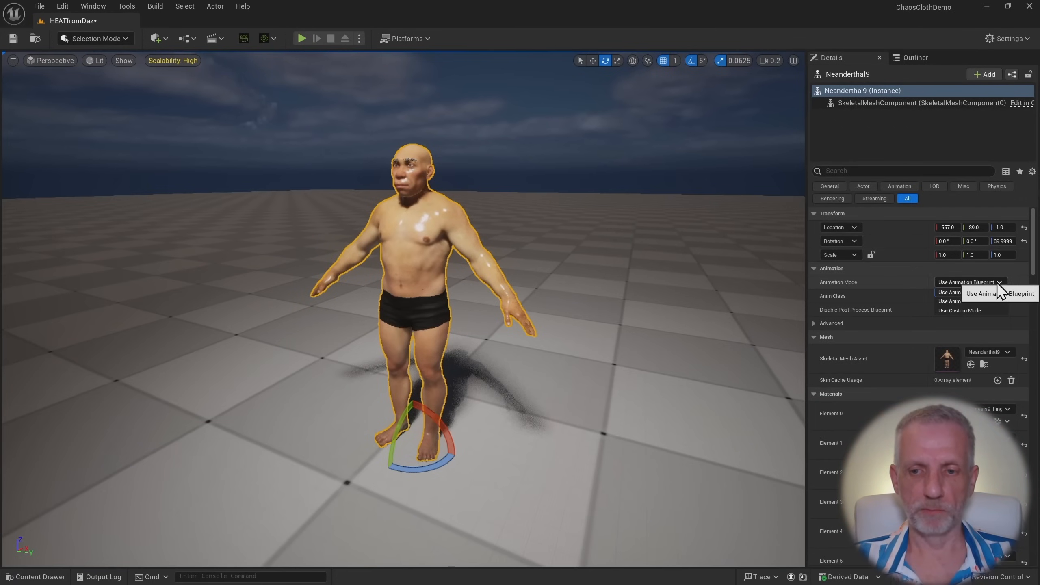
pyautogui.click(996, 282)
pyautogui.click(995, 301)
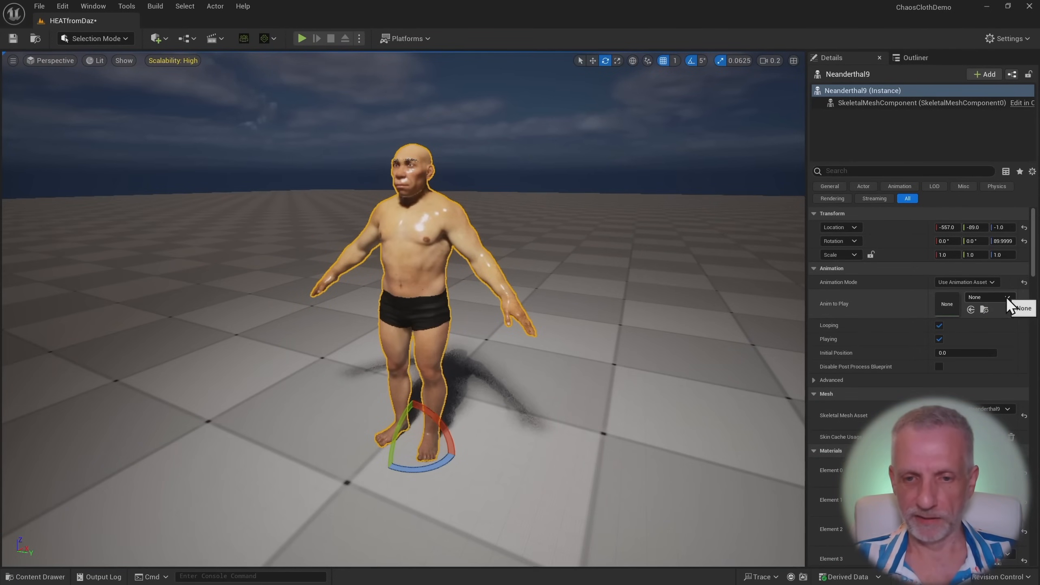
pyautogui.click(1005, 296)
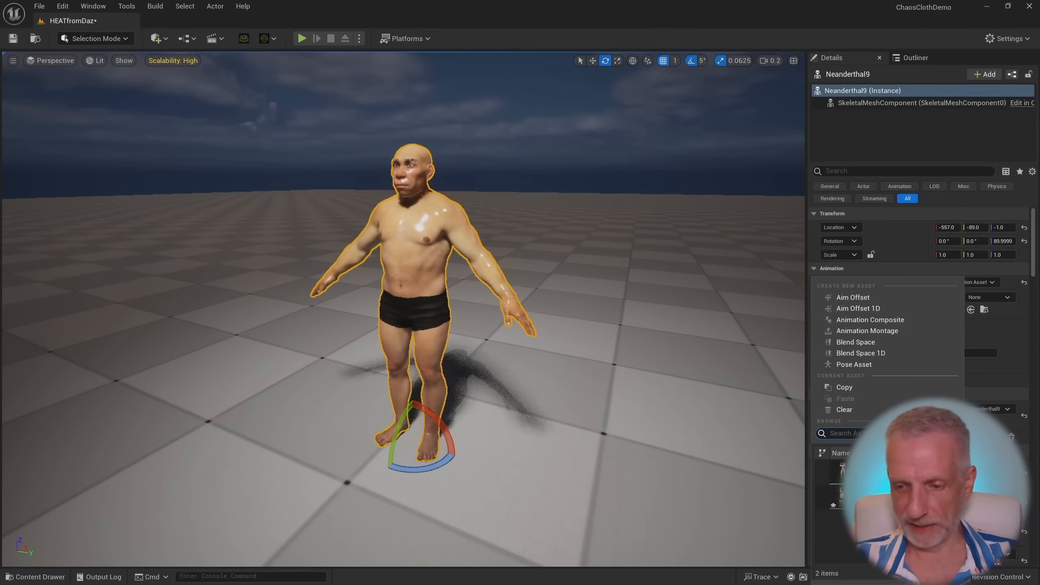
pyautogui.click(903, 493)
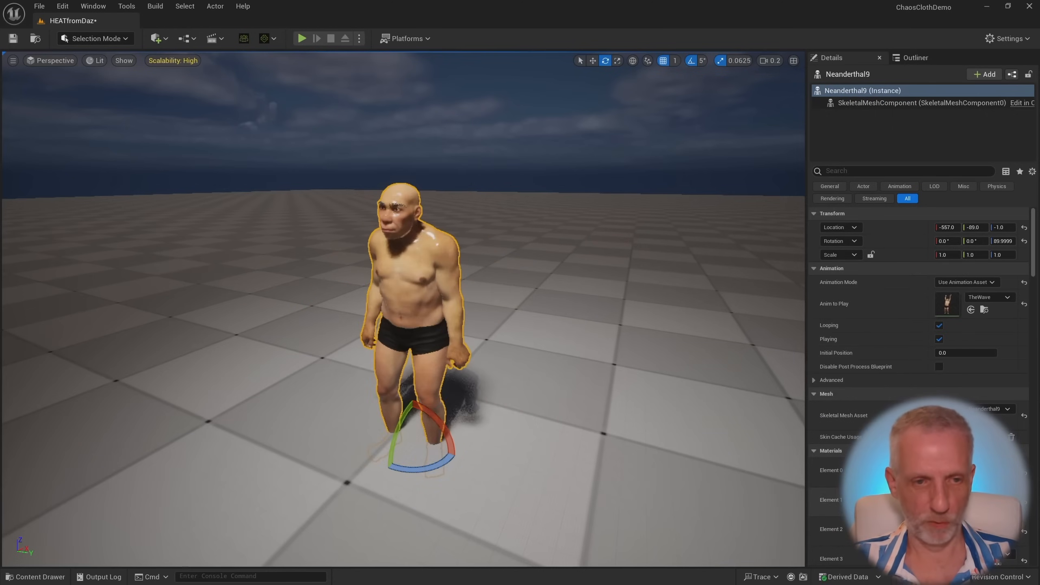
# Raise Neanderthal9 slightly above the floor and test it in a Play session
pyautogui.moveTo(768, 465); pyautogui.dragTo(743, 450, button='right')
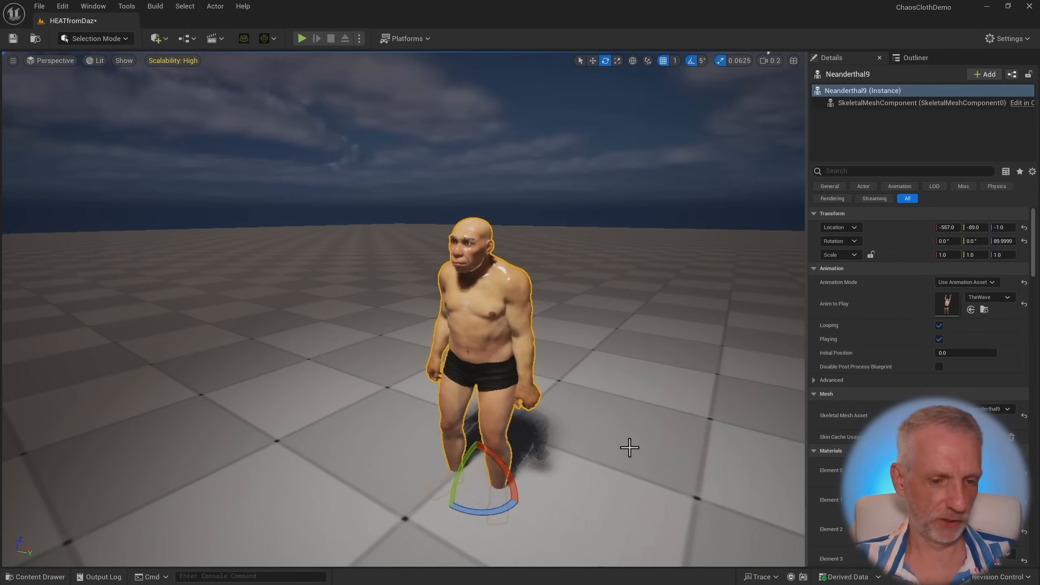
pyautogui.moveTo(622, 336); pyautogui.dragTo(630, 346, button='right')
pyautogui.press('w')
pyautogui.moveTo(469, 455); pyautogui.dragTo(469, 387)
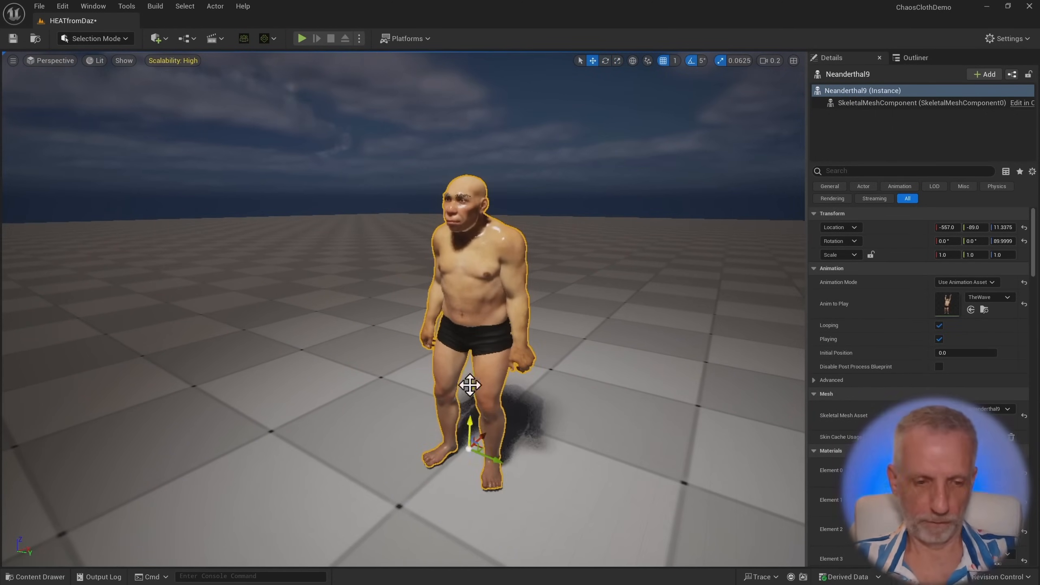
pyautogui.click(305, 40)
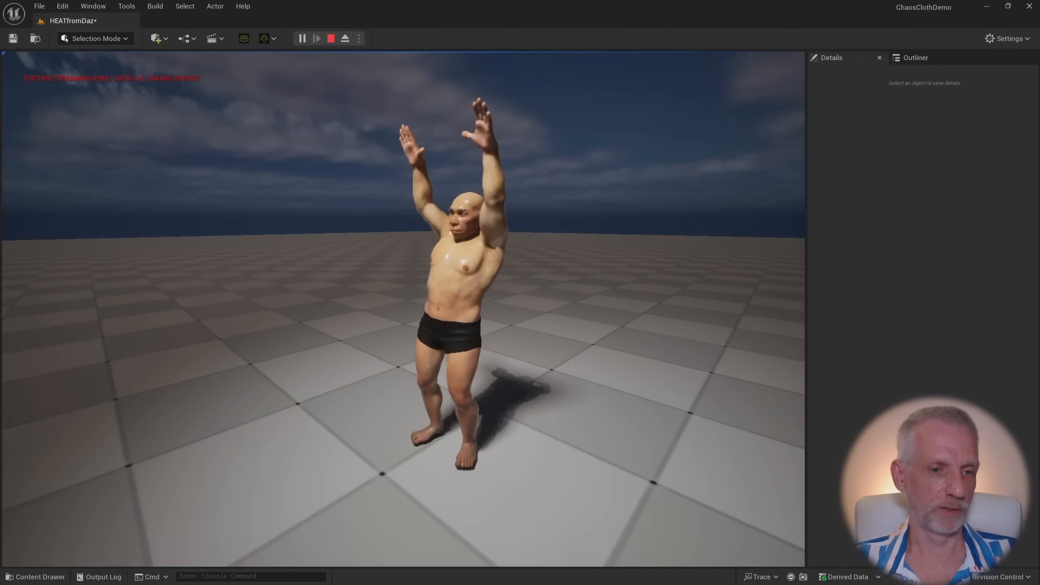
pyautogui.press('Escape')
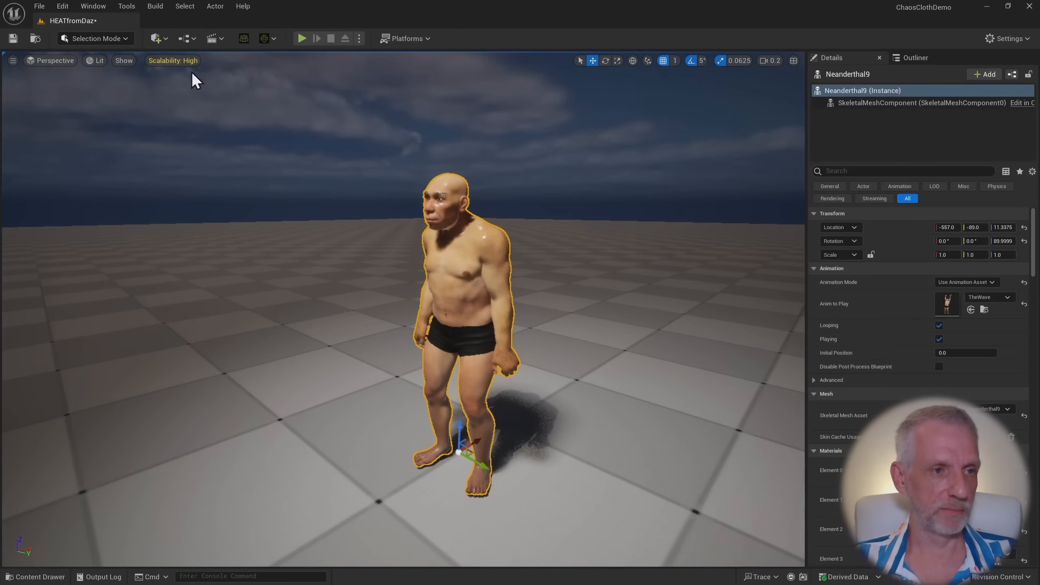
# Create a level sequence saved as SQ_Neanderthal in the Cinematics folder
pyautogui.click(206, 36)
pyautogui.click(232, 63)
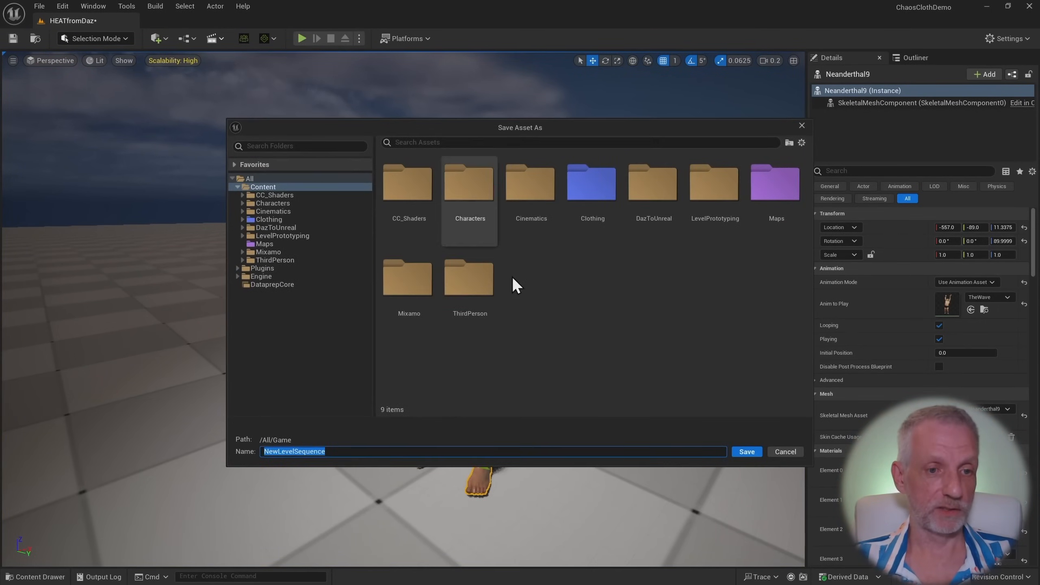
pyautogui.doubleClick(532, 180)
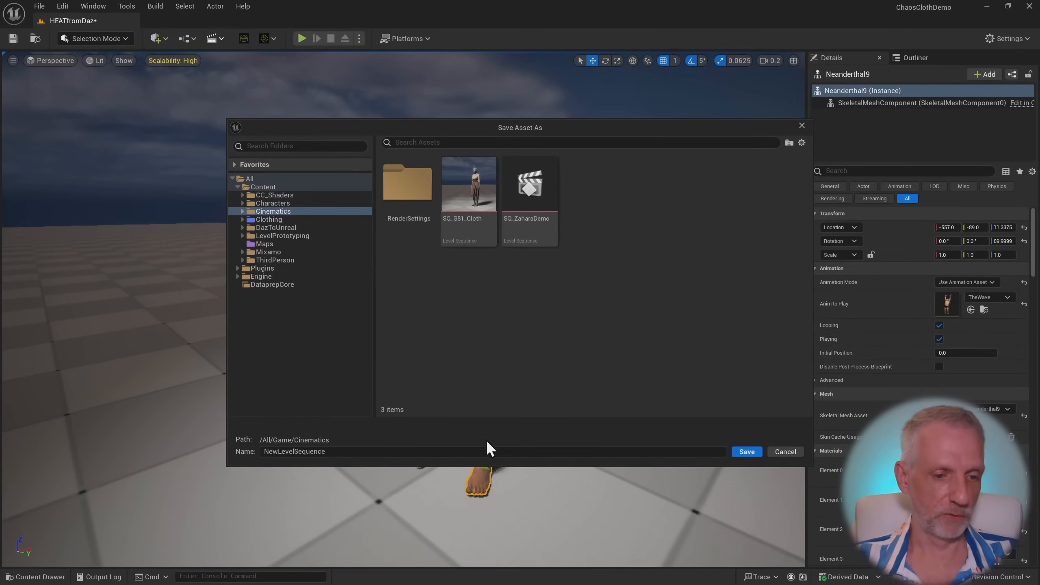
pyautogui.click(477, 450)
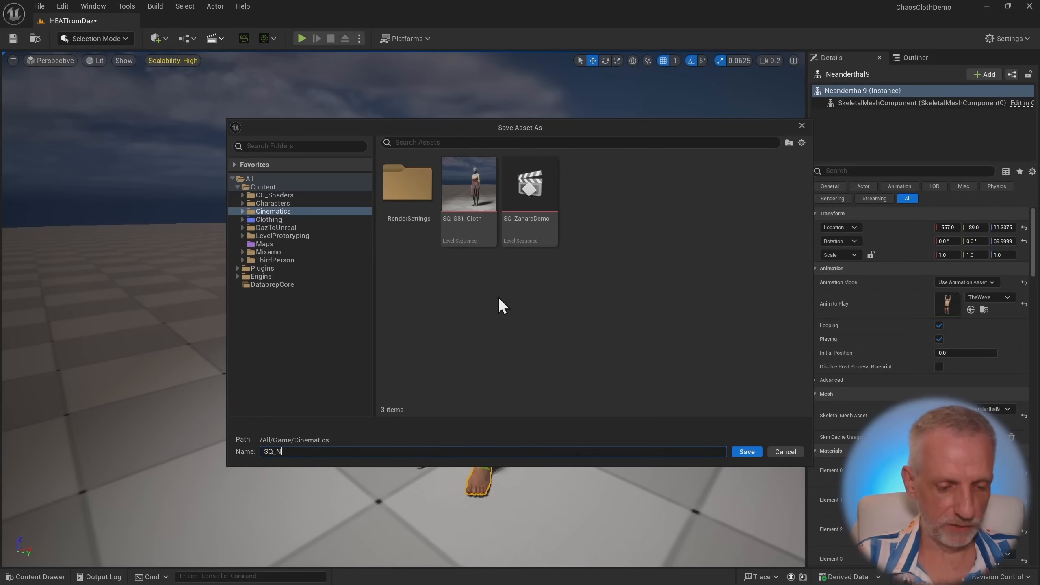
pyautogui.press('Return')
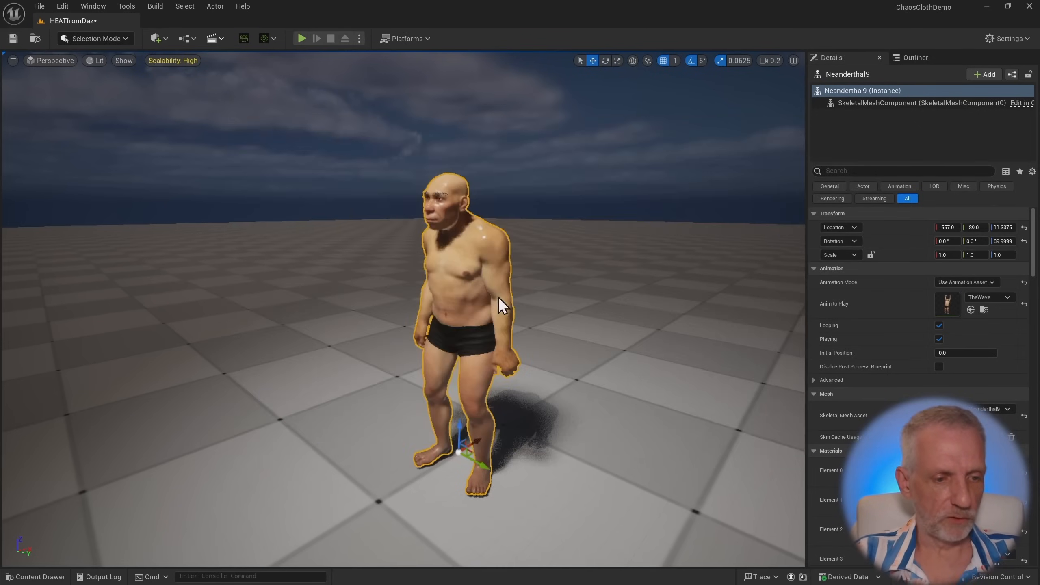
# Add the Neanderthal9 actor to the sequence
pyautogui.scroll(-5, 505, 300)
pyautogui.scroll(3, 504, 300)
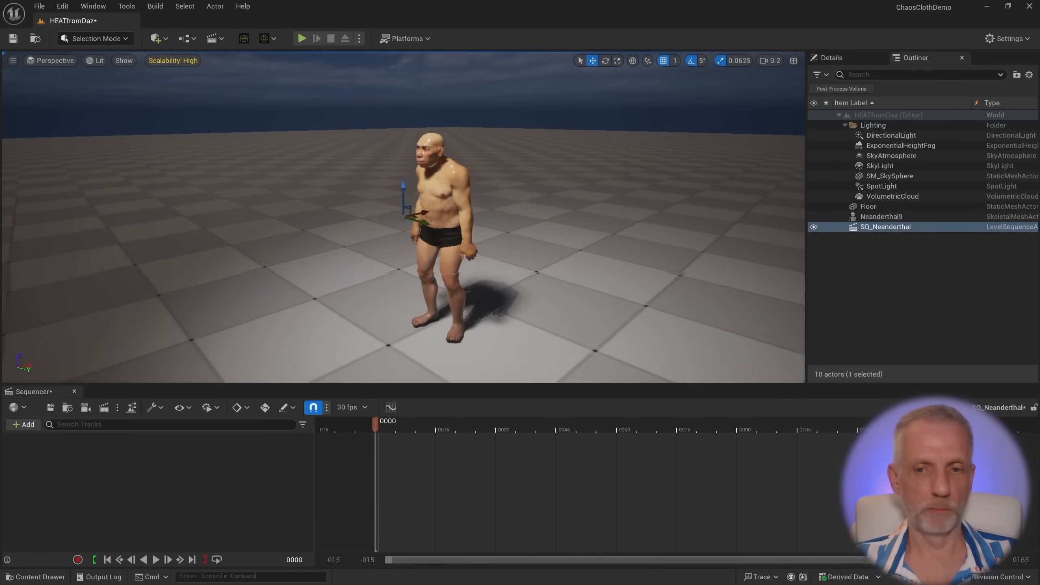
pyautogui.scroll(-1, 519, 285)
pyautogui.moveTo(504, 300)
pyautogui.mouseDown(button='right')
pyautogui.moveTo(521, 284)
pyautogui.moveTo(504, 298)
pyautogui.mouseUp(button='right')
pyautogui.press('q')
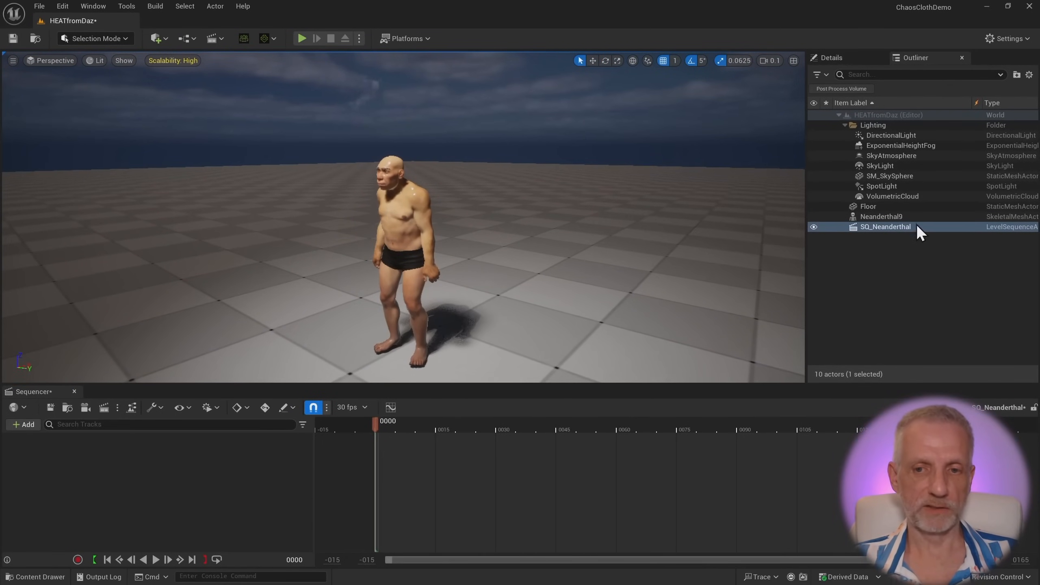
pyautogui.click(901, 217)
pyautogui.click(24, 424)
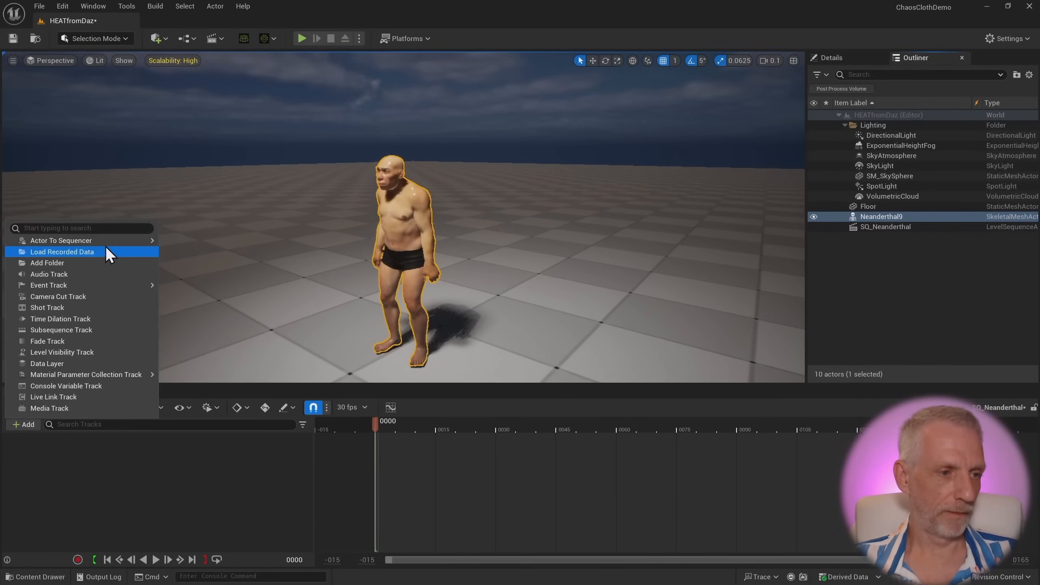
pyautogui.click(197, 245)
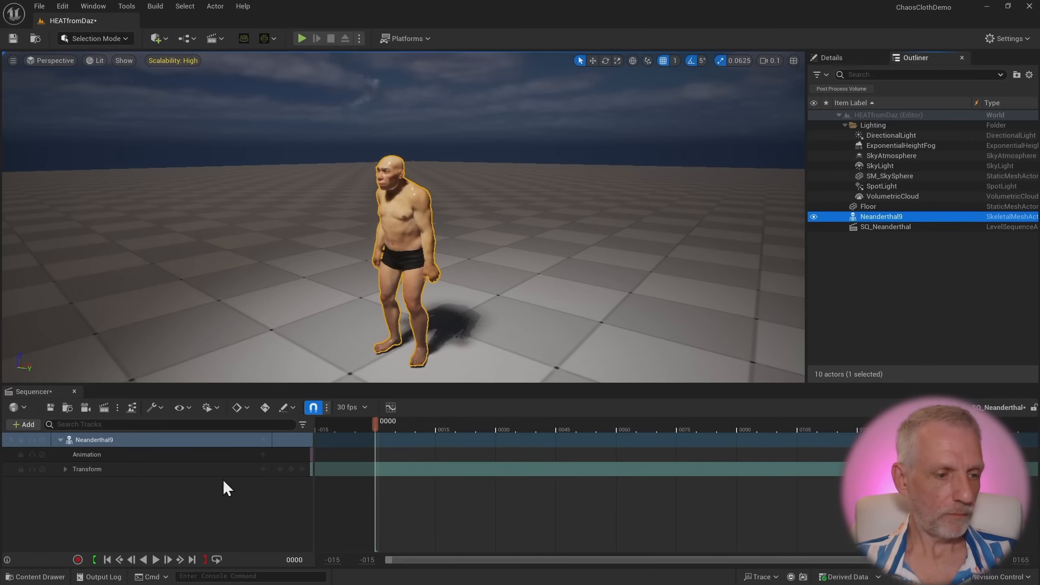
# Put TheWave on the Animation track, extend the playback range to its end, and play
pyautogui.click(262, 454)
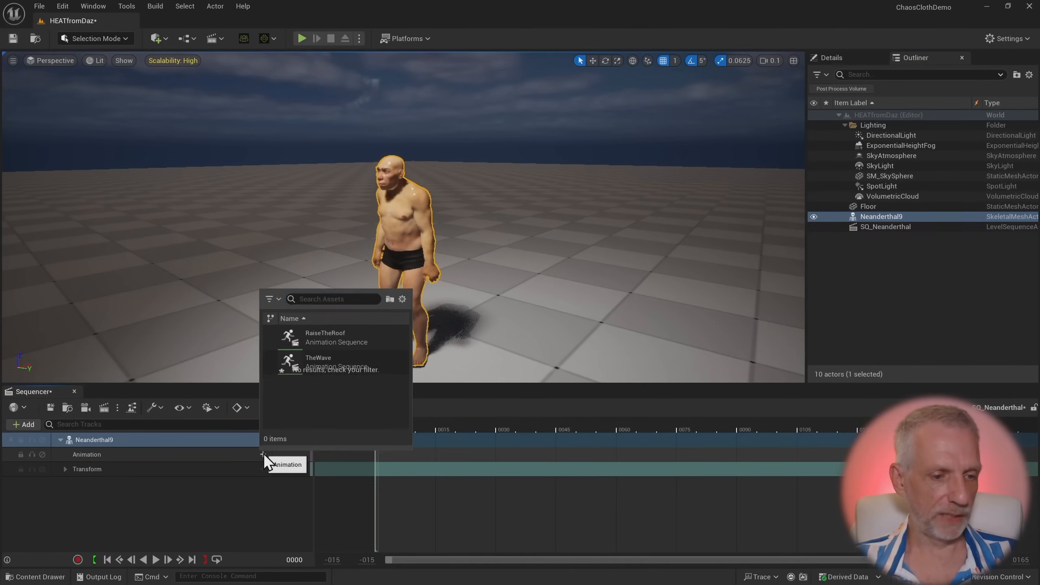
pyautogui.click(364, 360)
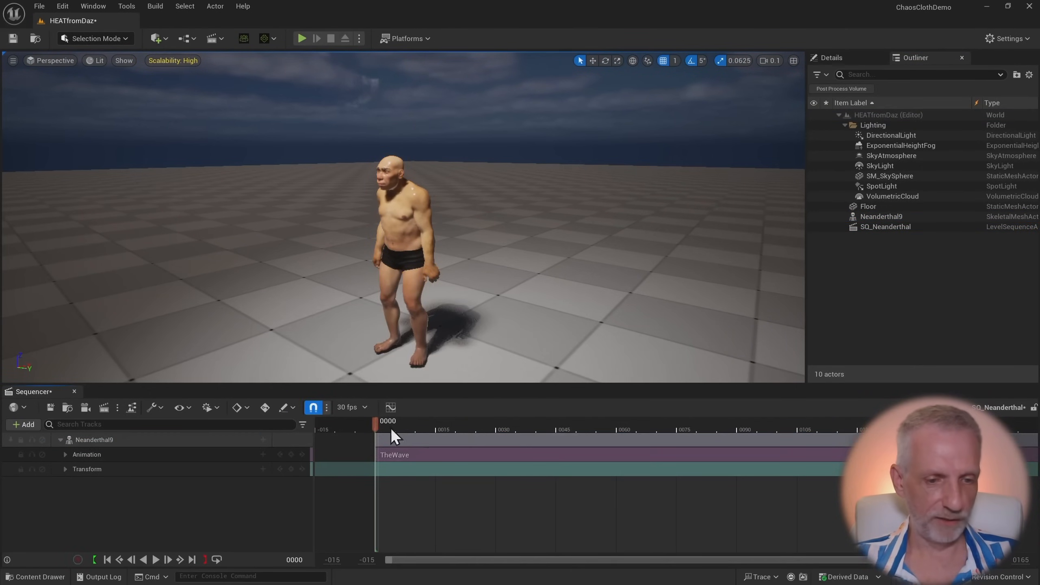
pyautogui.moveTo(518, 425); pyautogui.dragTo(608, 427)
pyautogui.press('space')
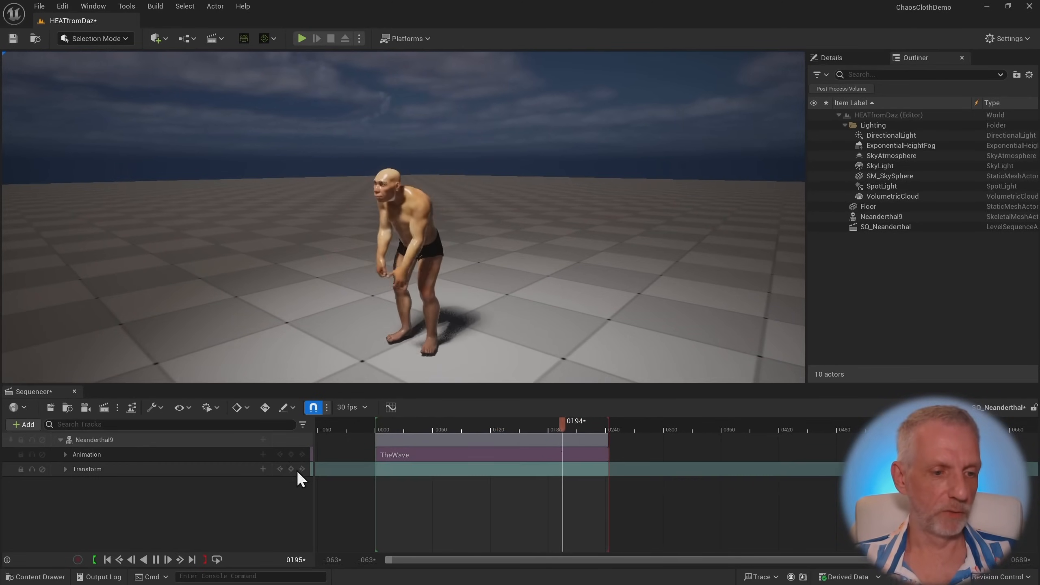
# Set TheWave section's Play Rate to 2 in its properties
pyautogui.click(156, 560)
pyautogui.rightClick(435, 455)
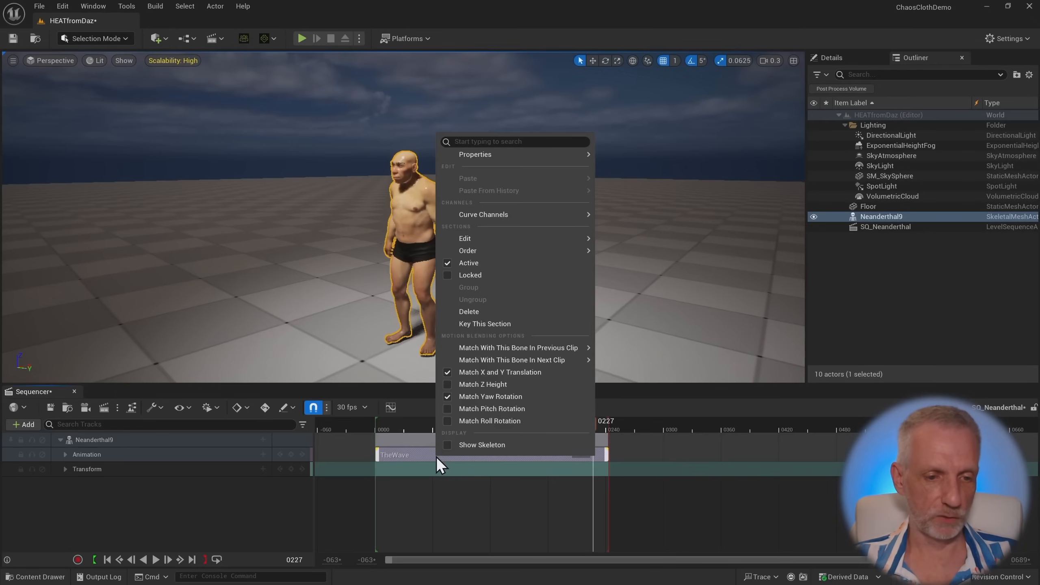
pyautogui.moveTo(530, 239)
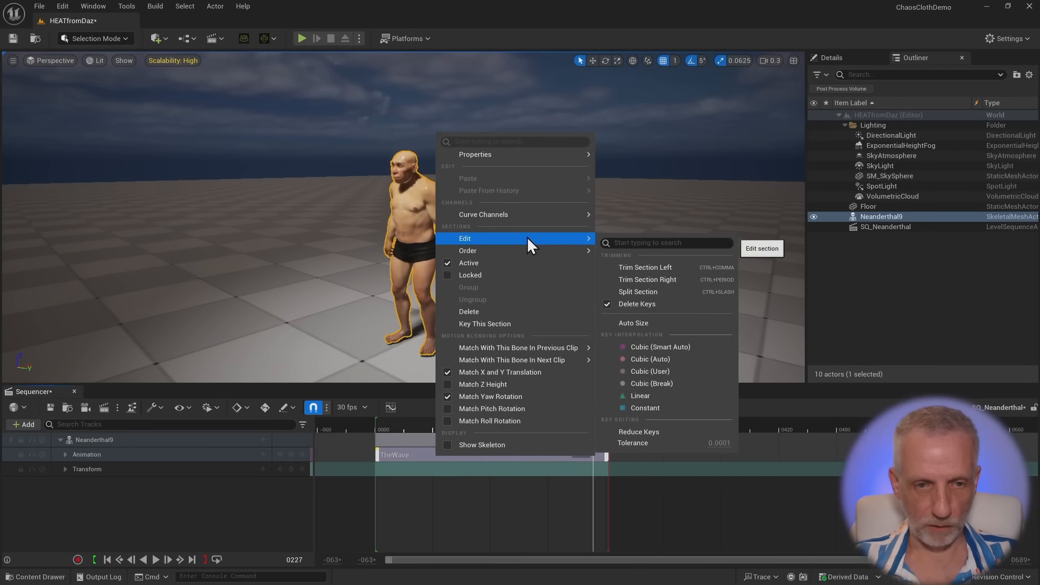
pyautogui.moveTo(575, 156)
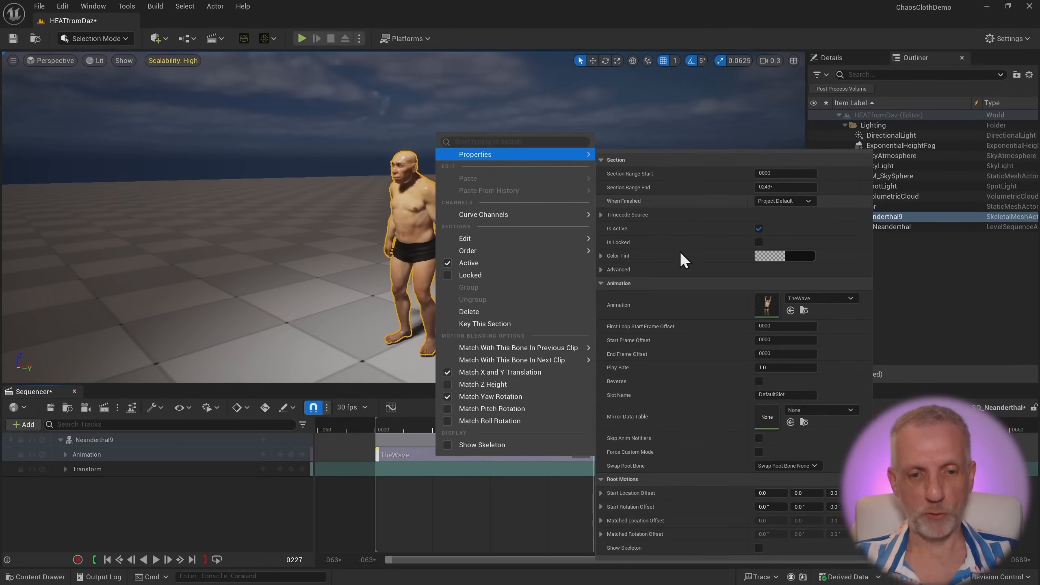
pyautogui.write('2')
pyautogui.press('Return')
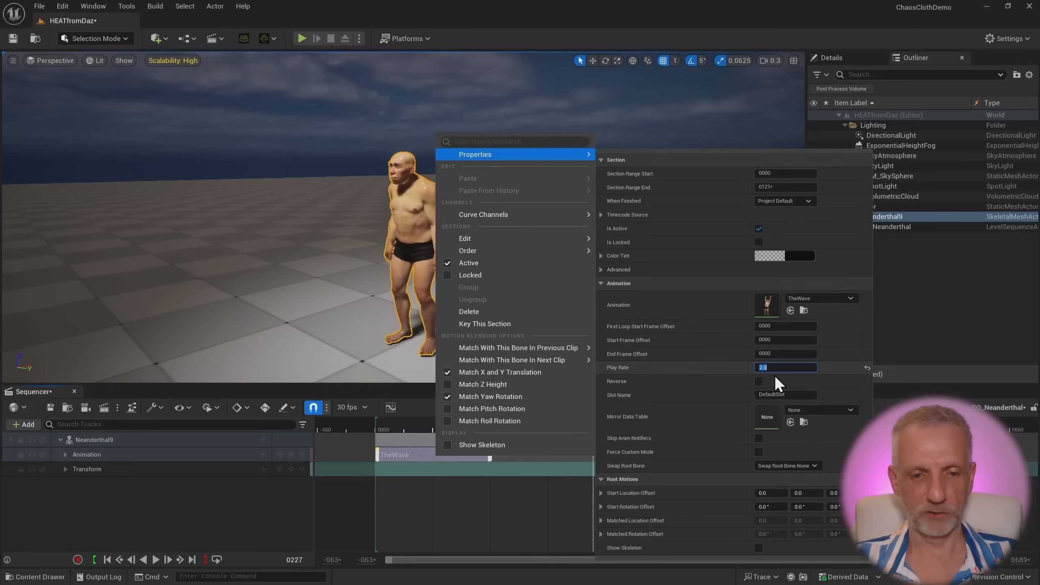
pyautogui.click(403, 426)
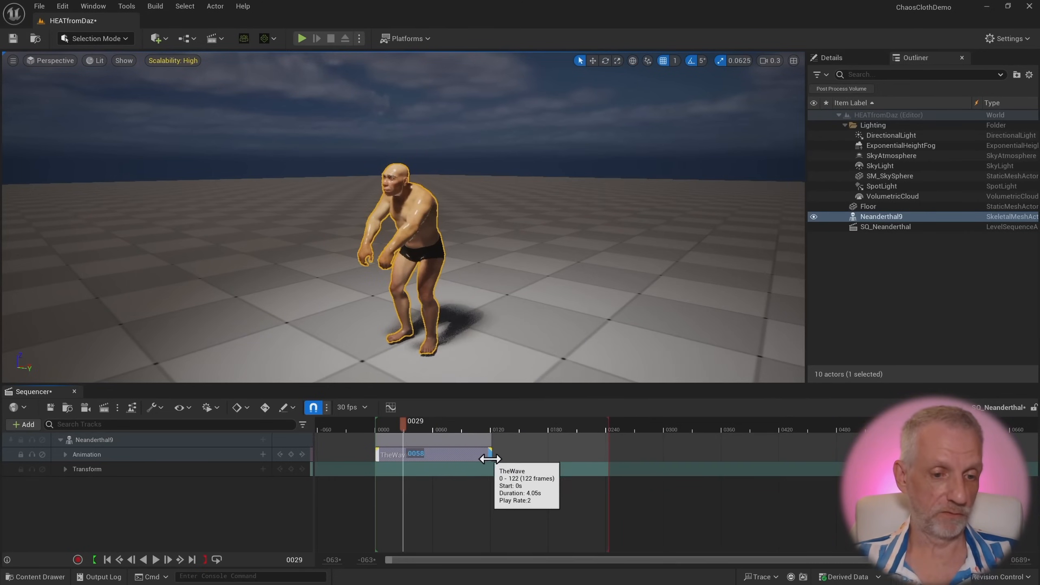
# Stretch the section to 244 frames, play the sequence, and enlarge the viewport
pyautogui.moveTo(491, 456); pyautogui.dragTo(606, 456)
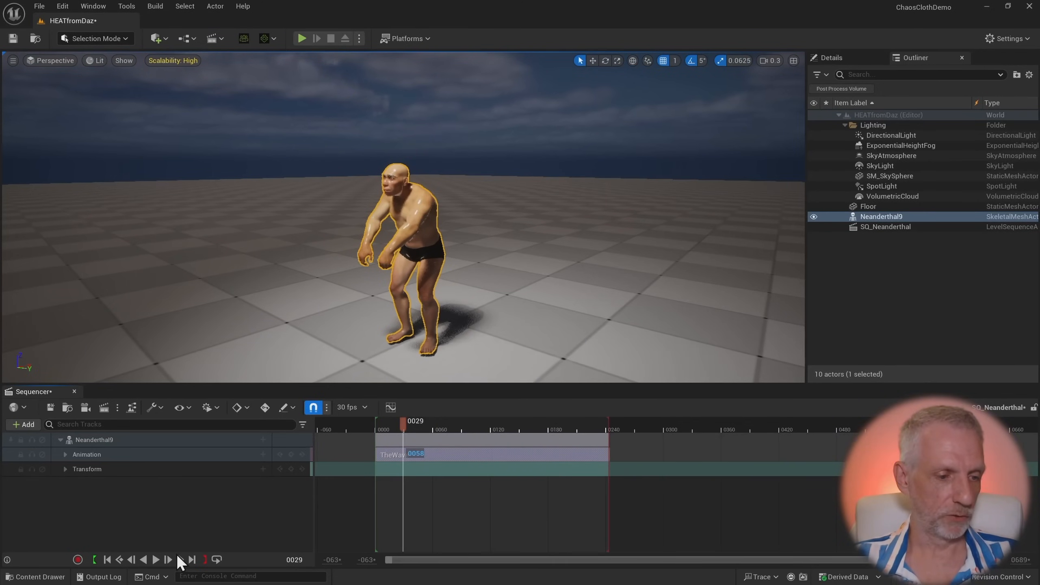
pyautogui.click(155, 560)
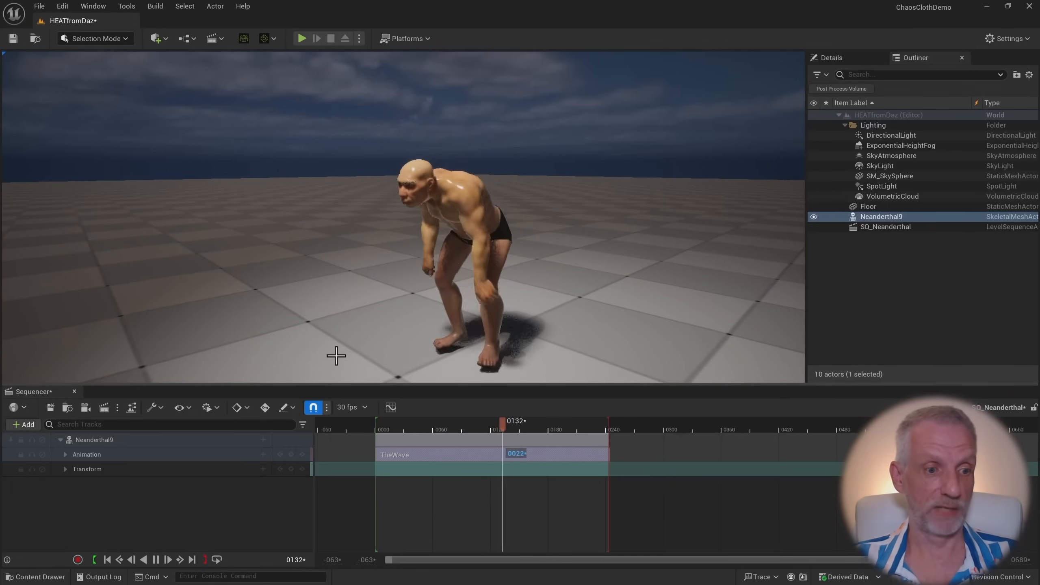
pyautogui.moveTo(336, 384); pyautogui.dragTo(332, 469)
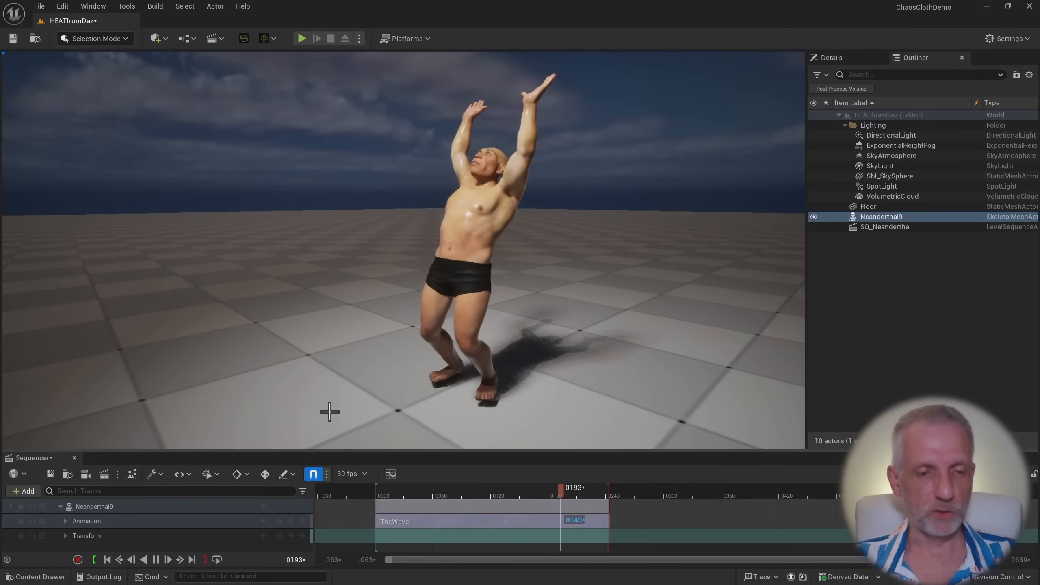